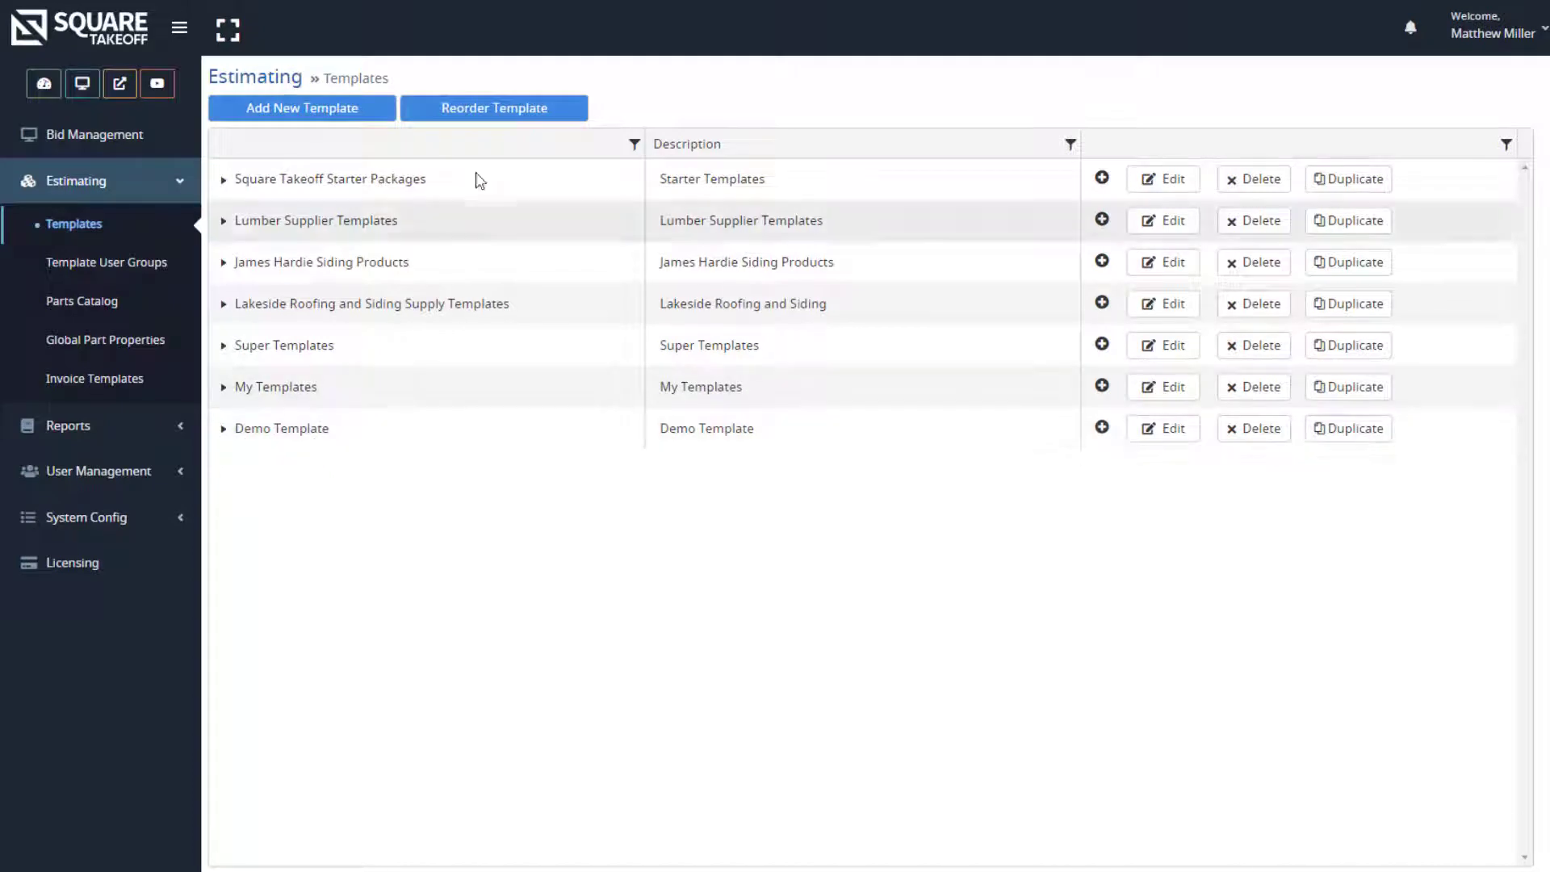
{"action": "left_click", "coordinate": [315, 113]}
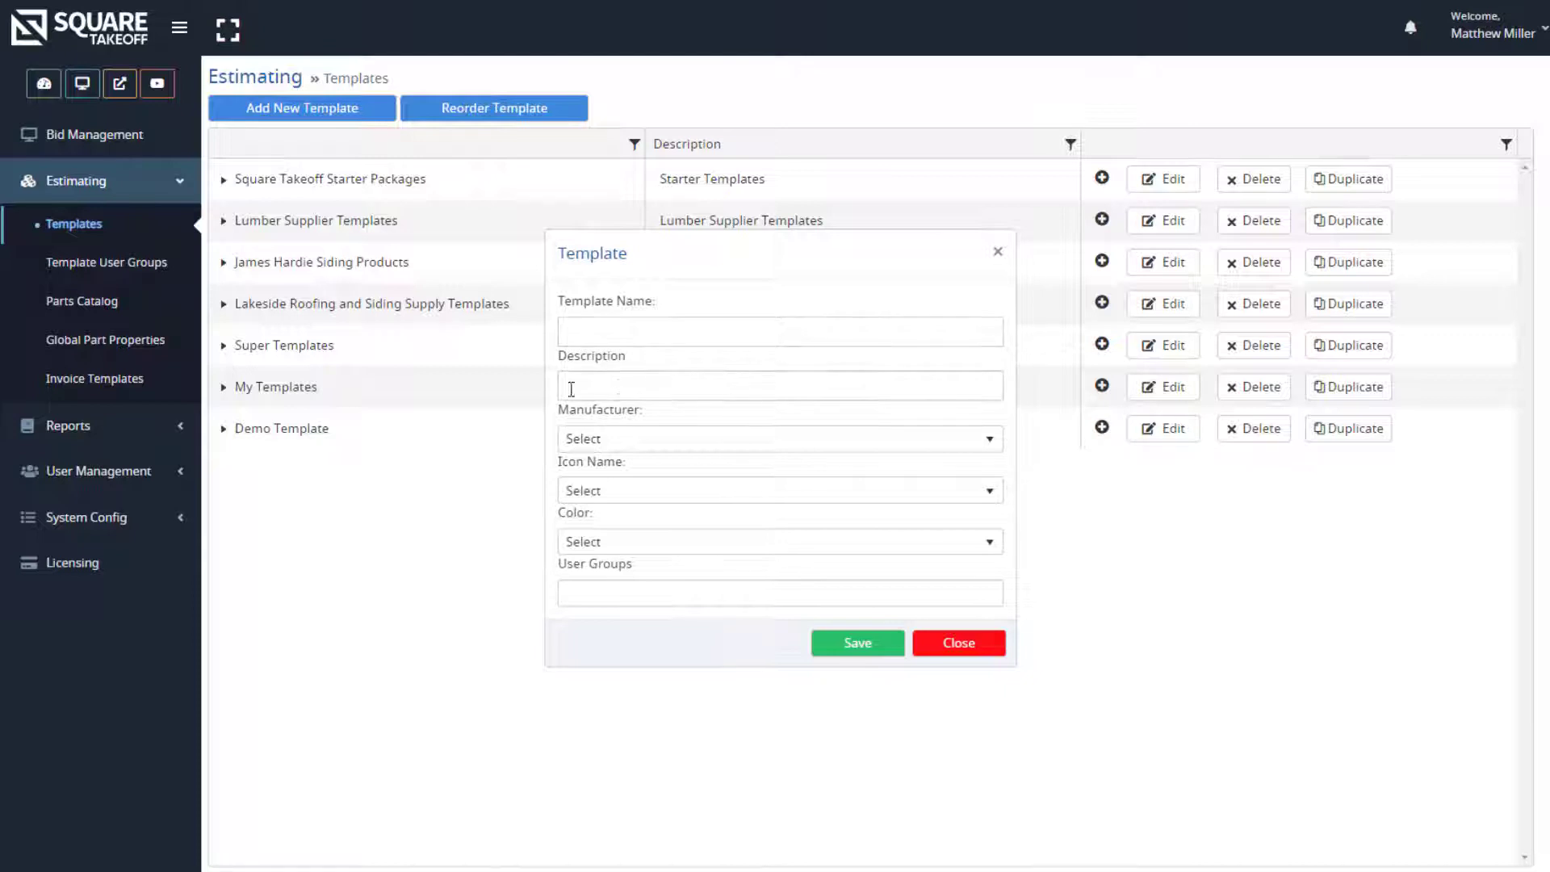
{"action": "left_click", "coordinate": [574, 594]}
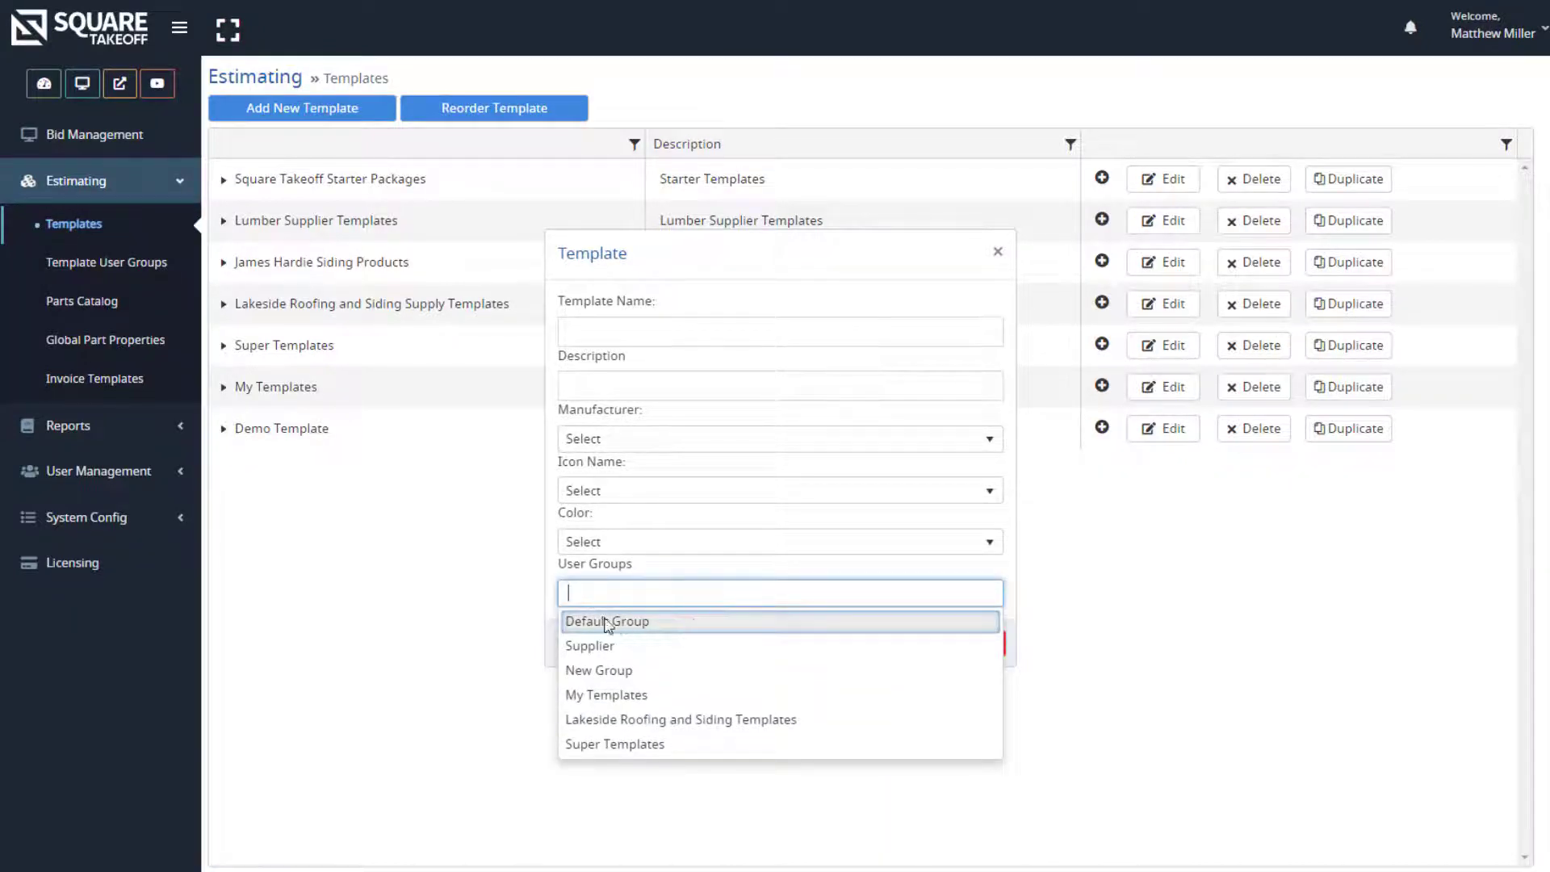
{"action": "left_click", "coordinate": [607, 624]}
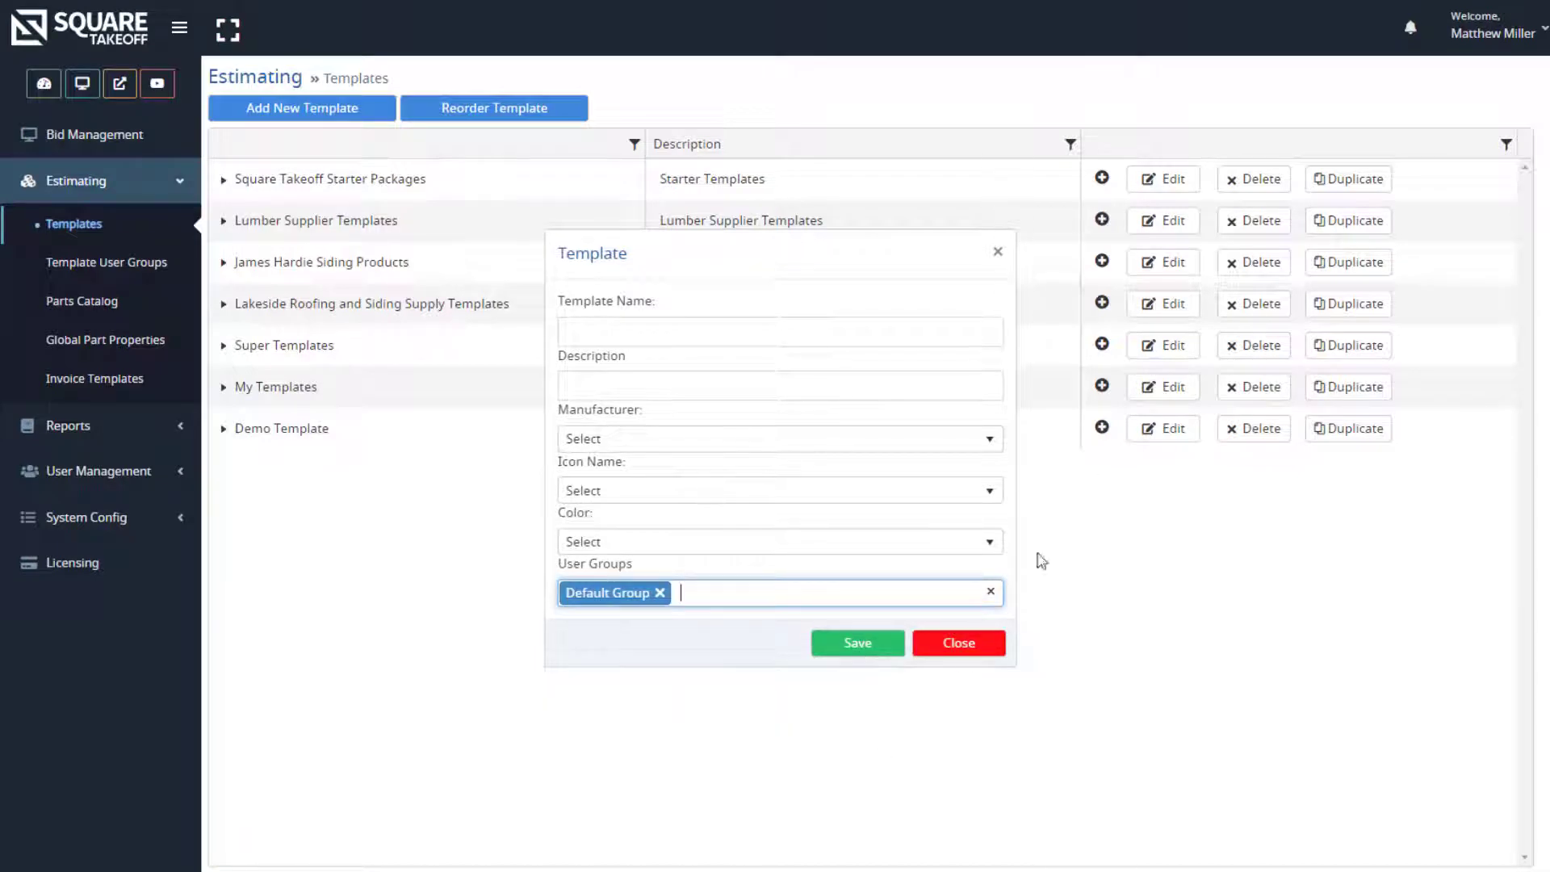
{"action": "left_click", "coordinate": [996, 255]}
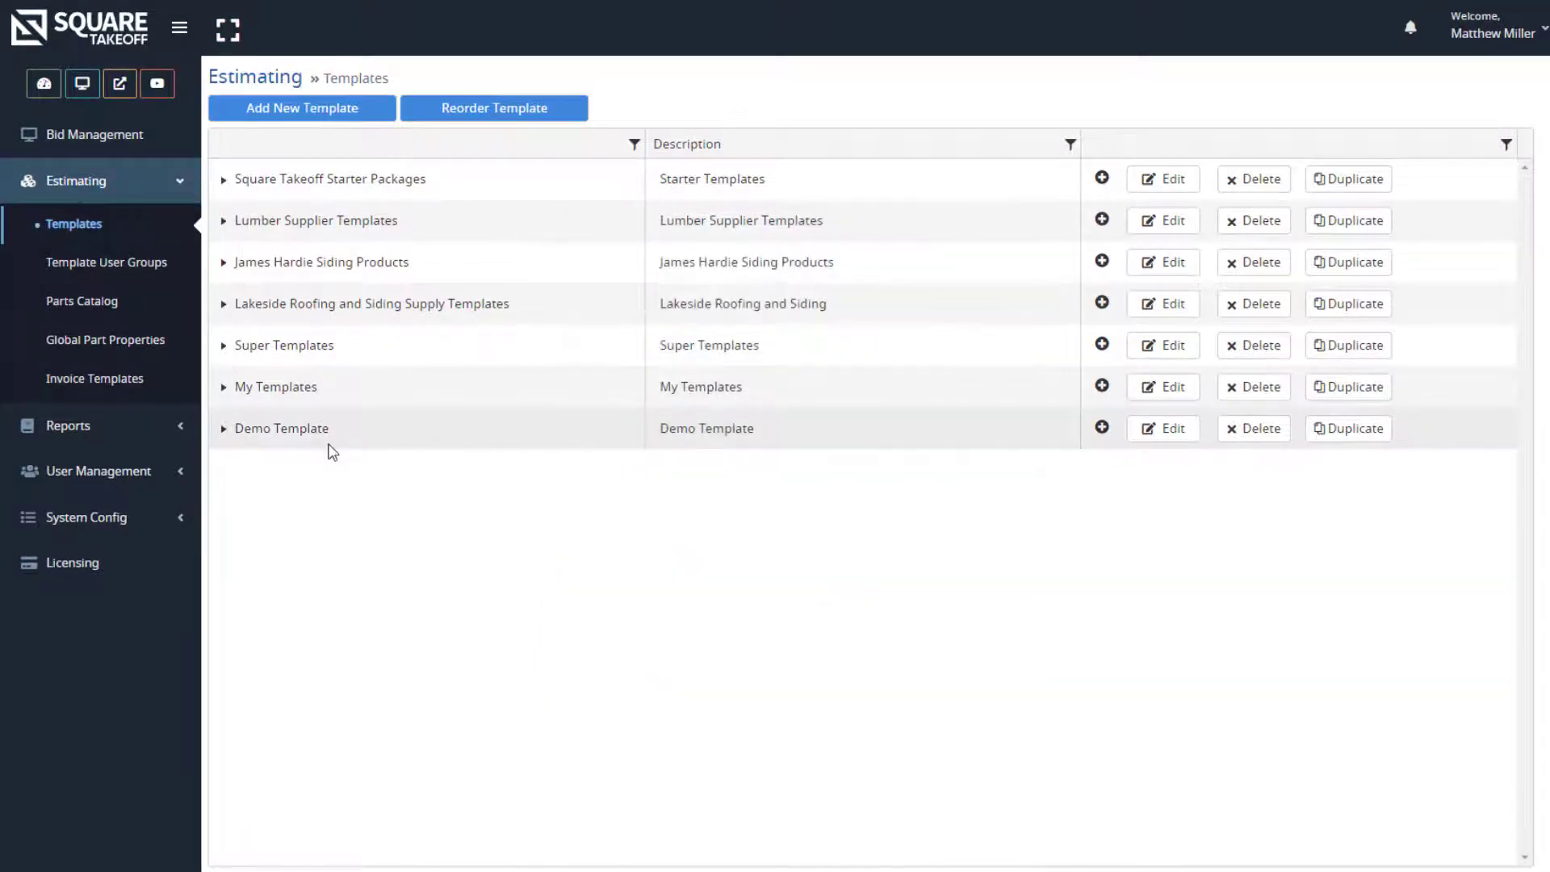
Expand the Demo Template and check which item types can be added directly beneath it
{"action": "left_click", "coordinate": [224, 430]}
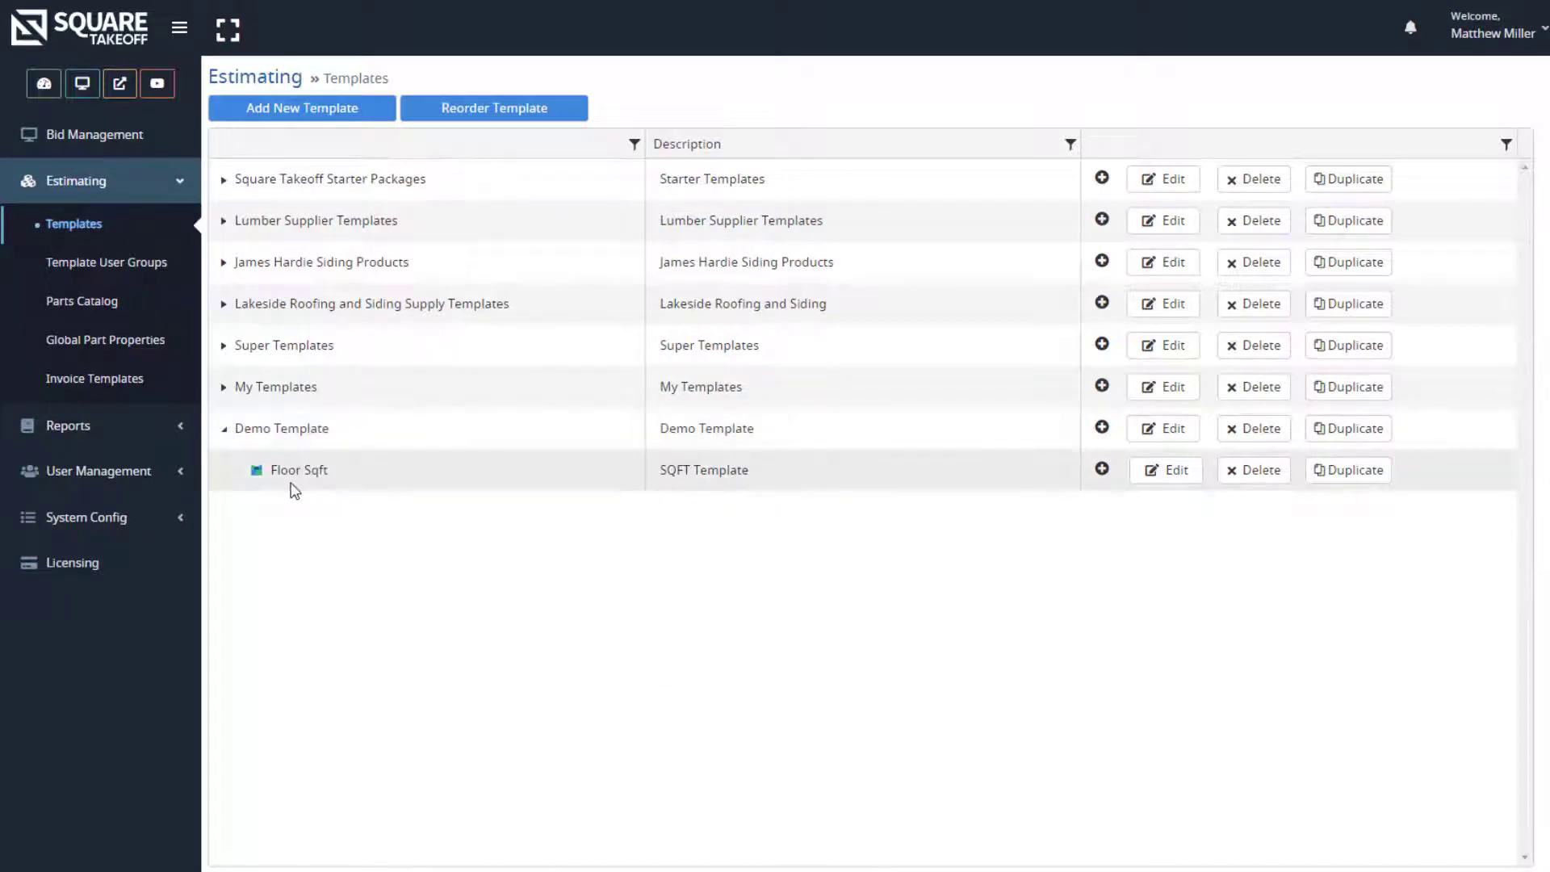
{"action": "left_click", "coordinate": [1102, 428]}
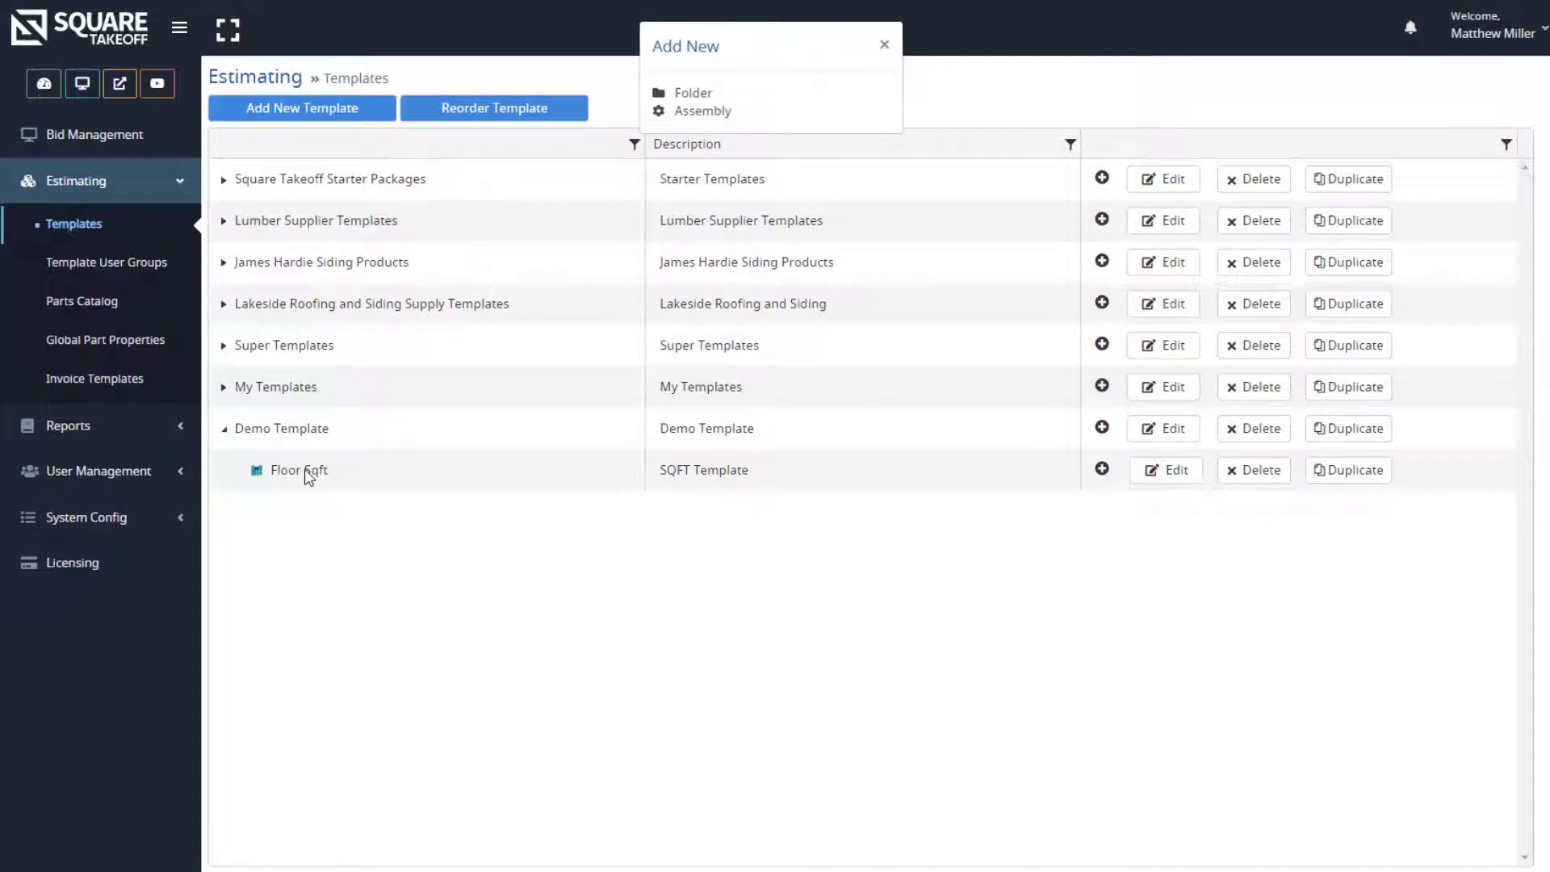
{"action": "left_click", "coordinate": [884, 48]}
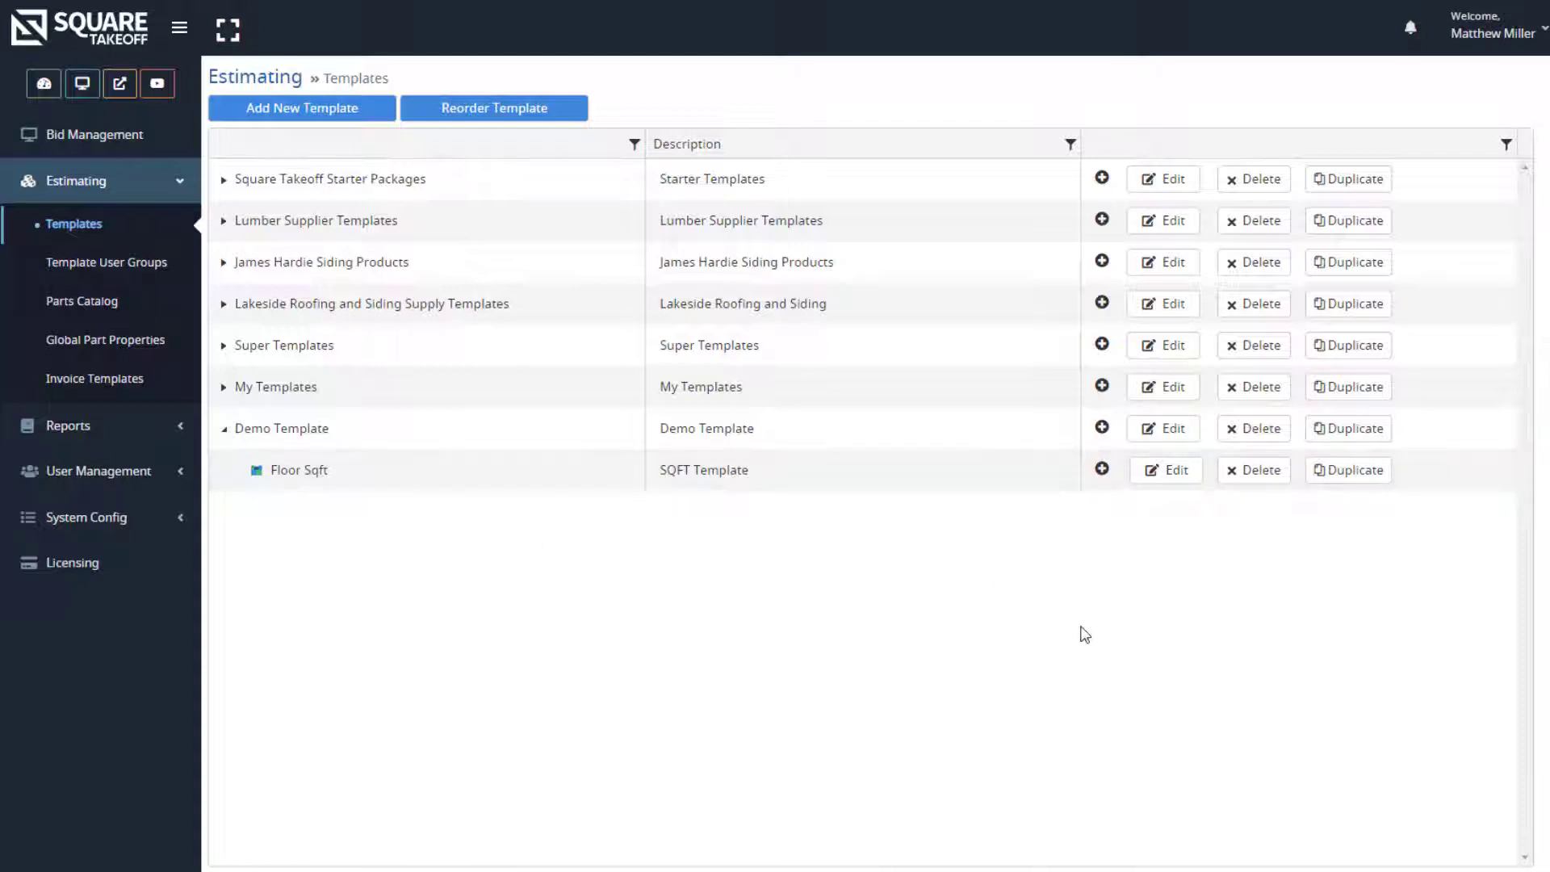
Start a new part in the Floor Sqft assembly of the Demo Template with Material as its part type
{"action": "left_click", "coordinate": [1102, 470]}
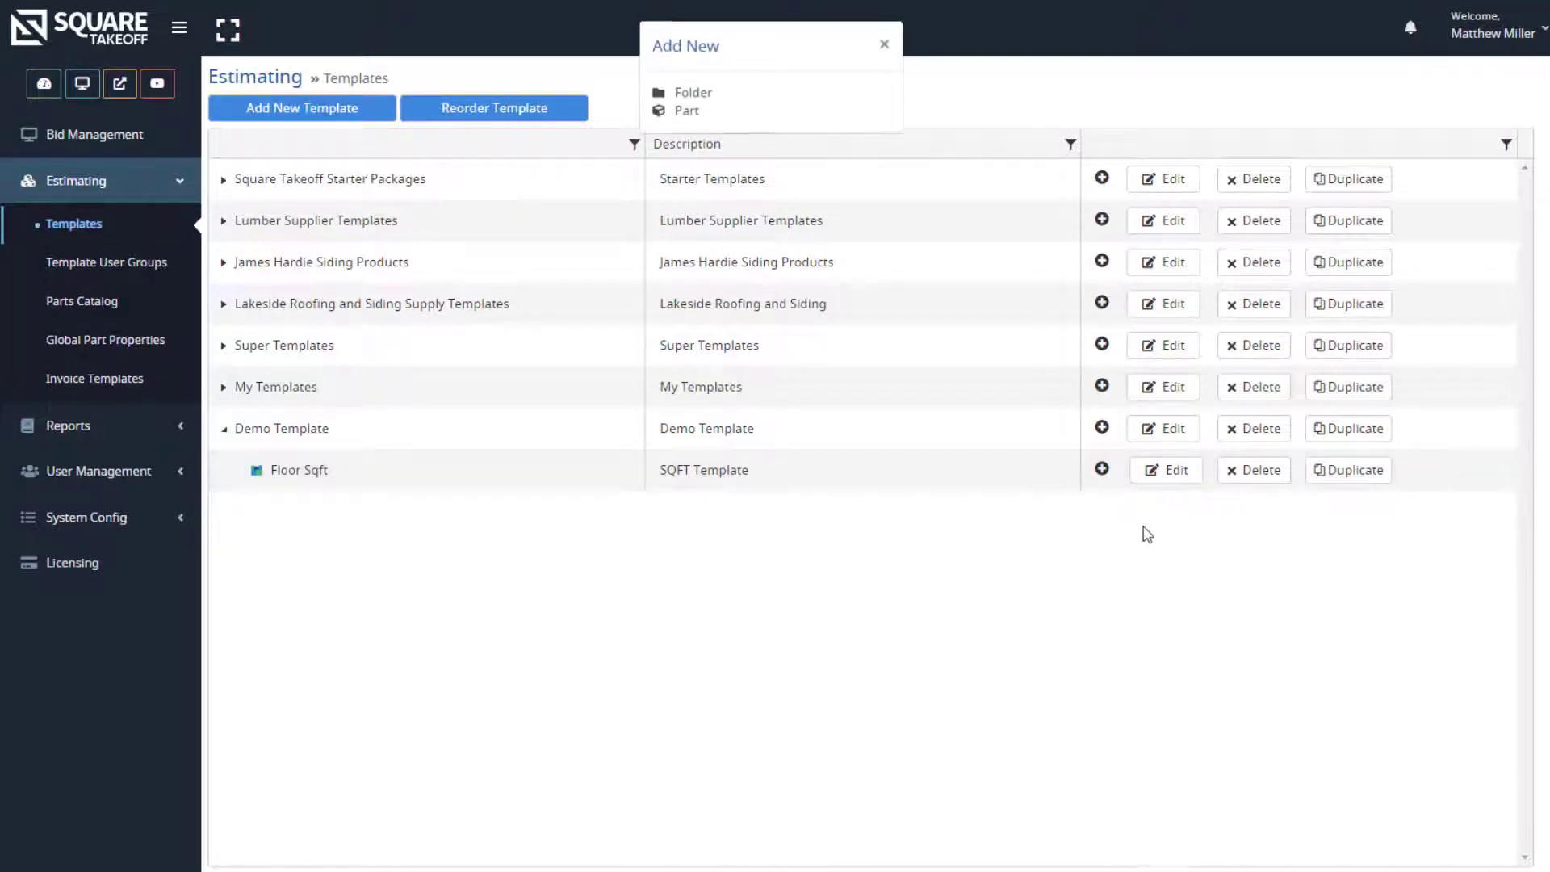
{"action": "left_click", "coordinate": [684, 113]}
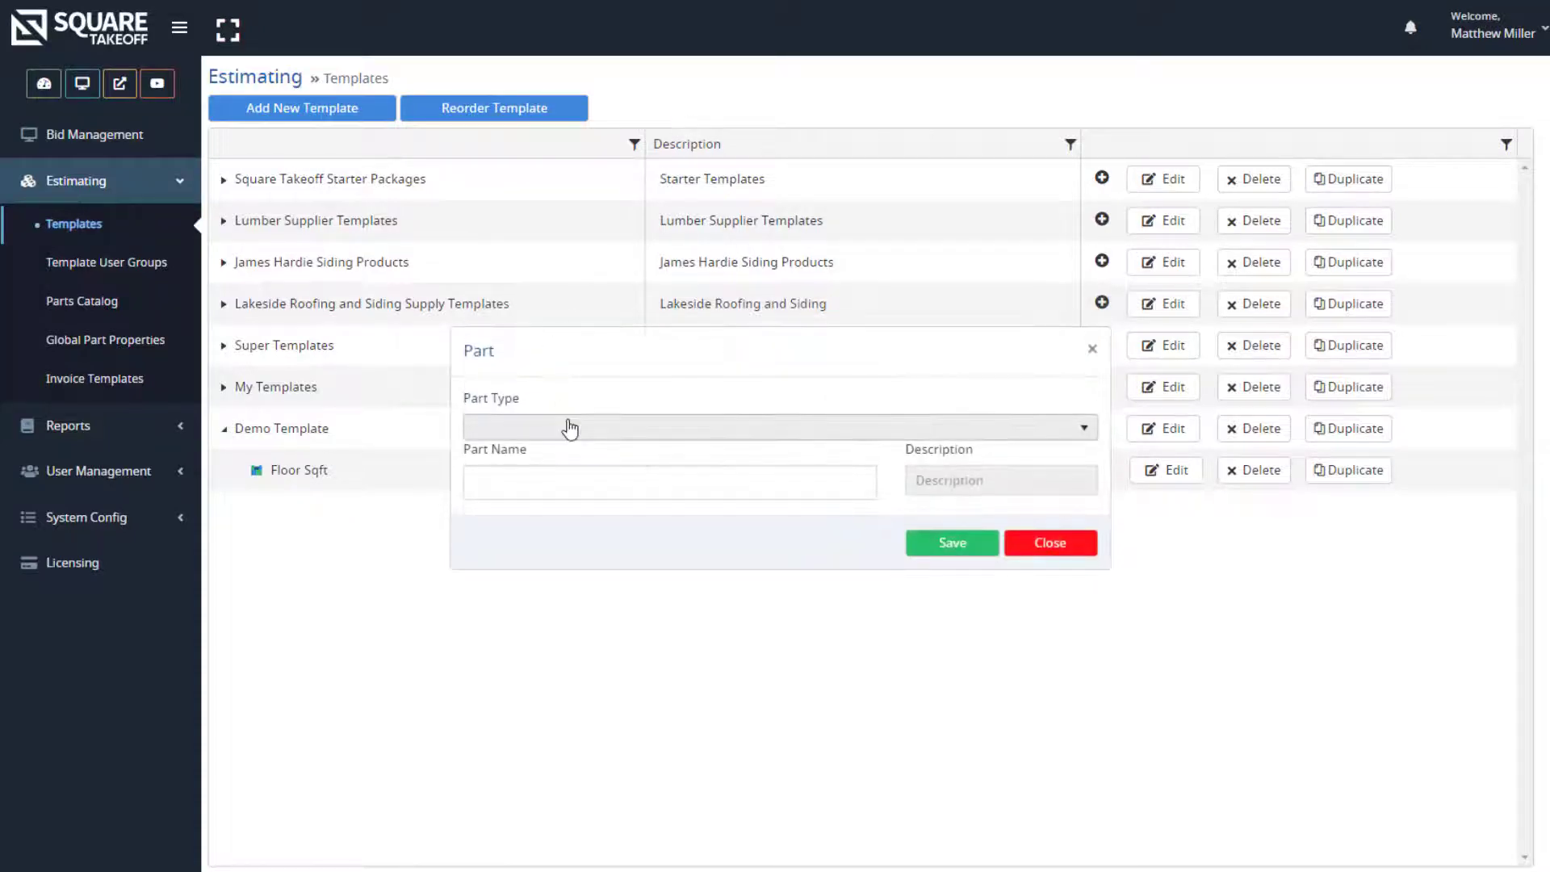
{"action": "left_click", "coordinate": [762, 434]}
{"action": "left_click", "coordinate": [494, 505]}
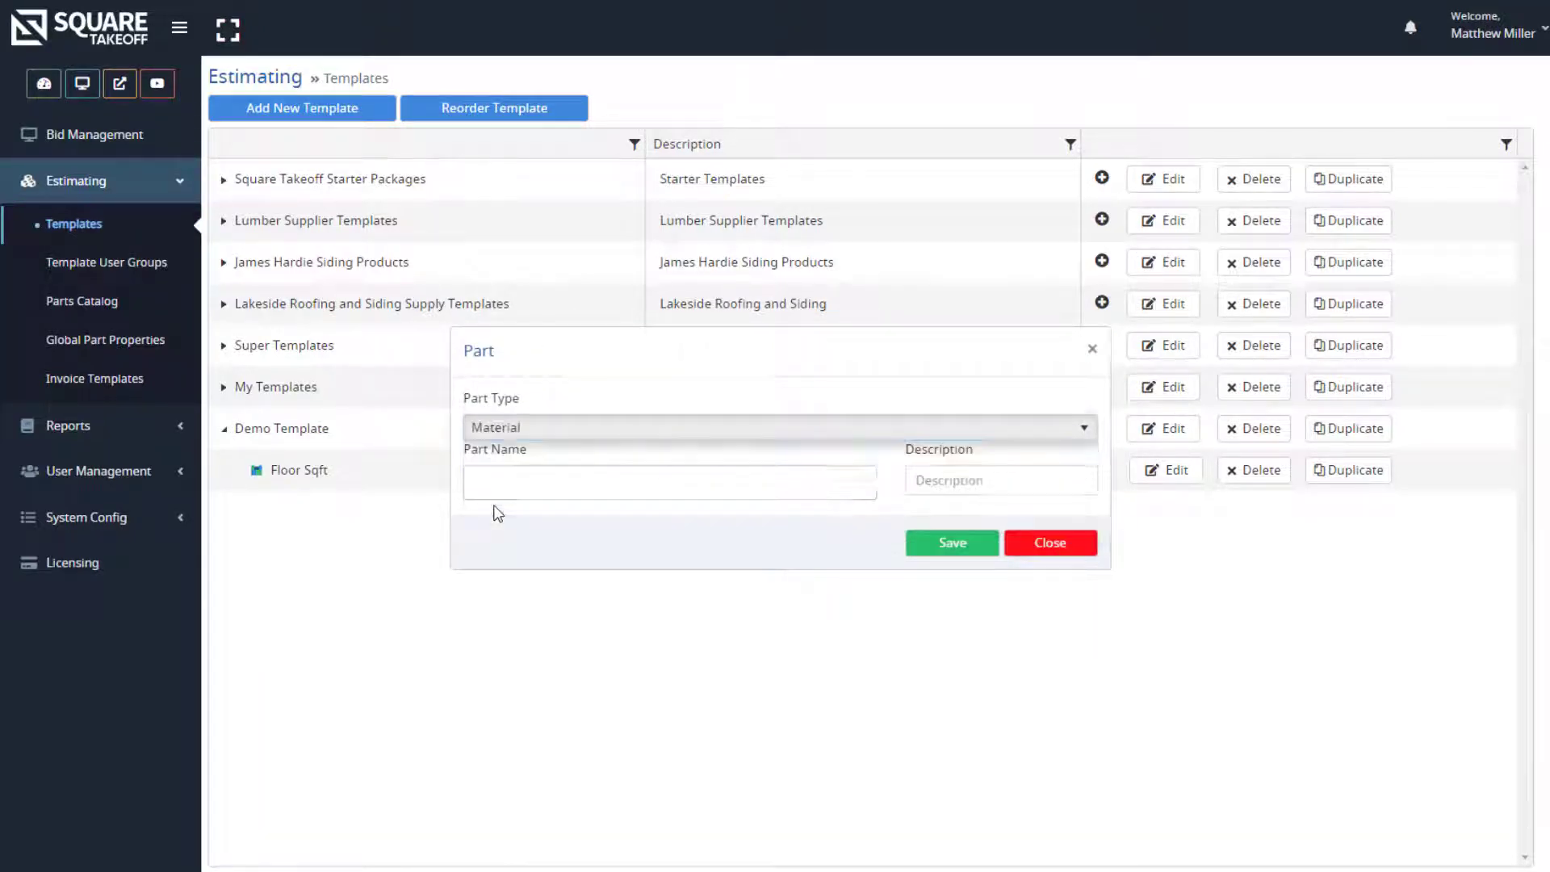
Name the new material part Floor Sqft
{"action": "left_click", "coordinate": [594, 483]}
{"action": "left_click", "coordinate": [594, 483]}
{"action": "type", "text": "FLoor"}
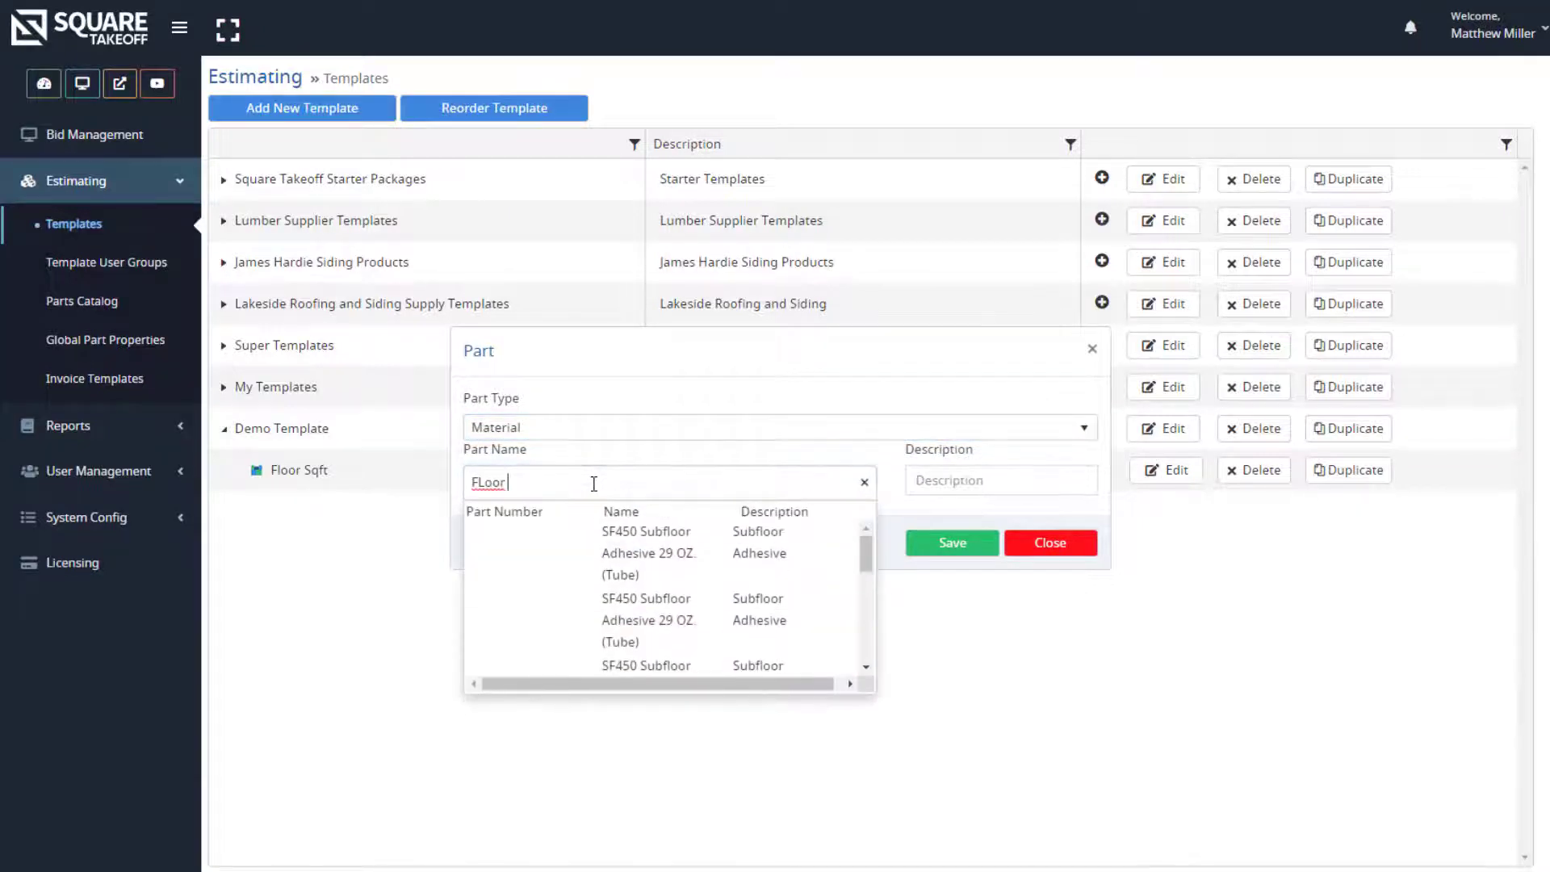
{"action": "key", "text": "BackSpace"}
{"action": "key", "text": "BackSpace"}
{"action": "key", "text": "BackSpace"}
{"action": "type", "text": "loor Sqft"}
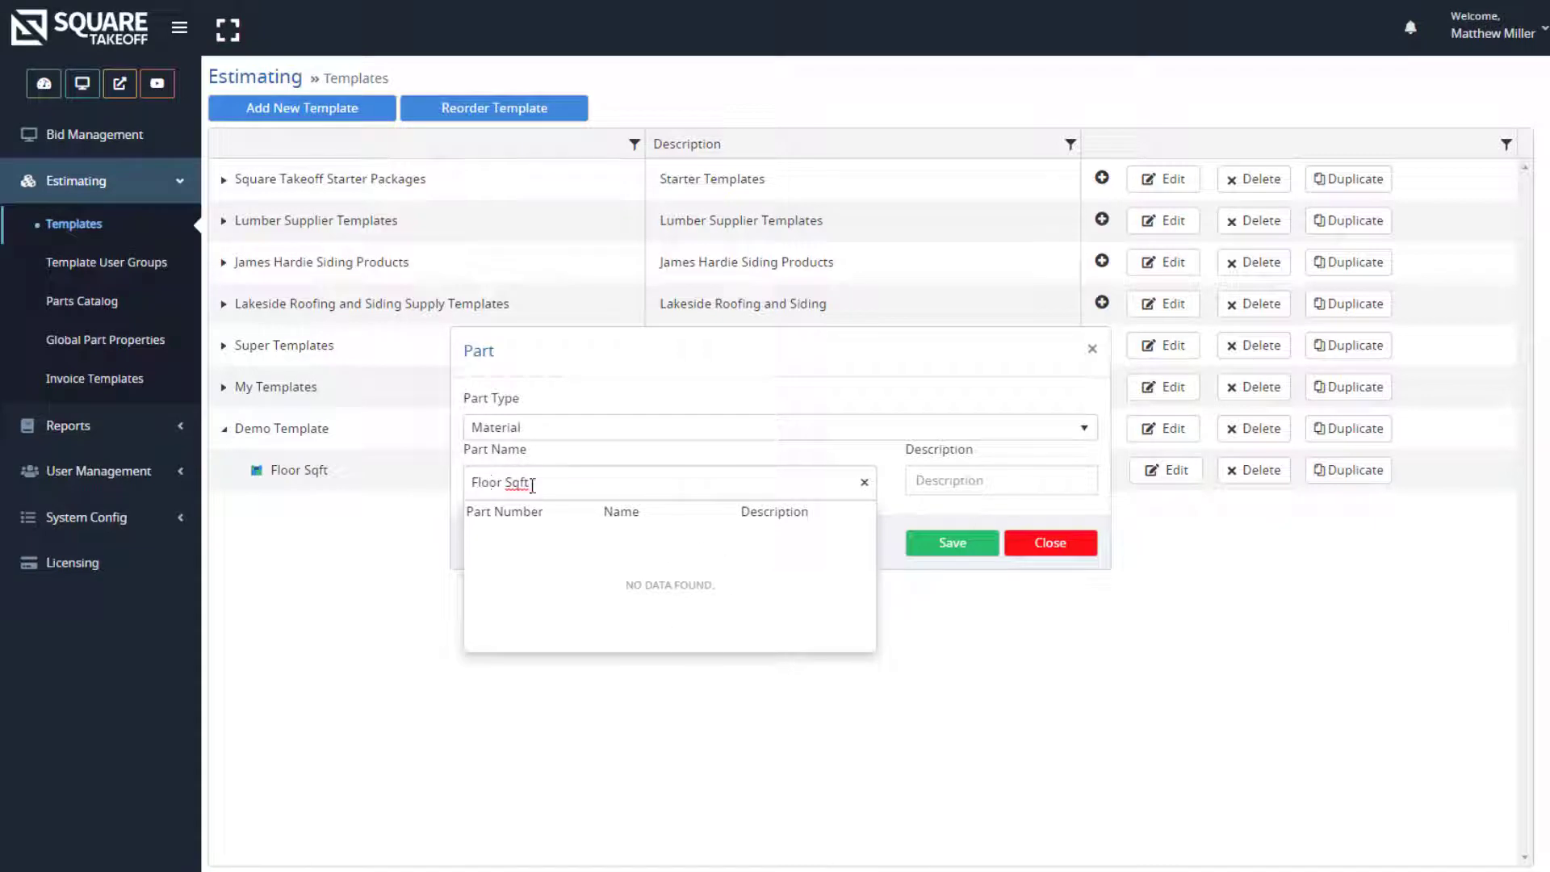
Reuse the part name Floor Sqft as the part's description and save the part
{"action": "left_click_drag", "start_coordinate": [539, 482], "coordinate": [426, 484]}
{"action": "key", "text": "ctrl+c"}
{"action": "left_click", "coordinate": [1028, 482]}
{"action": "key", "text": "ctrl+v"}
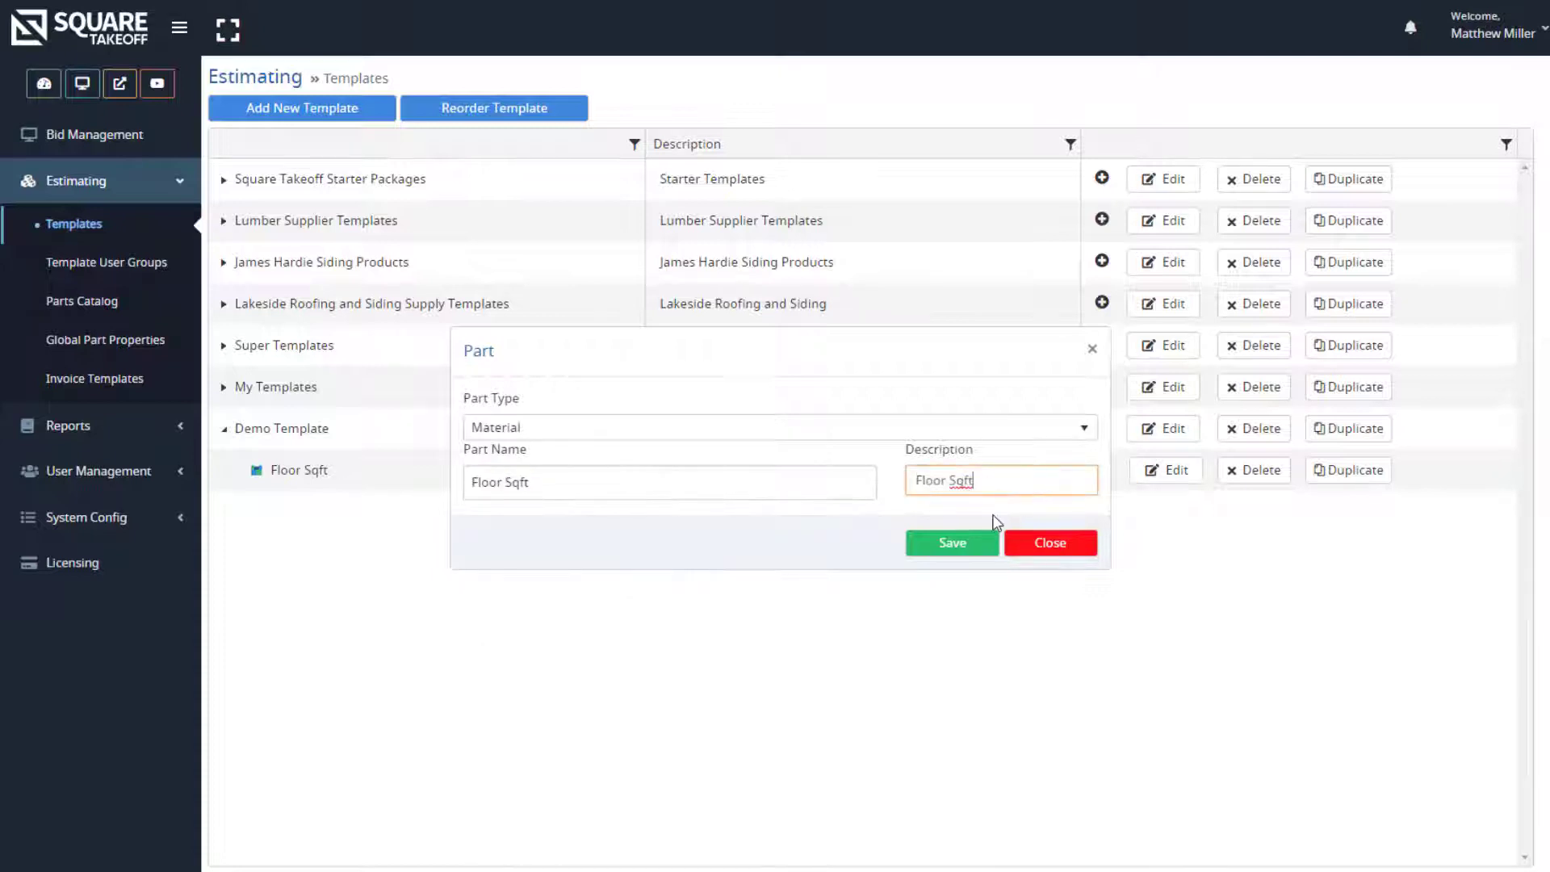
{"action": "left_click", "coordinate": [949, 544]}
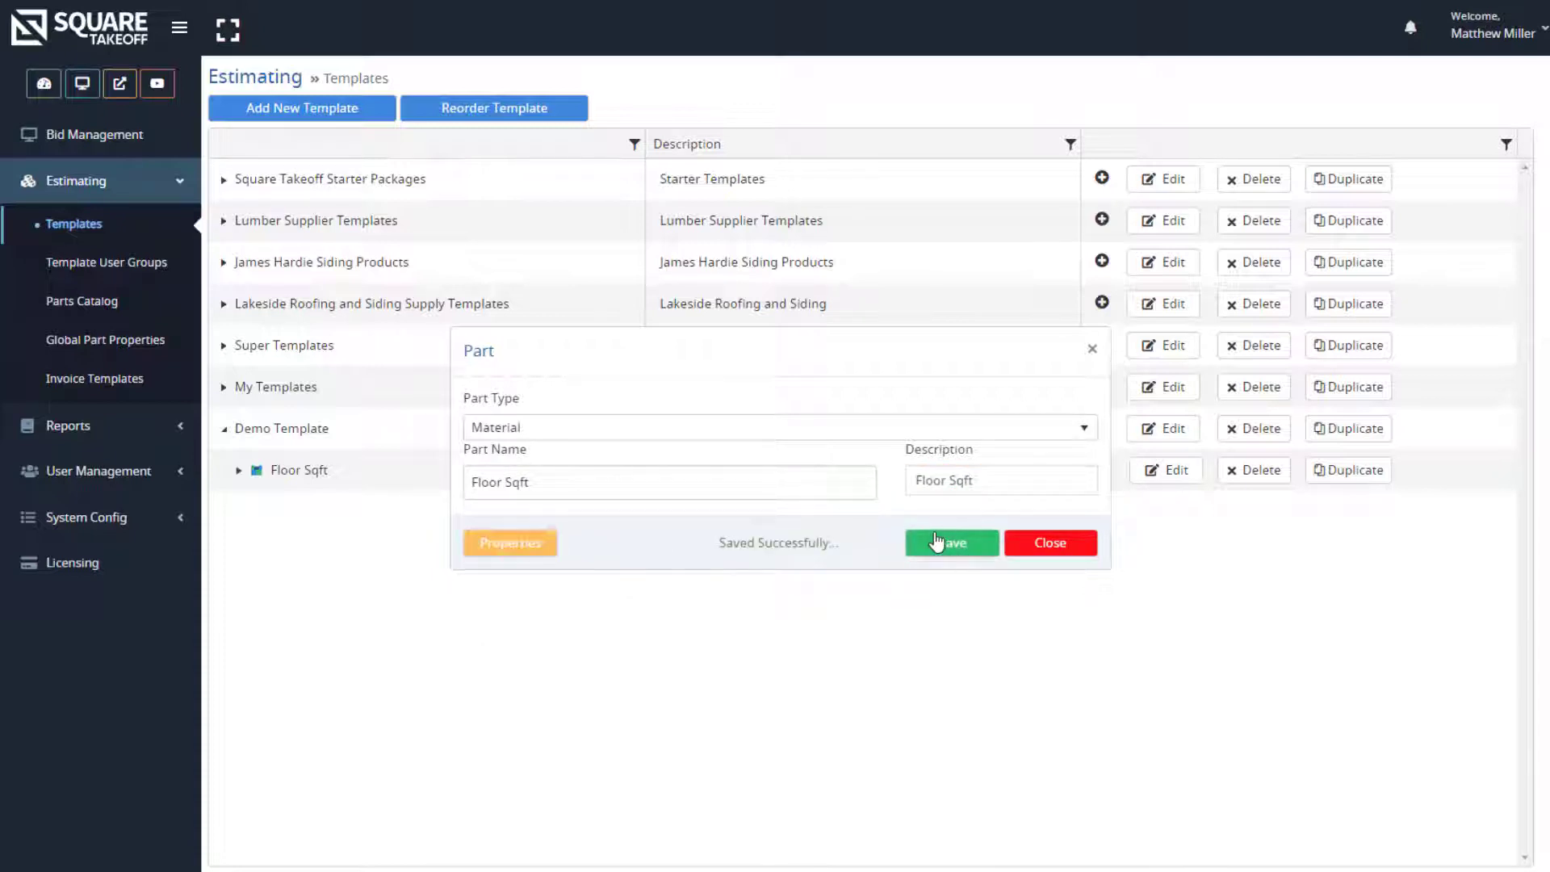
Show the part's additional properties and enter FloorSqft as My Part Number
{"action": "left_click", "coordinate": [525, 546]}
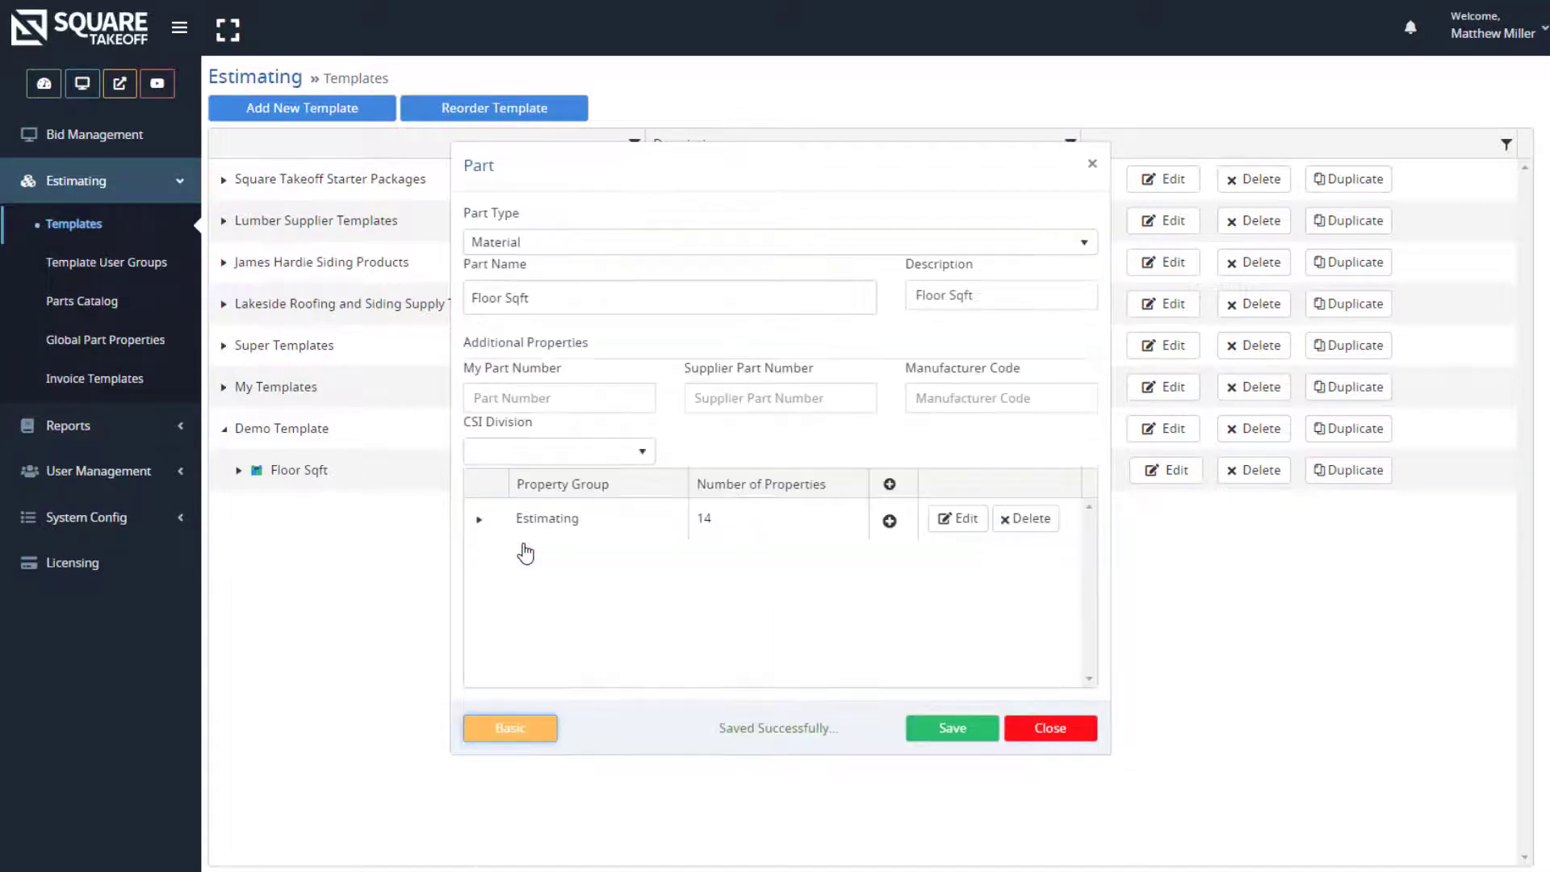
{"action": "left_click", "coordinate": [516, 401]}
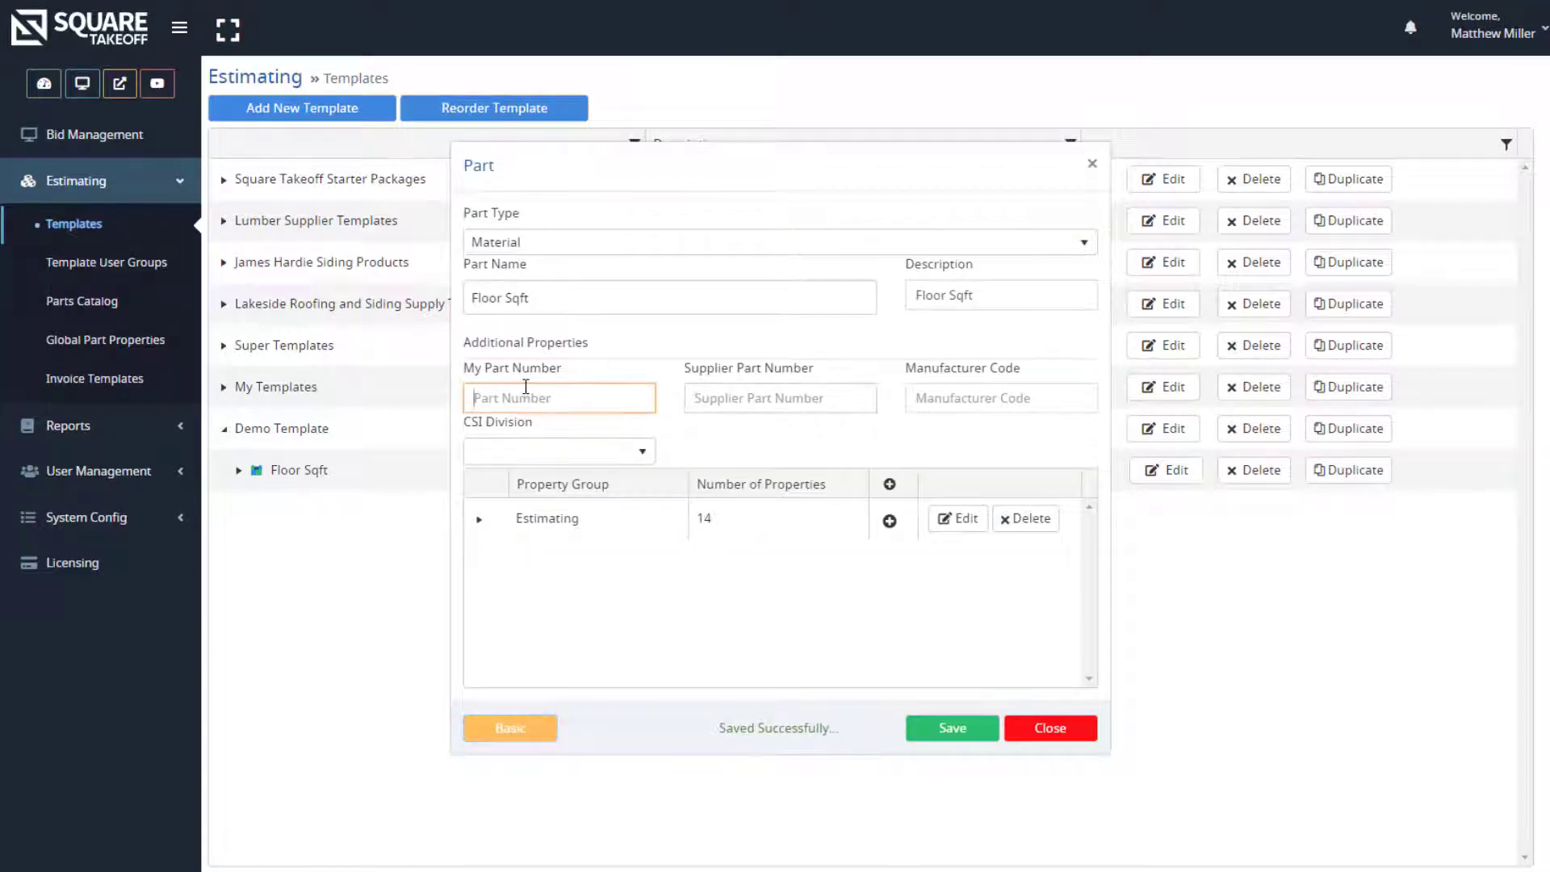
{"action": "key", "text": "ctrl+v"}
Expand the Estimating property group and review the units, formulas and input settings of its quantity, cost, markup and price properties
{"action": "left_click", "coordinate": [478, 523]}
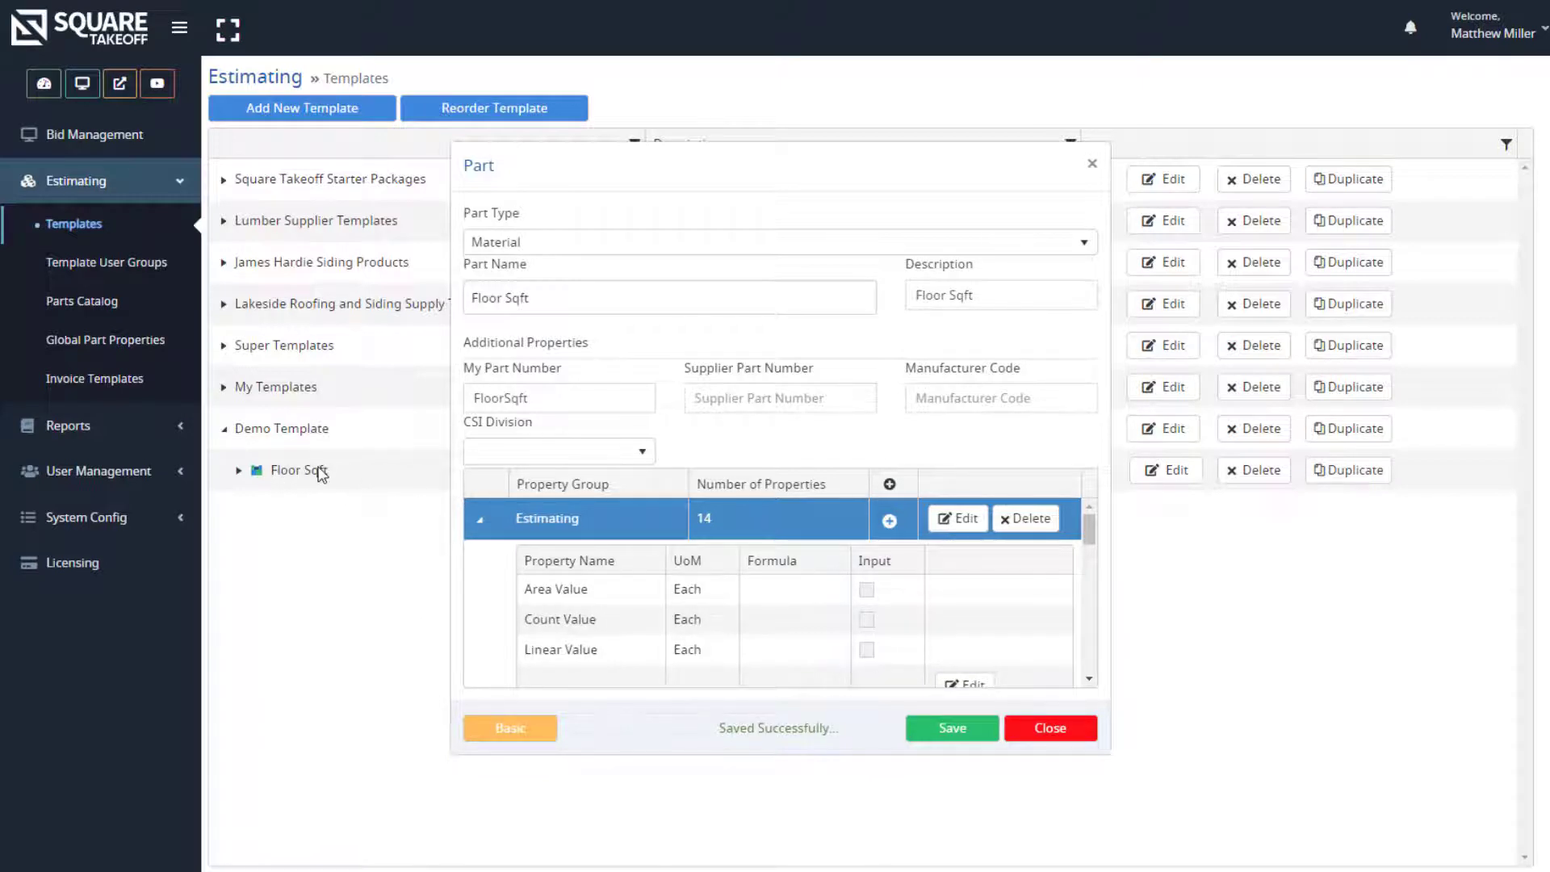
{"action": "scroll", "coordinate": [726, 633], "scroll_direction": "down", "scroll_amount": 1}
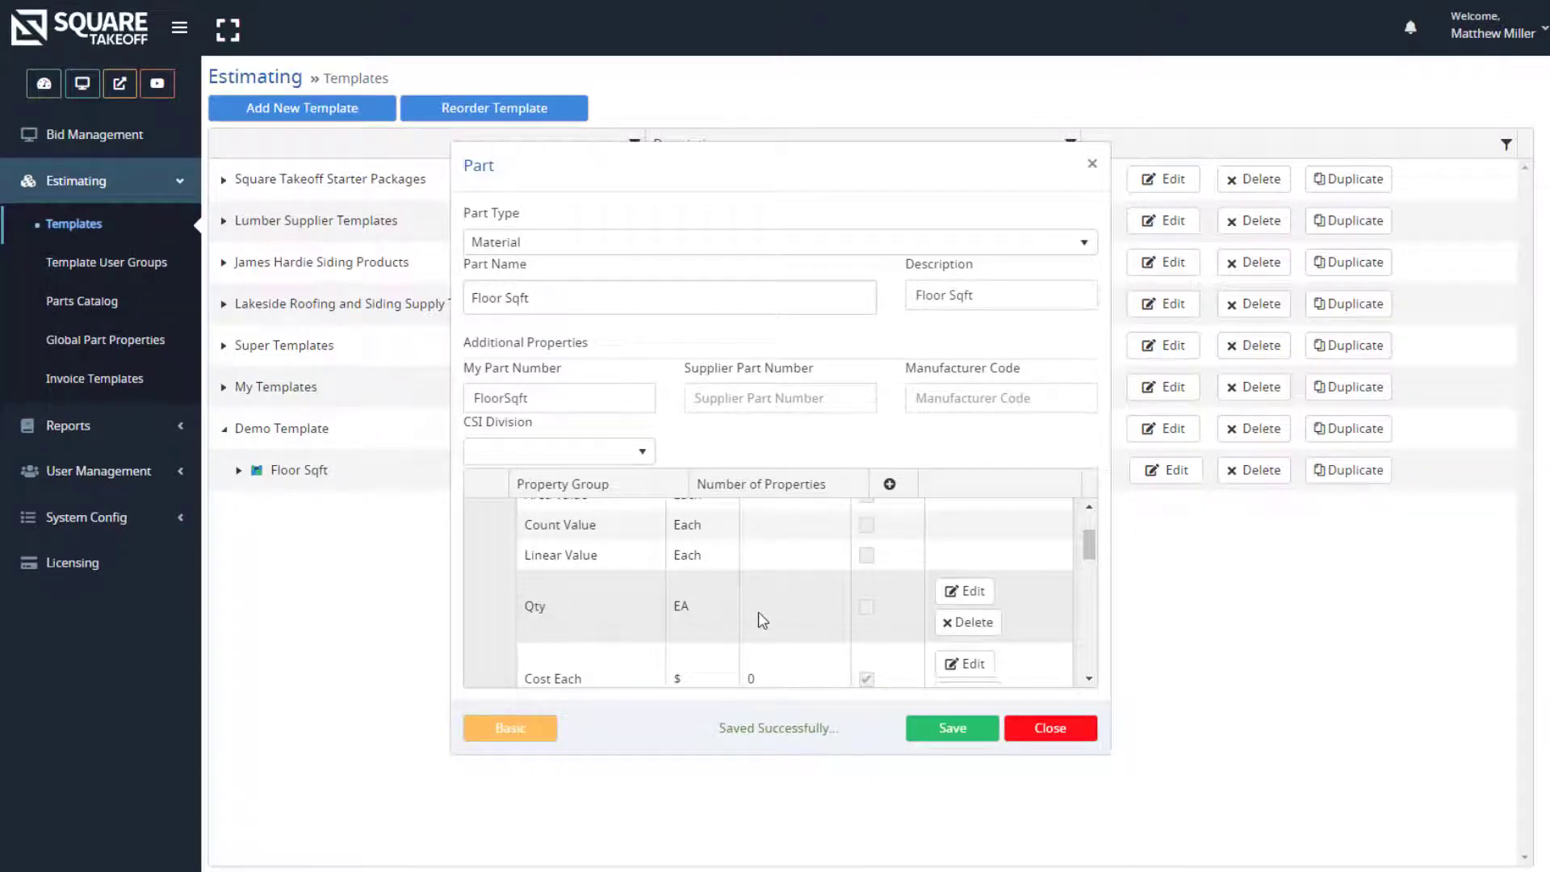
{"action": "scroll", "coordinate": [823, 619], "scroll_direction": "down", "scroll_amount": 1}
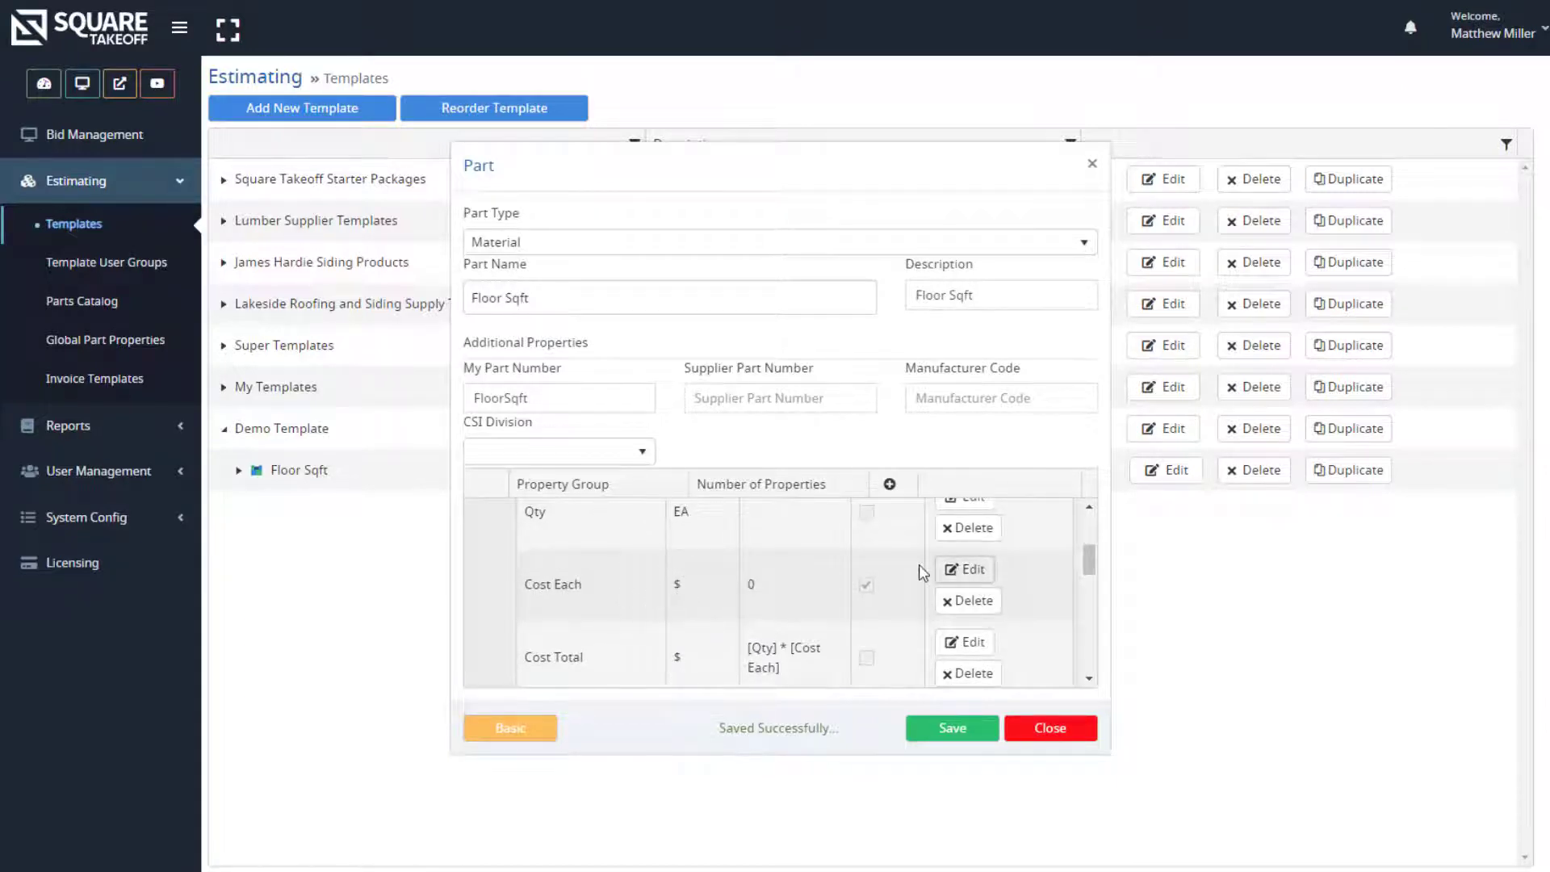
{"action": "scroll", "coordinate": [823, 616], "scroll_direction": "down", "scroll_amount": 1}
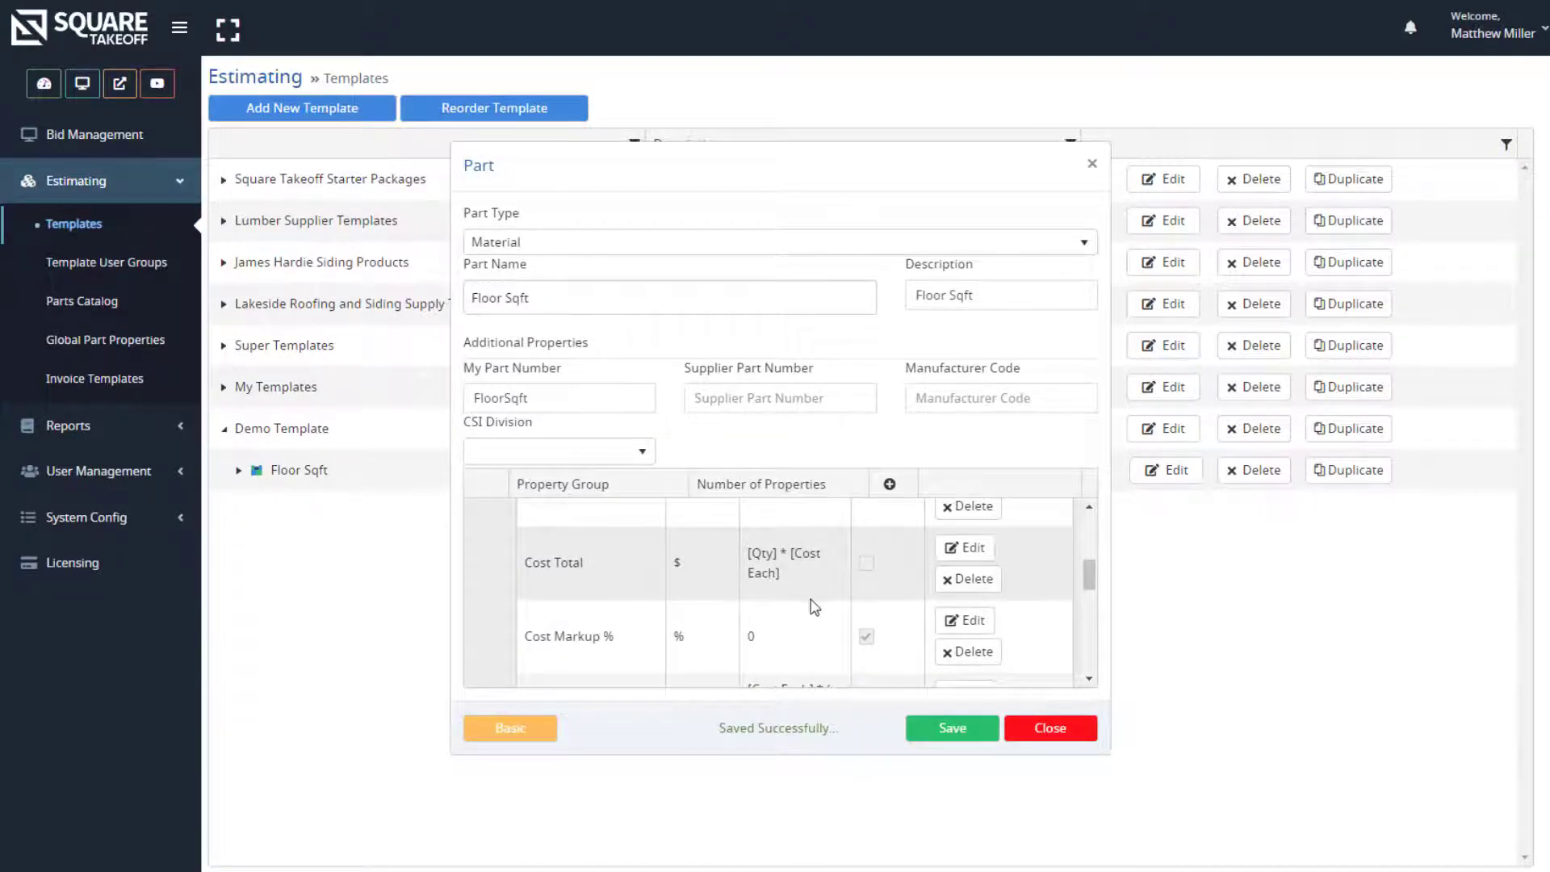
{"action": "scroll", "coordinate": [815, 608], "scroll_direction": "down", "scroll_amount": 1}
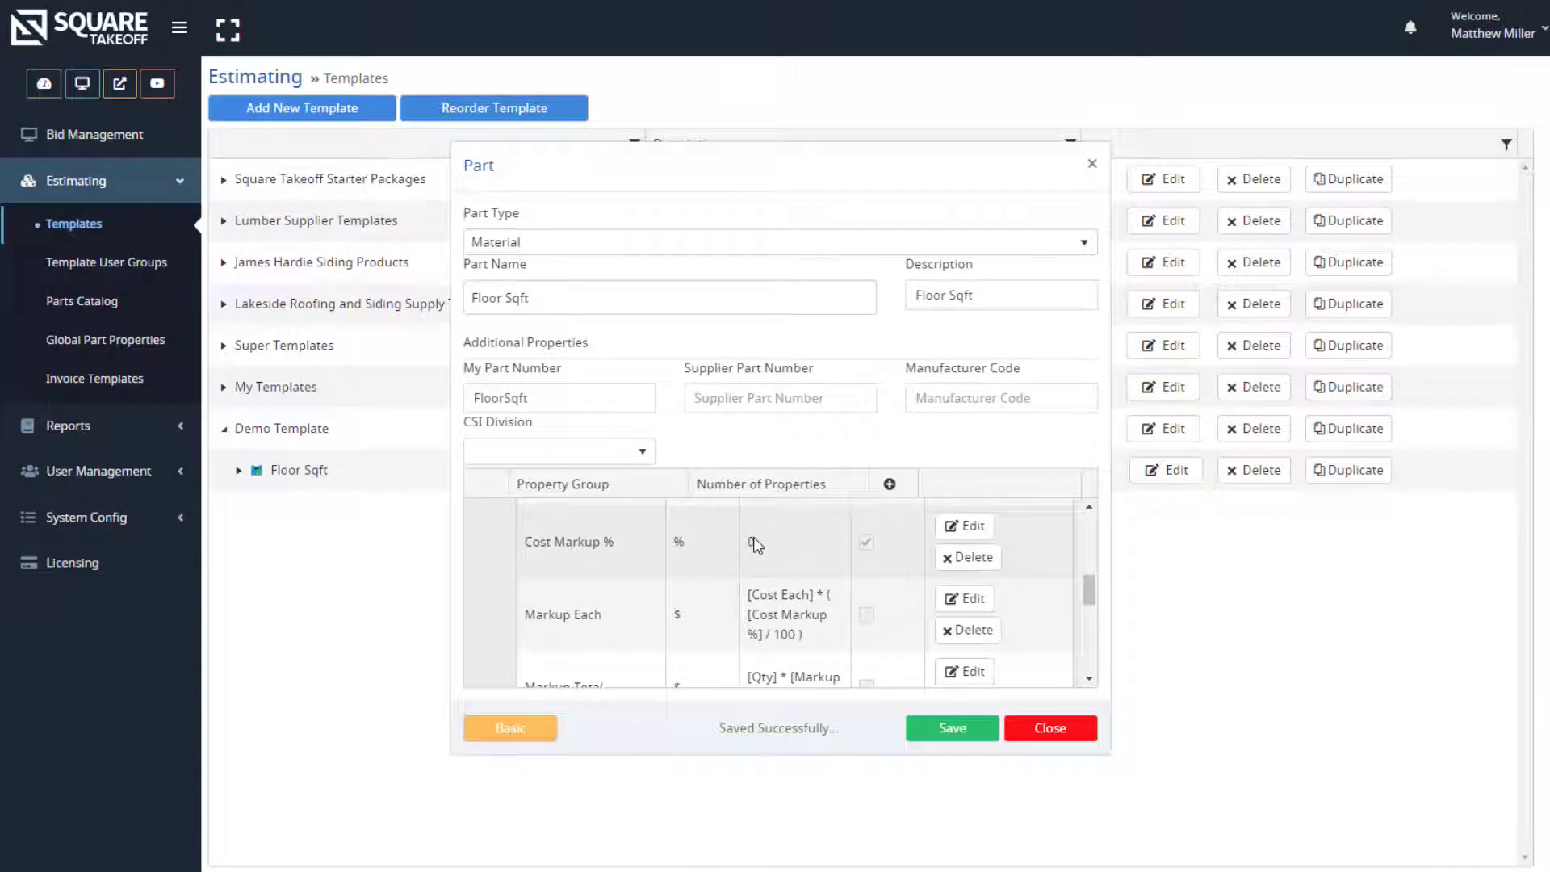
{"action": "scroll", "coordinate": [598, 595], "scroll_direction": "down", "scroll_amount": 3}
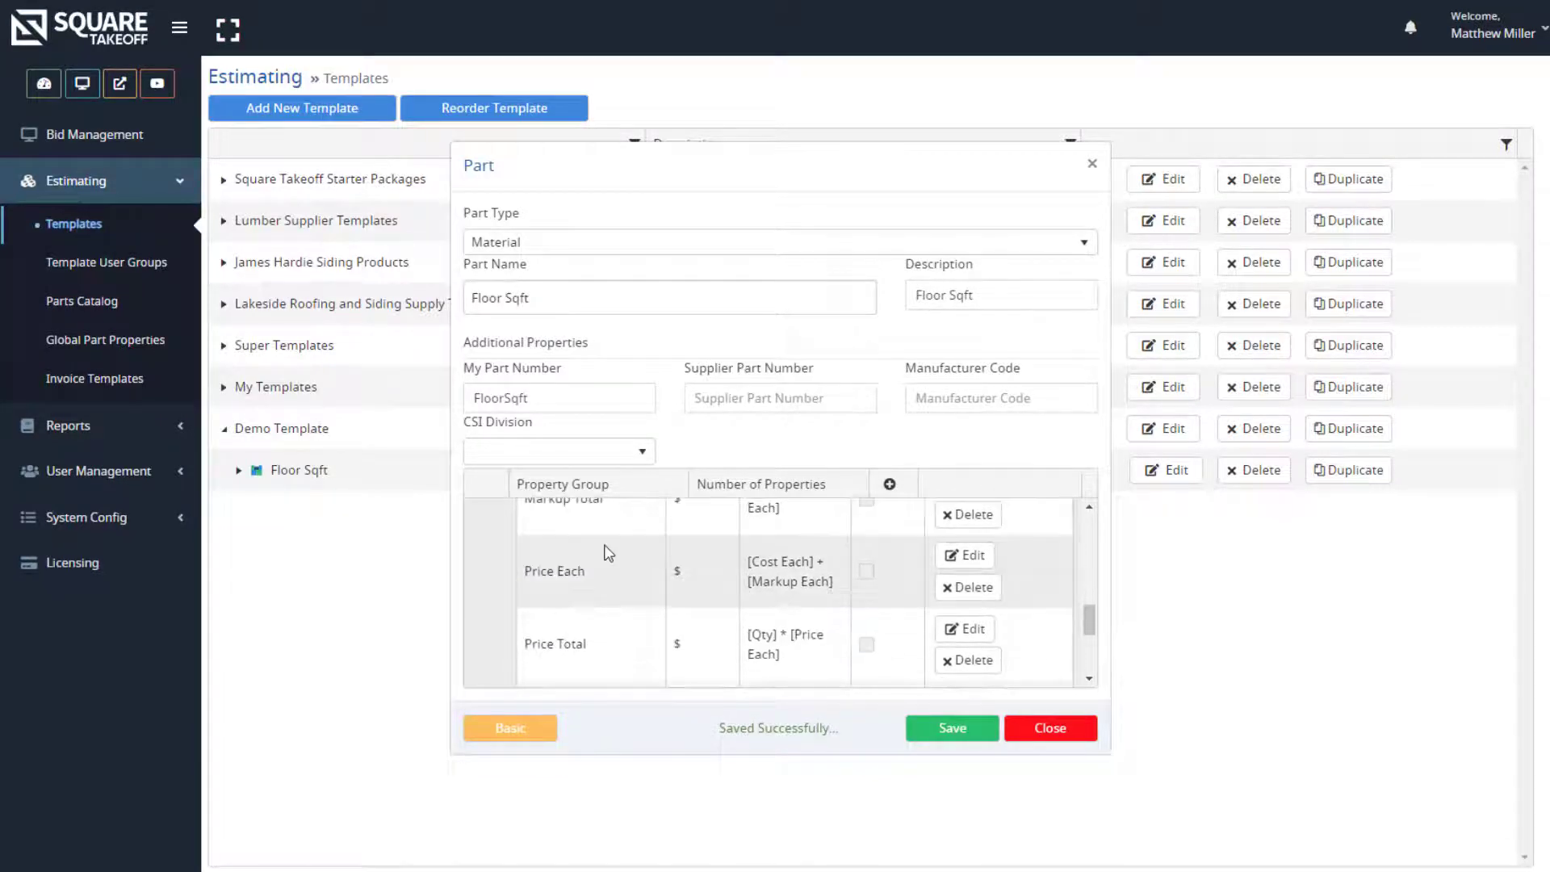
{"action": "scroll", "coordinate": [611, 548], "scroll_direction": "down", "scroll_amount": 3}
{"action": "scroll", "coordinate": [640, 574], "scroll_direction": "up", "scroll_amount": 4}
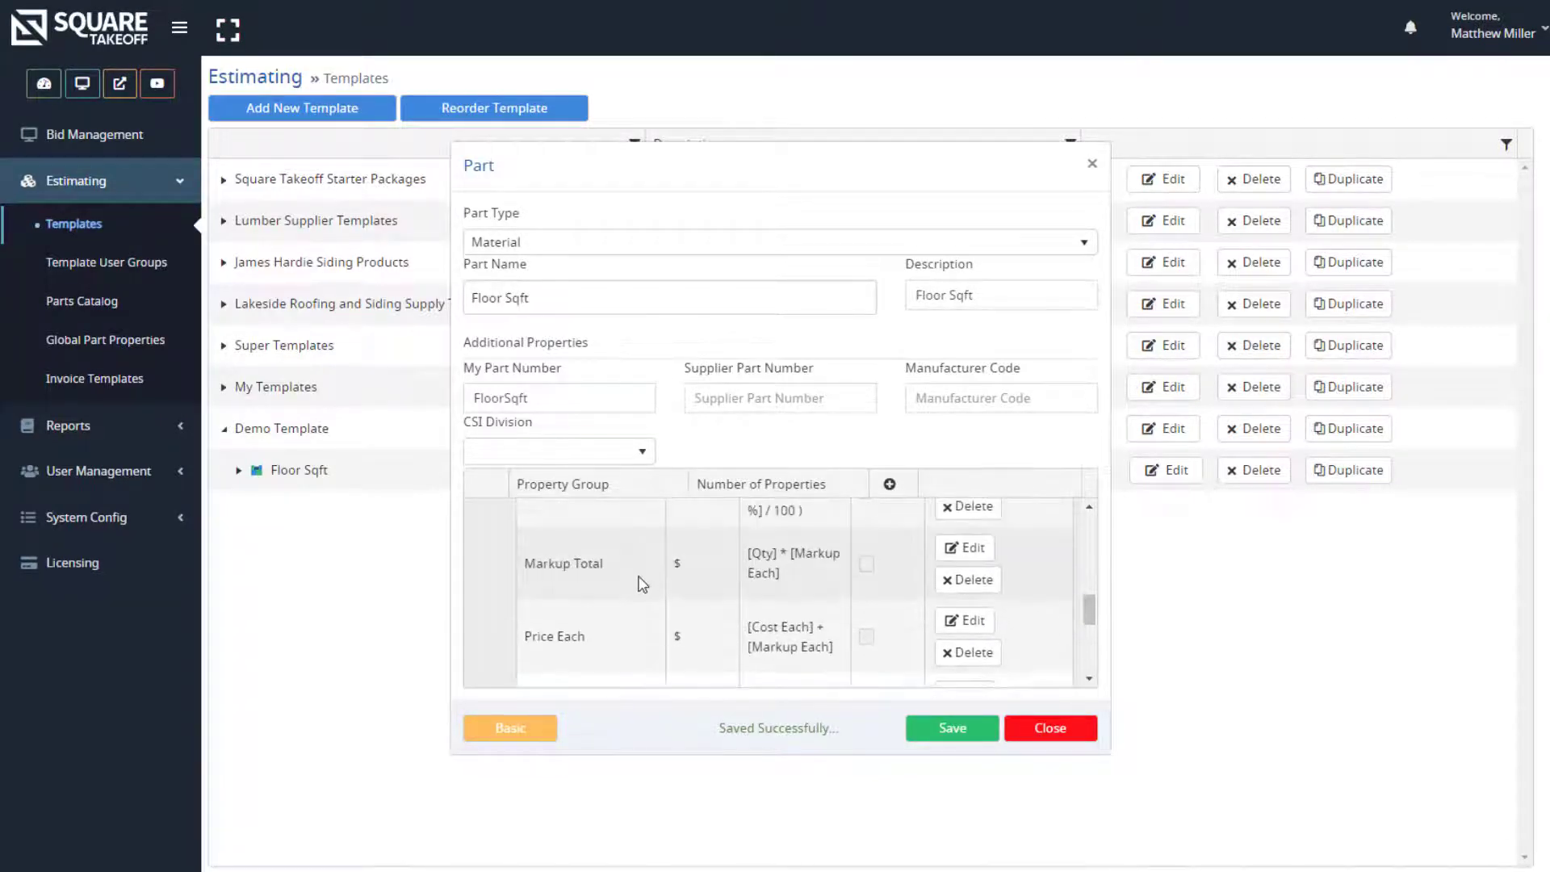
{"action": "scroll", "coordinate": [641, 582], "scroll_direction": "up", "scroll_amount": 5}
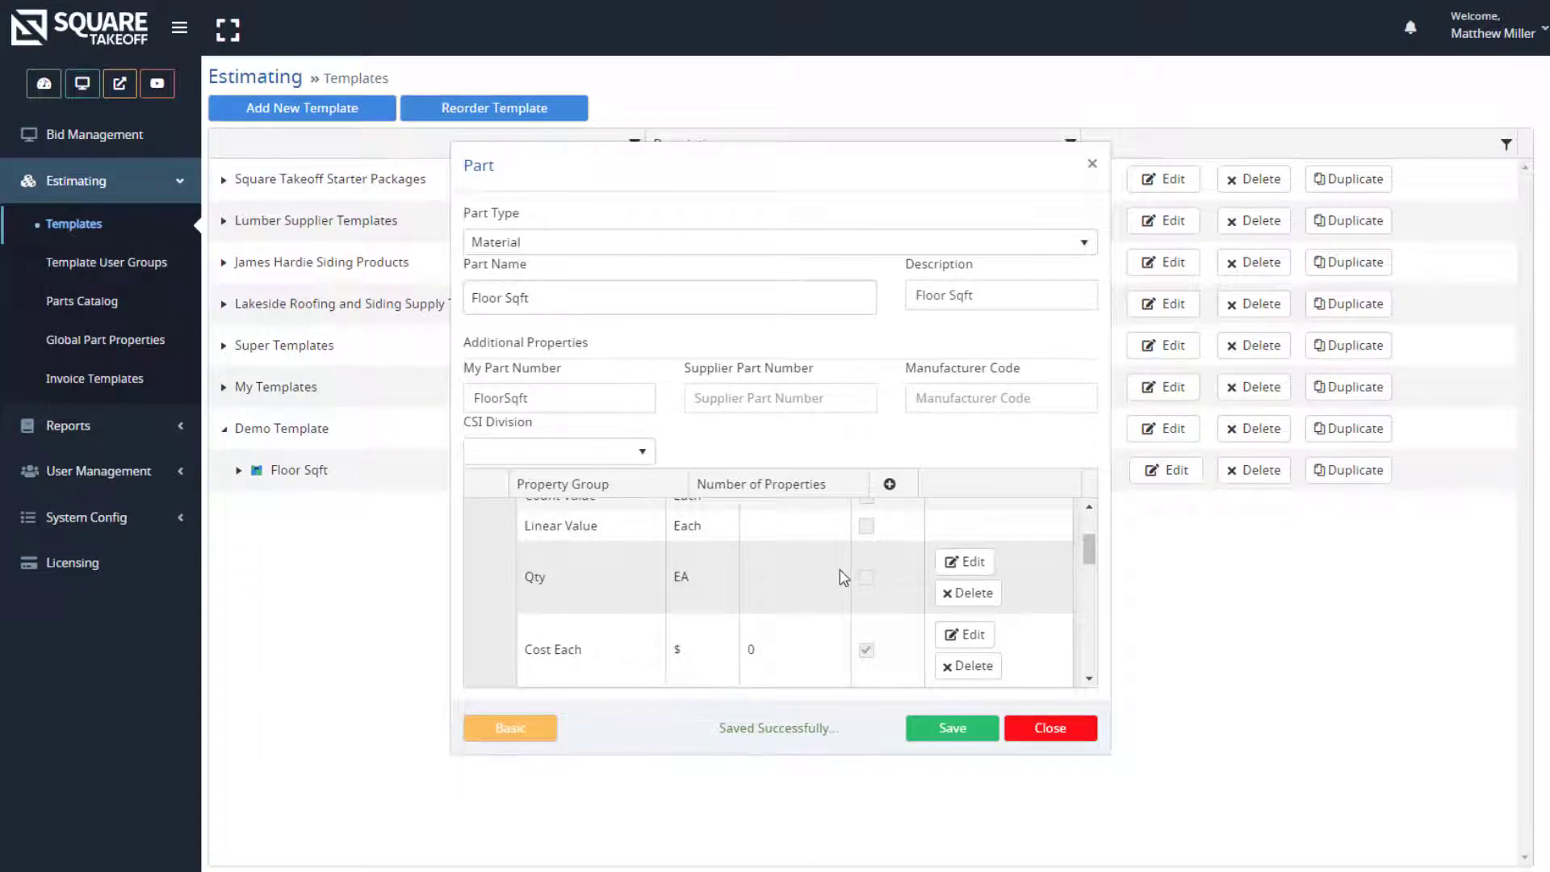
Open the Qty property for editing and review its available types, input settings and list settings, keeping the type as Text
{"action": "left_click", "coordinate": [979, 568]}
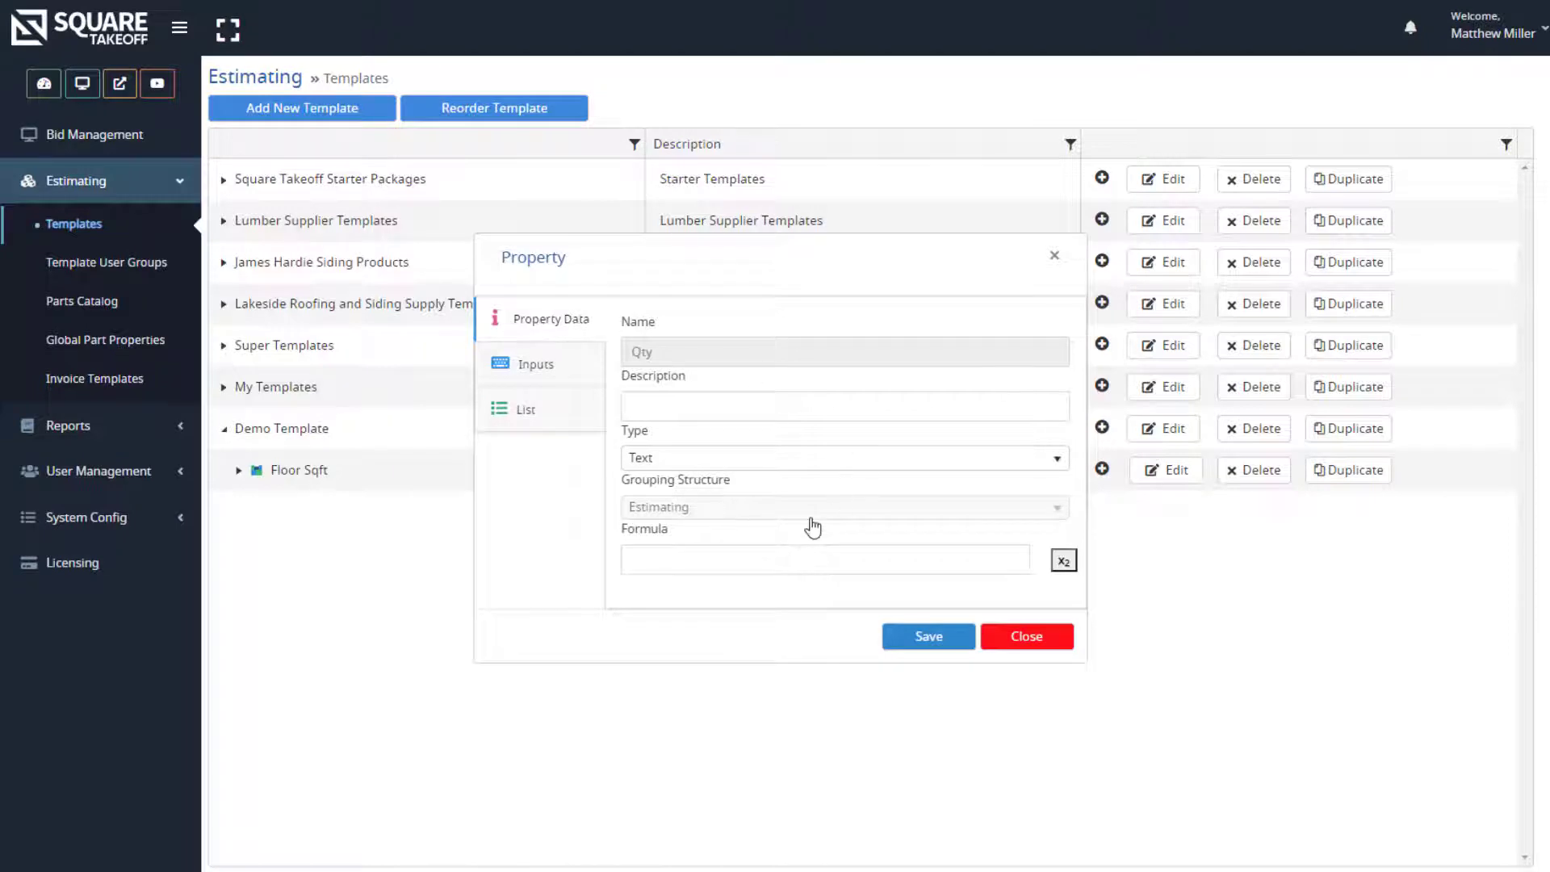
{"action": "left_click", "coordinate": [643, 557]}
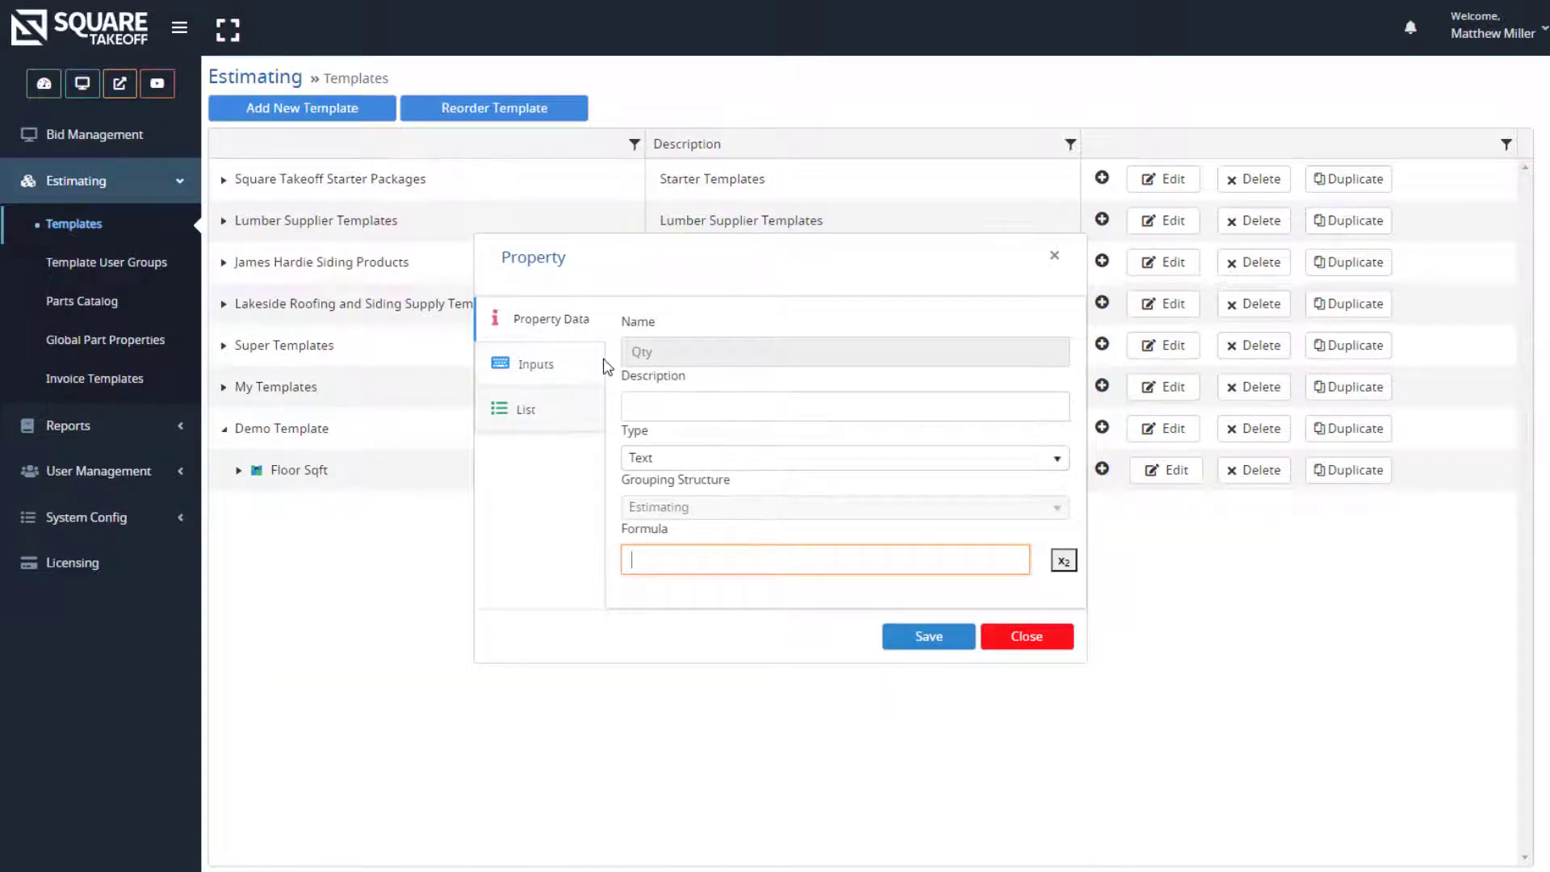
{"action": "left_click", "coordinate": [651, 457]}
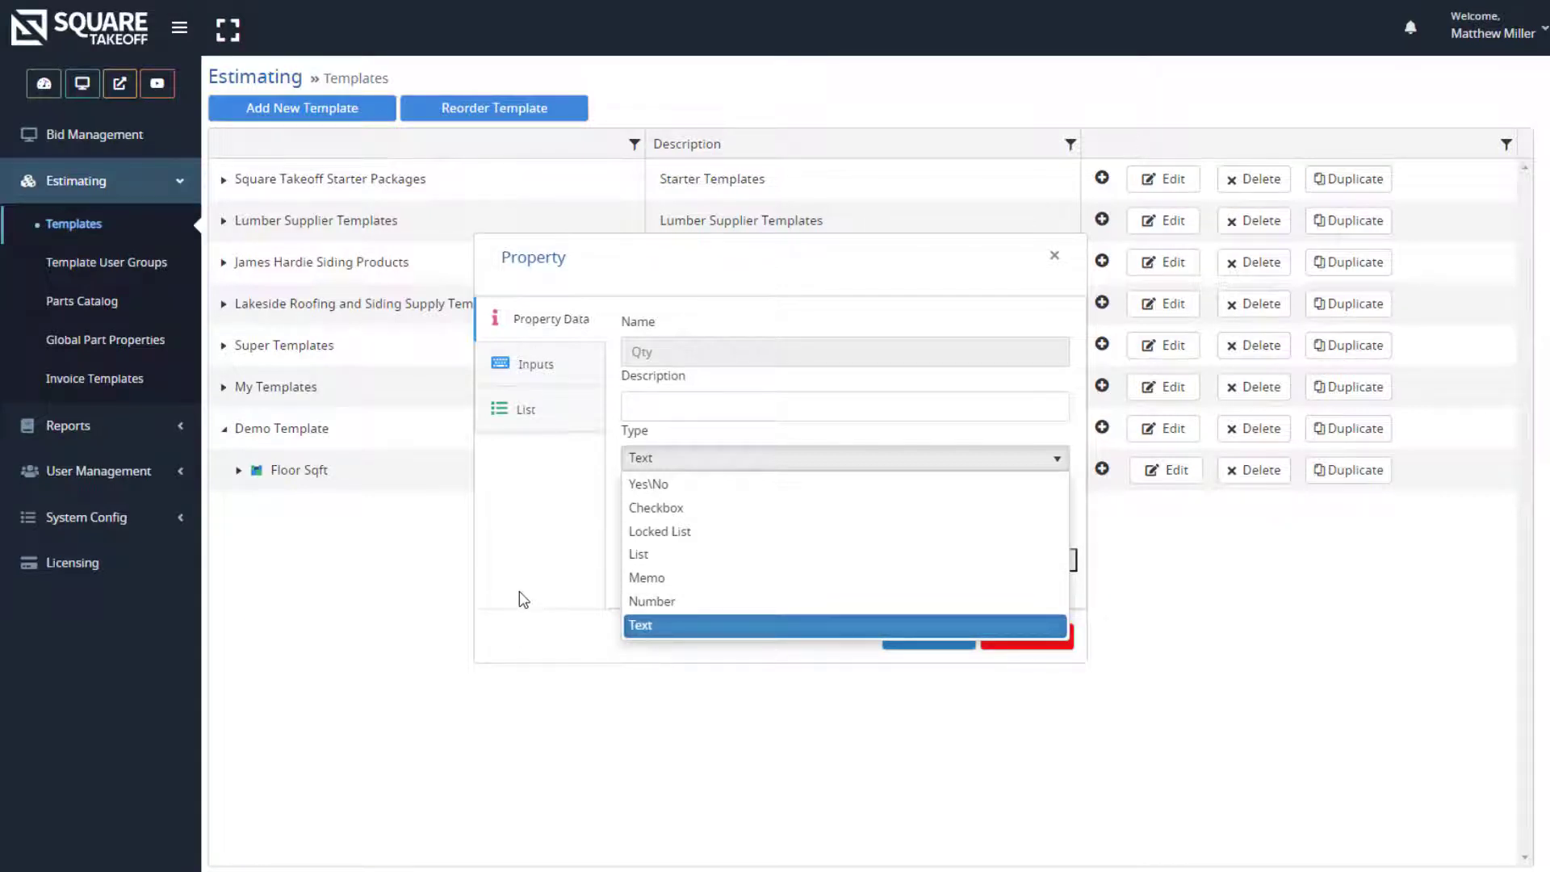
{"action": "left_click", "coordinate": [680, 626]}
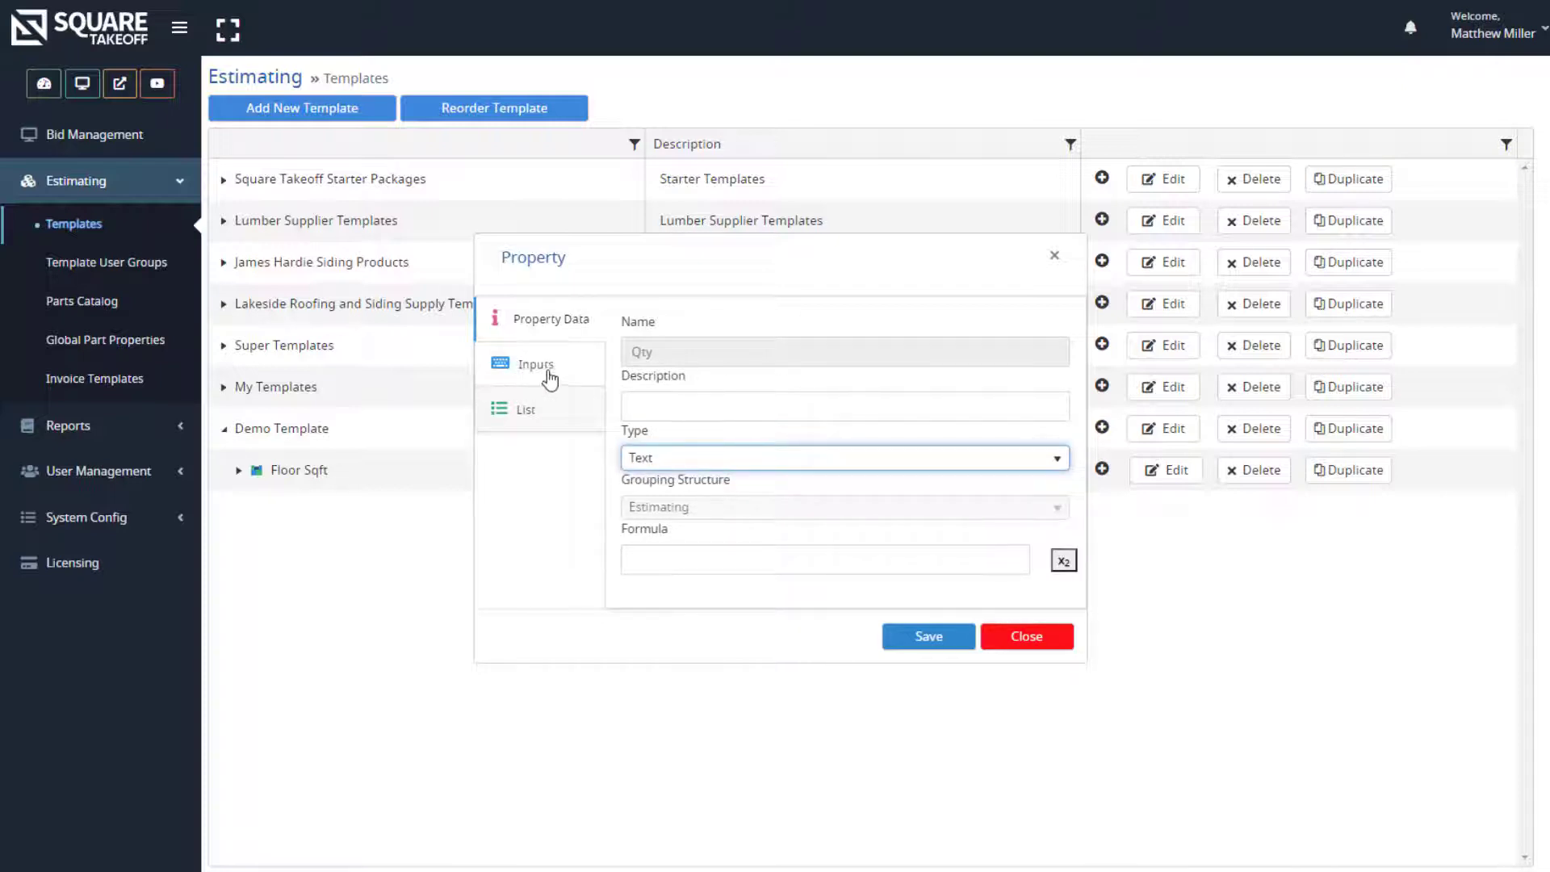
{"action": "left_click", "coordinate": [520, 367]}
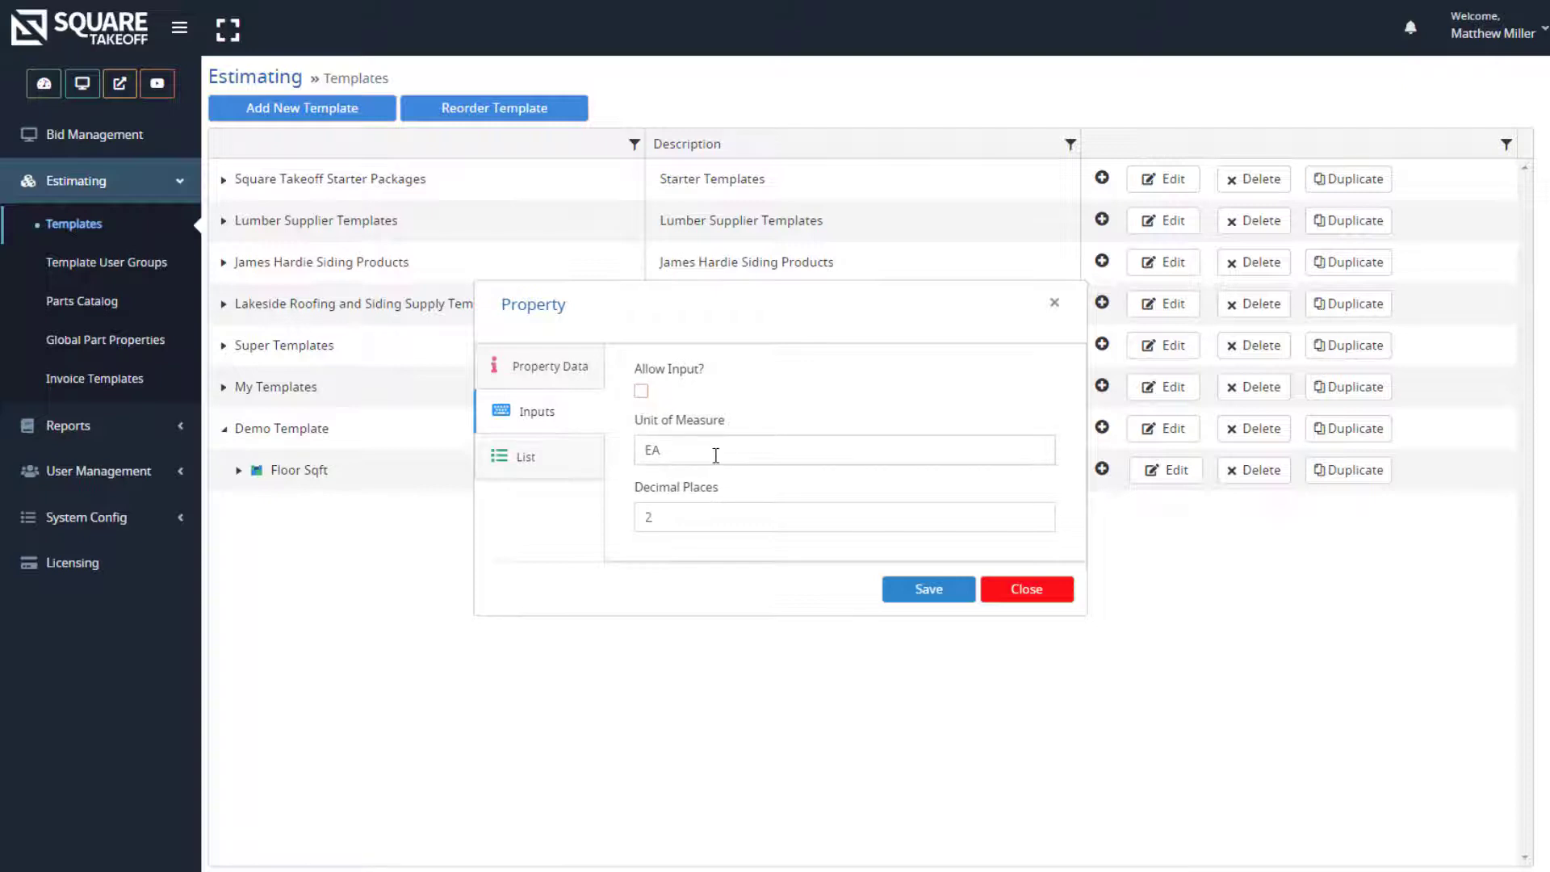
{"action": "left_click", "coordinate": [527, 450]}
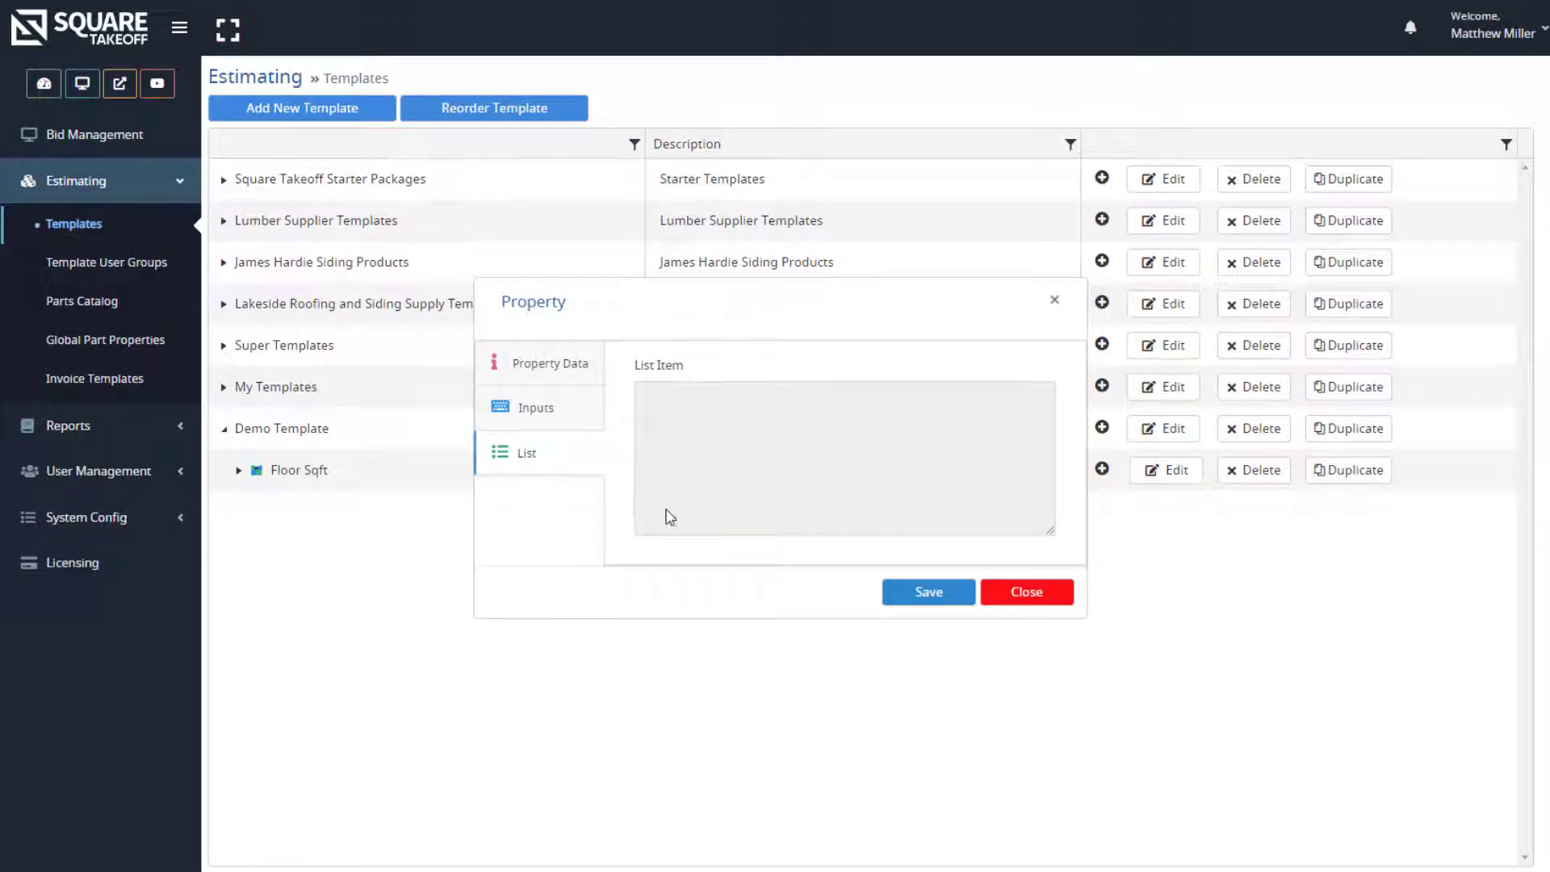
{"action": "left_click", "coordinate": [523, 367]}
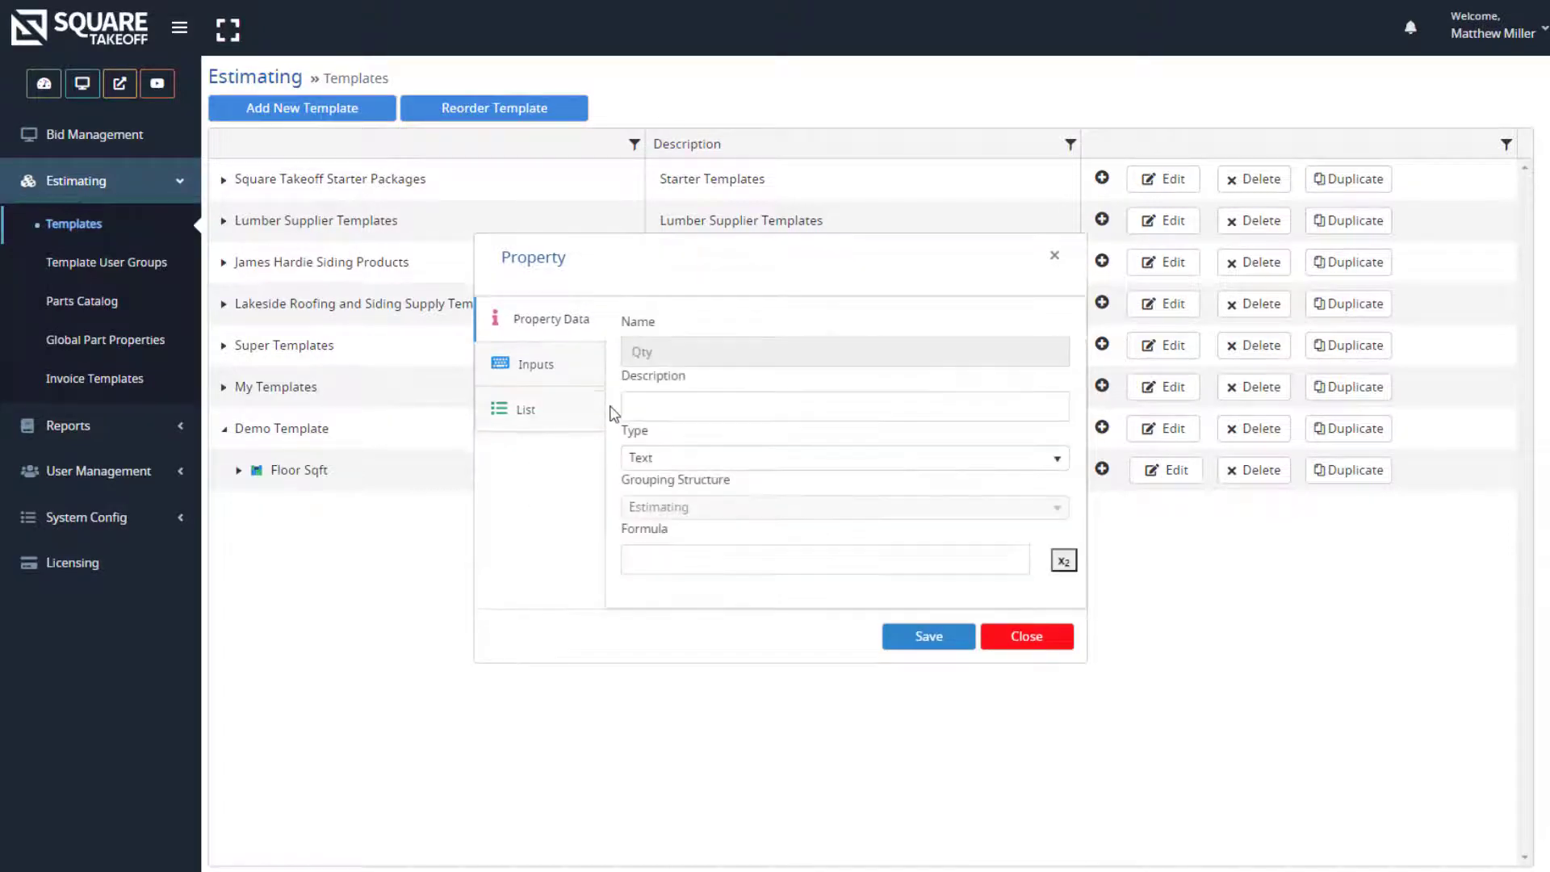
Set the Qty property's formula to [Area Value] using the Formula Writer, and save the formula
{"action": "left_click", "coordinate": [643, 557]}
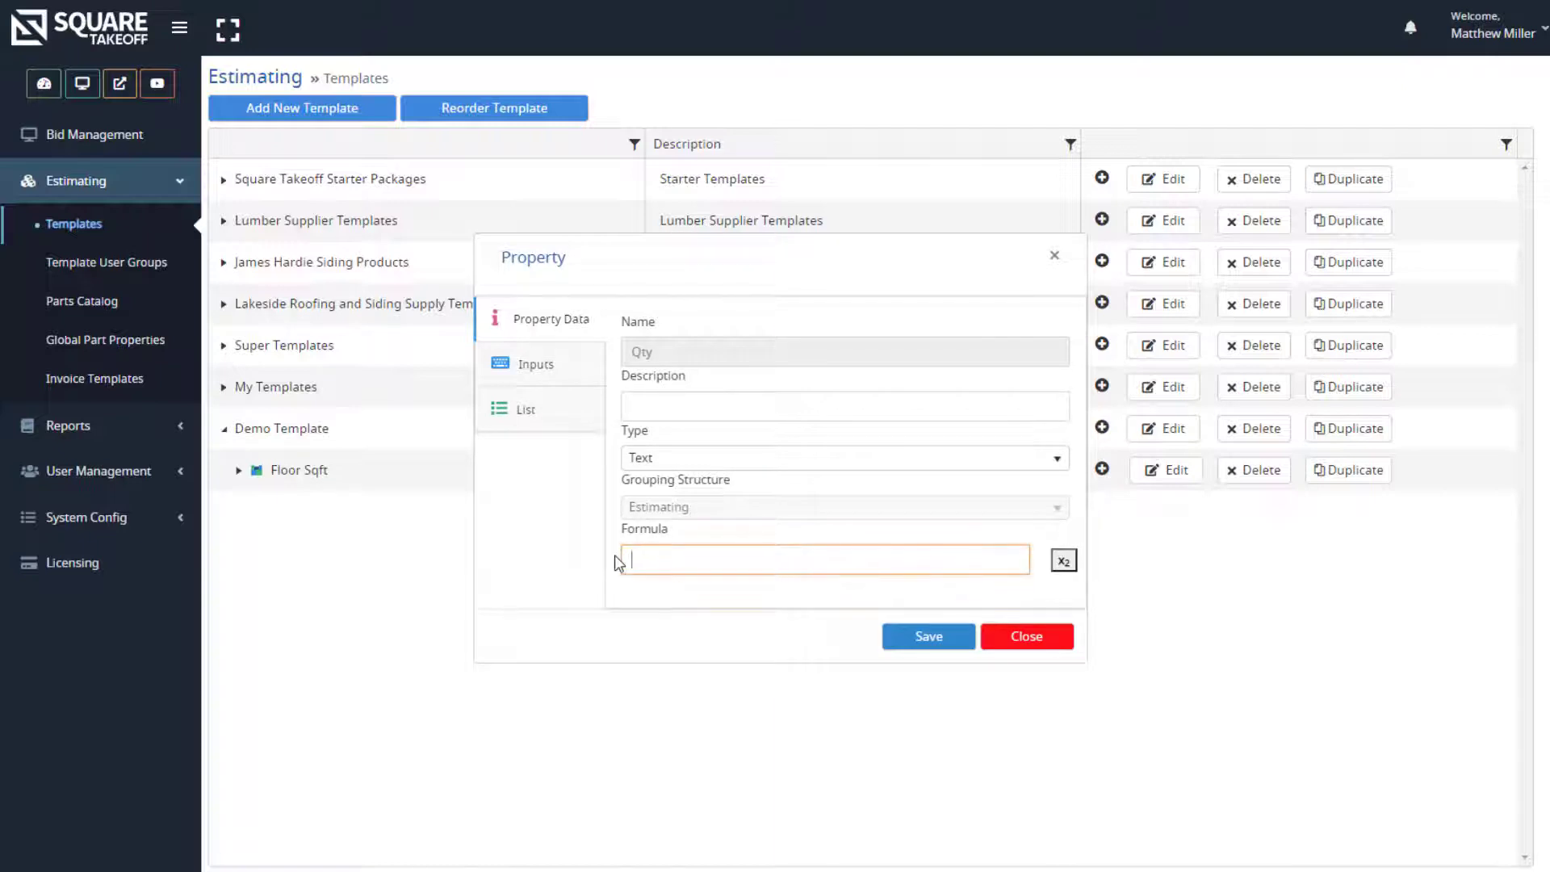
{"action": "left_click", "coordinate": [1062, 561]}
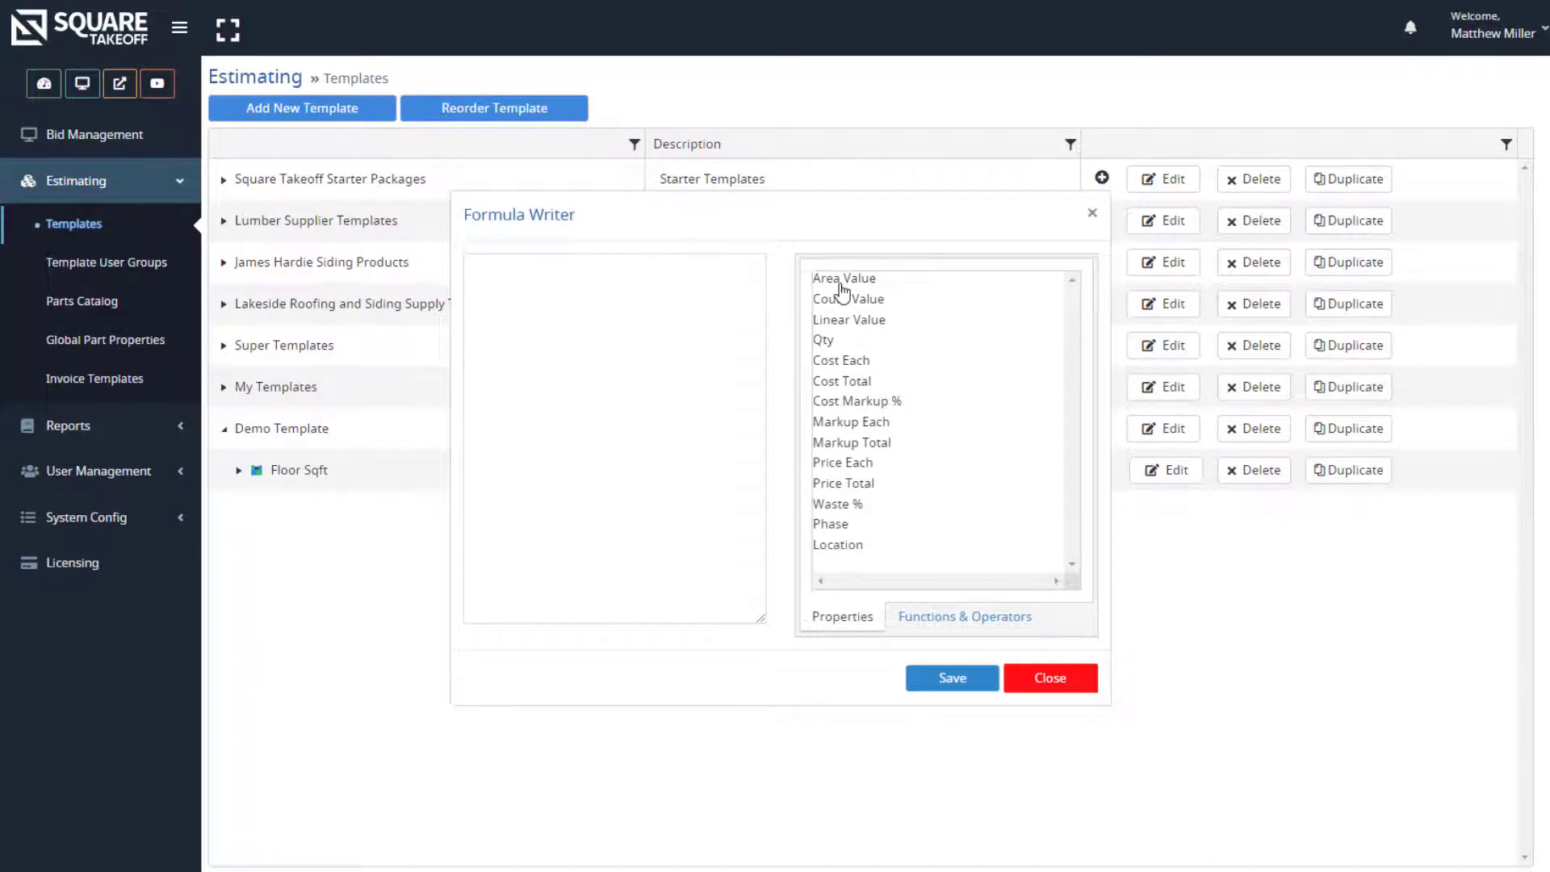
{"action": "left_click", "coordinate": [930, 624]}
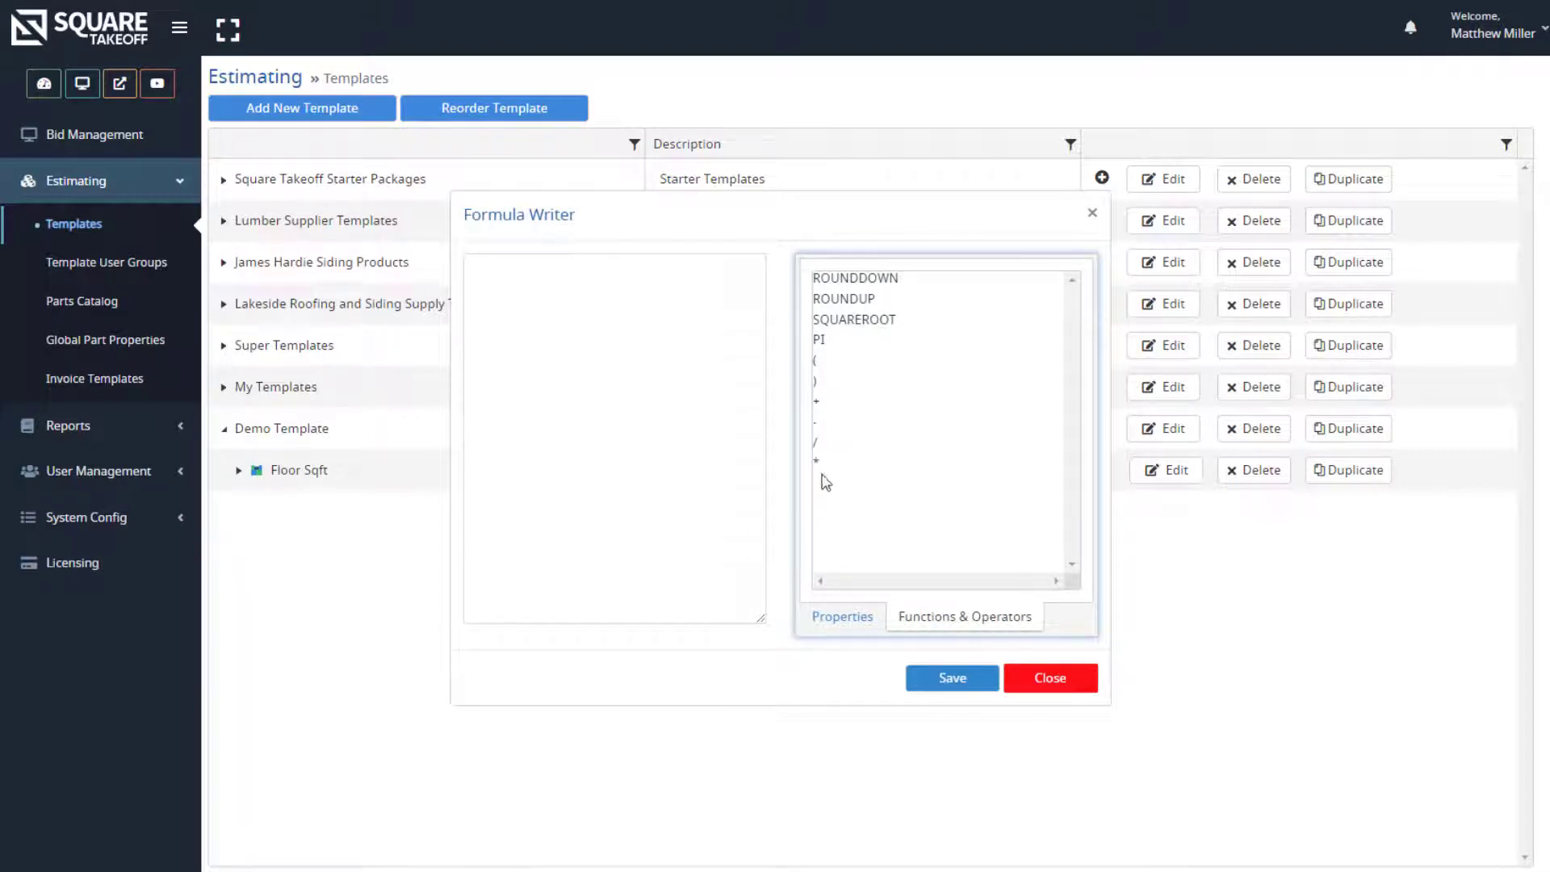
{"action": "left_click", "coordinate": [850, 619]}
{"action": "left_click", "coordinate": [595, 284]}
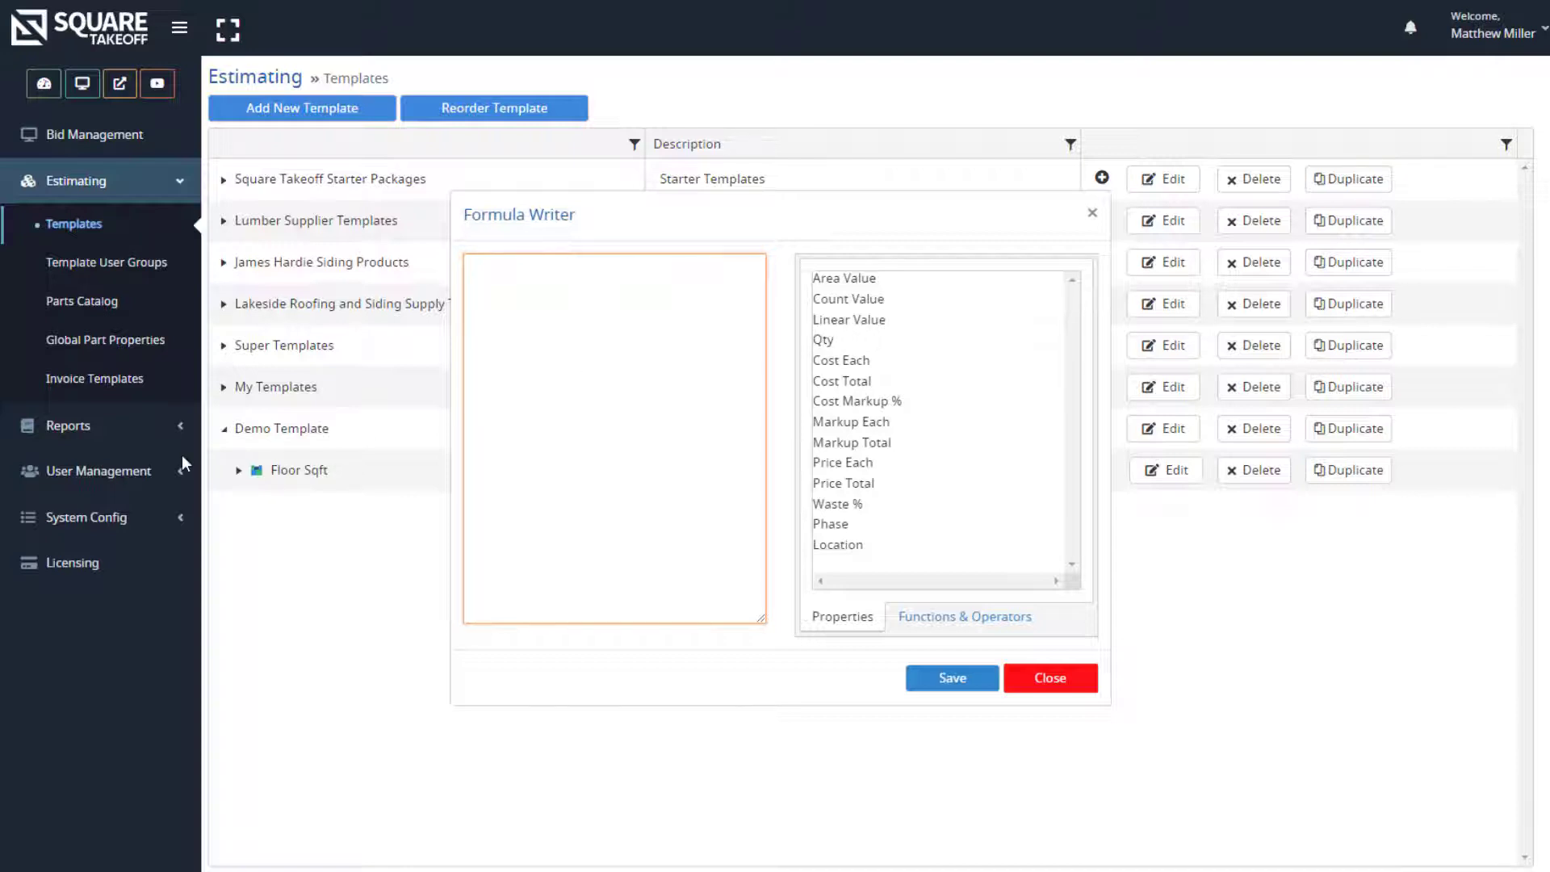
{"action": "left_click", "coordinate": [830, 282]}
{"action": "double_click", "coordinate": [836, 284]}
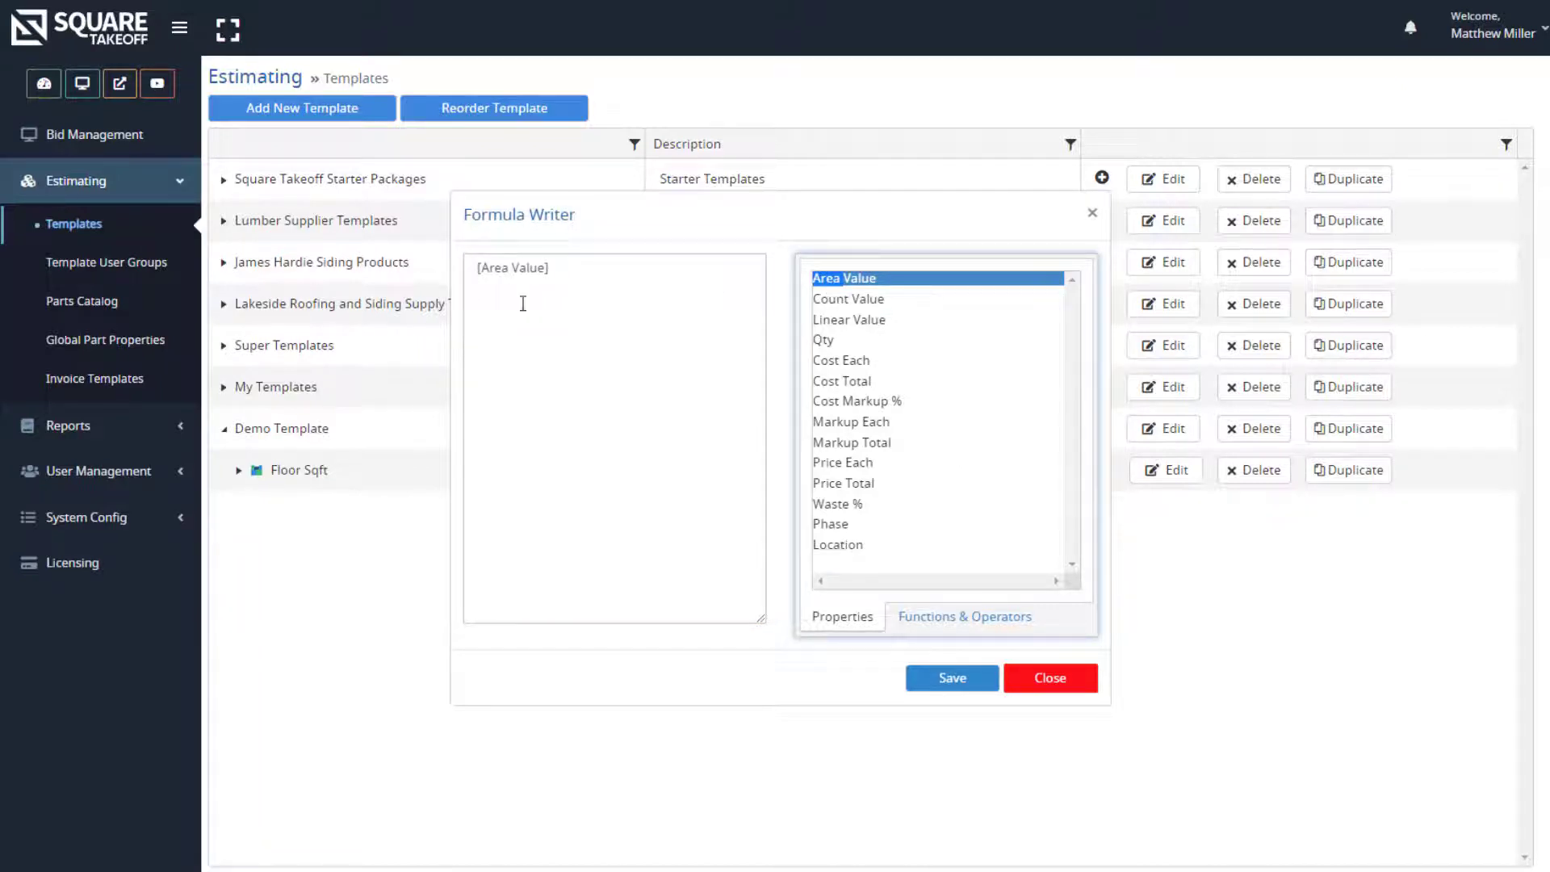
{"action": "left_click", "coordinate": [526, 289]}
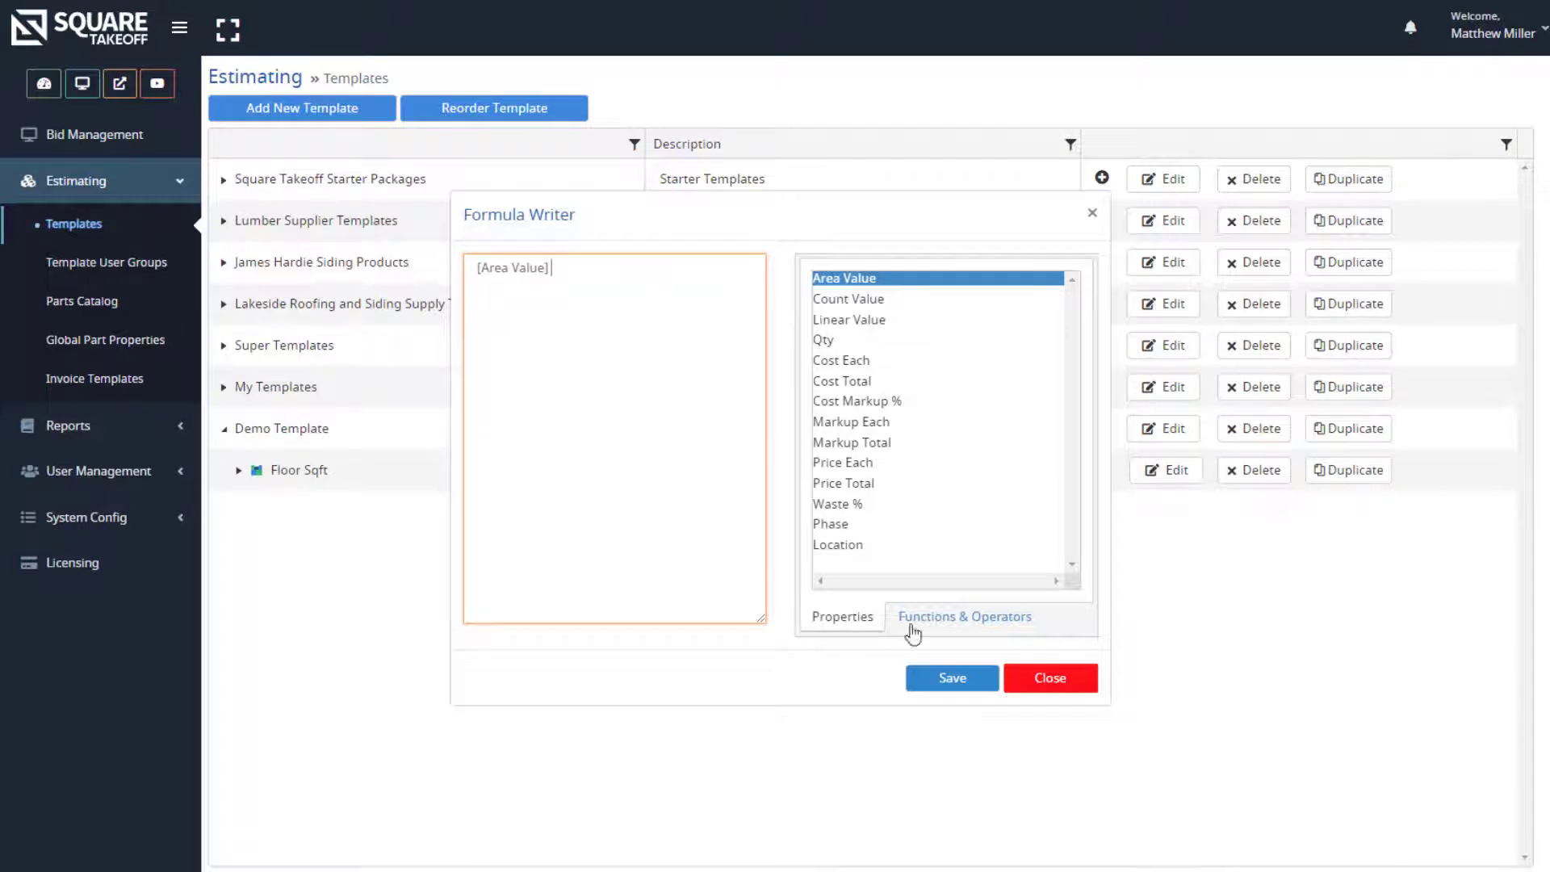
{"action": "left_click", "coordinate": [954, 686]}
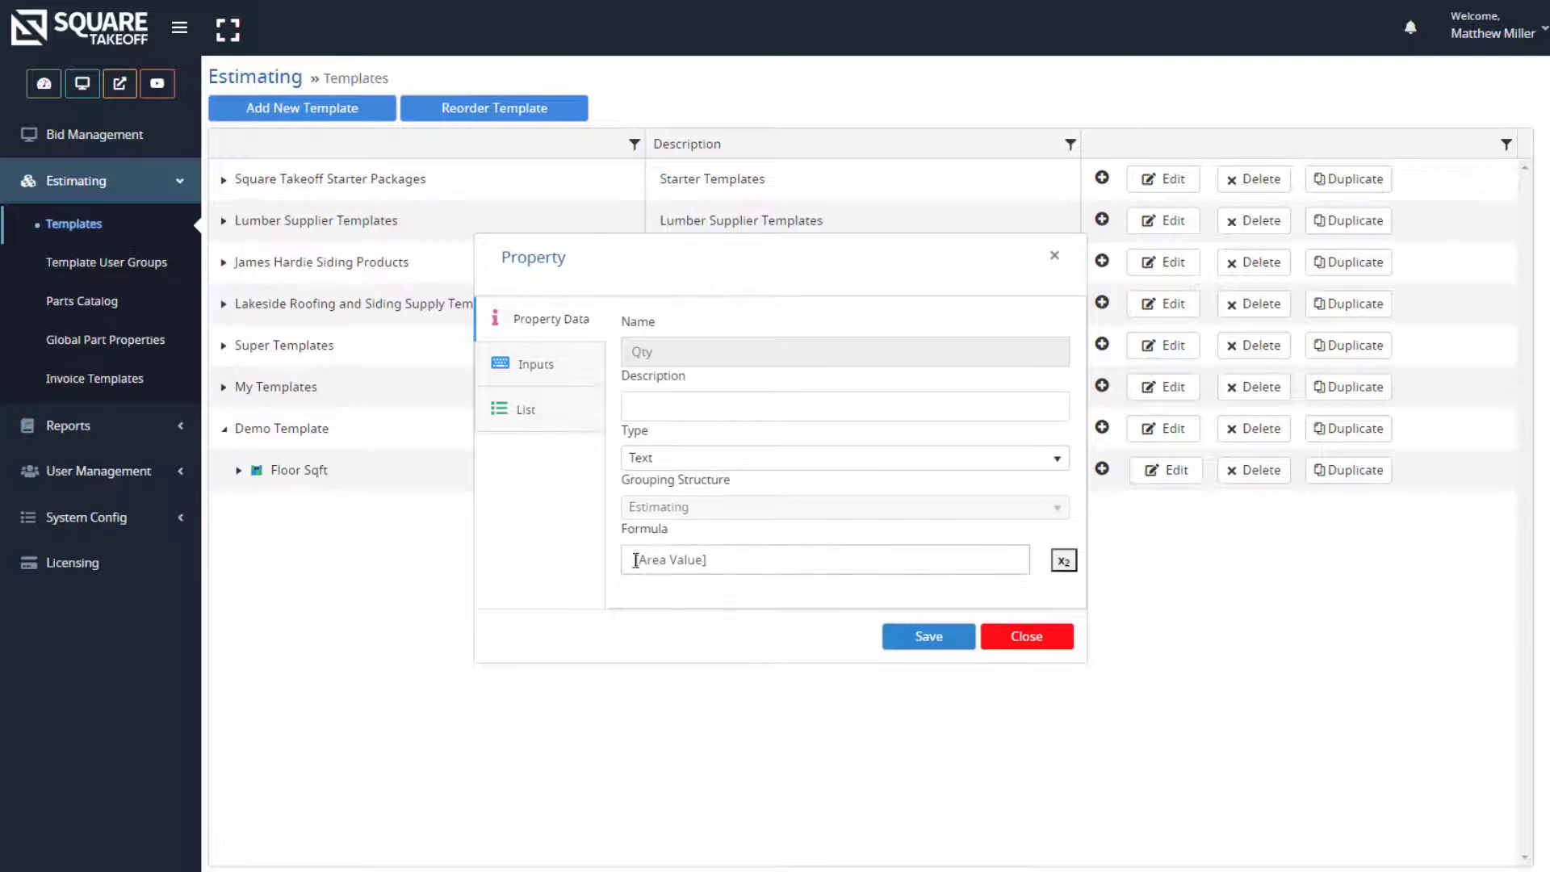
Set the Qty property's unit of measure to SQFT, save the property and close the part
{"action": "left_click", "coordinate": [534, 368]}
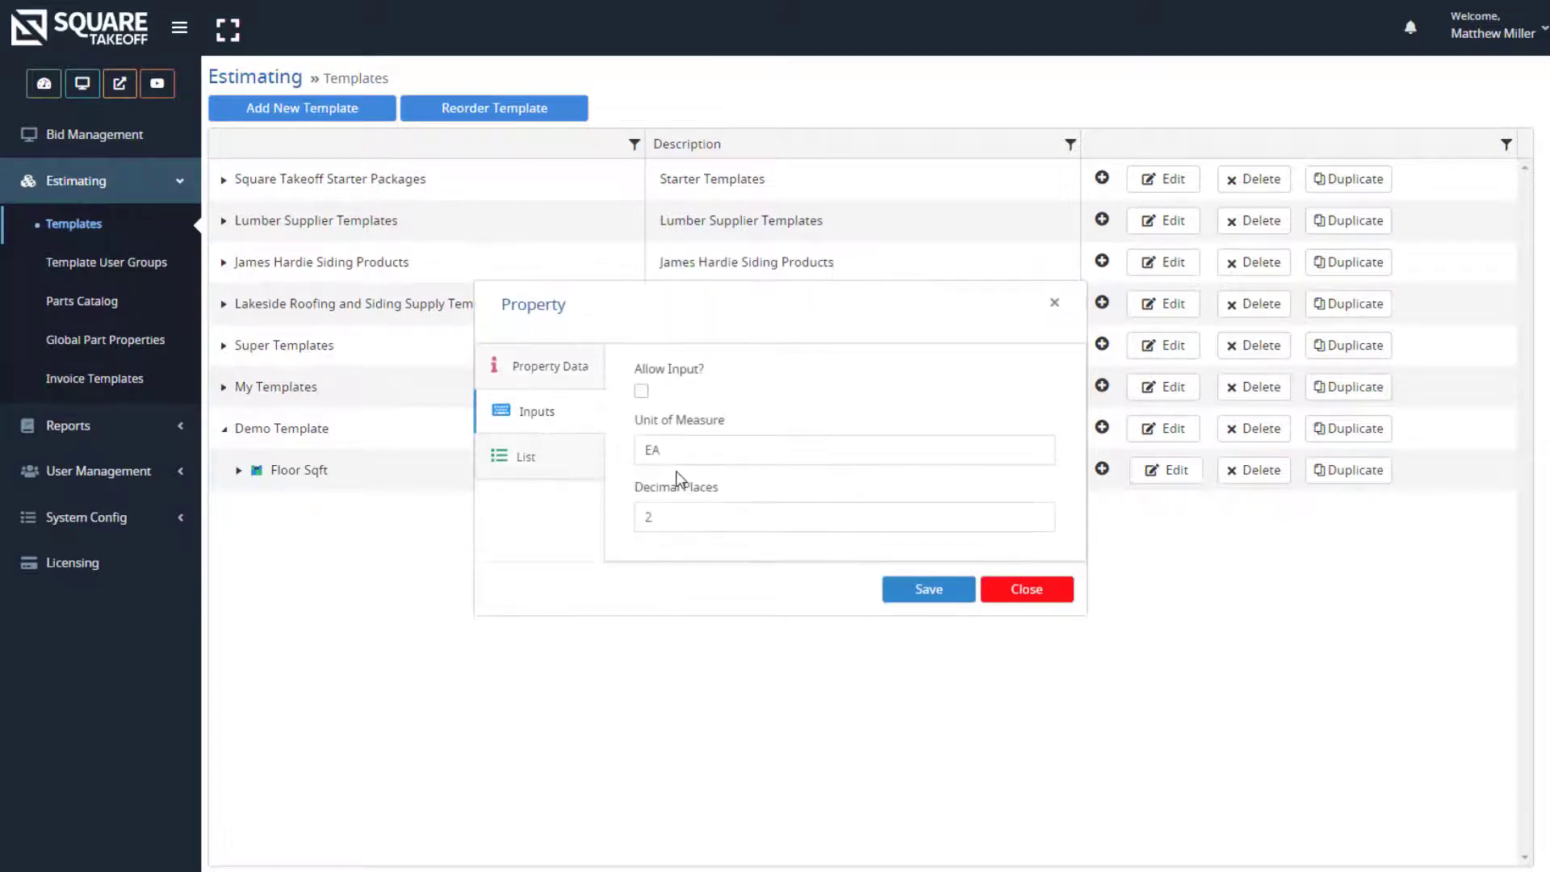
{"action": "left_click_drag", "start_coordinate": [709, 449], "coordinate": [578, 444]}
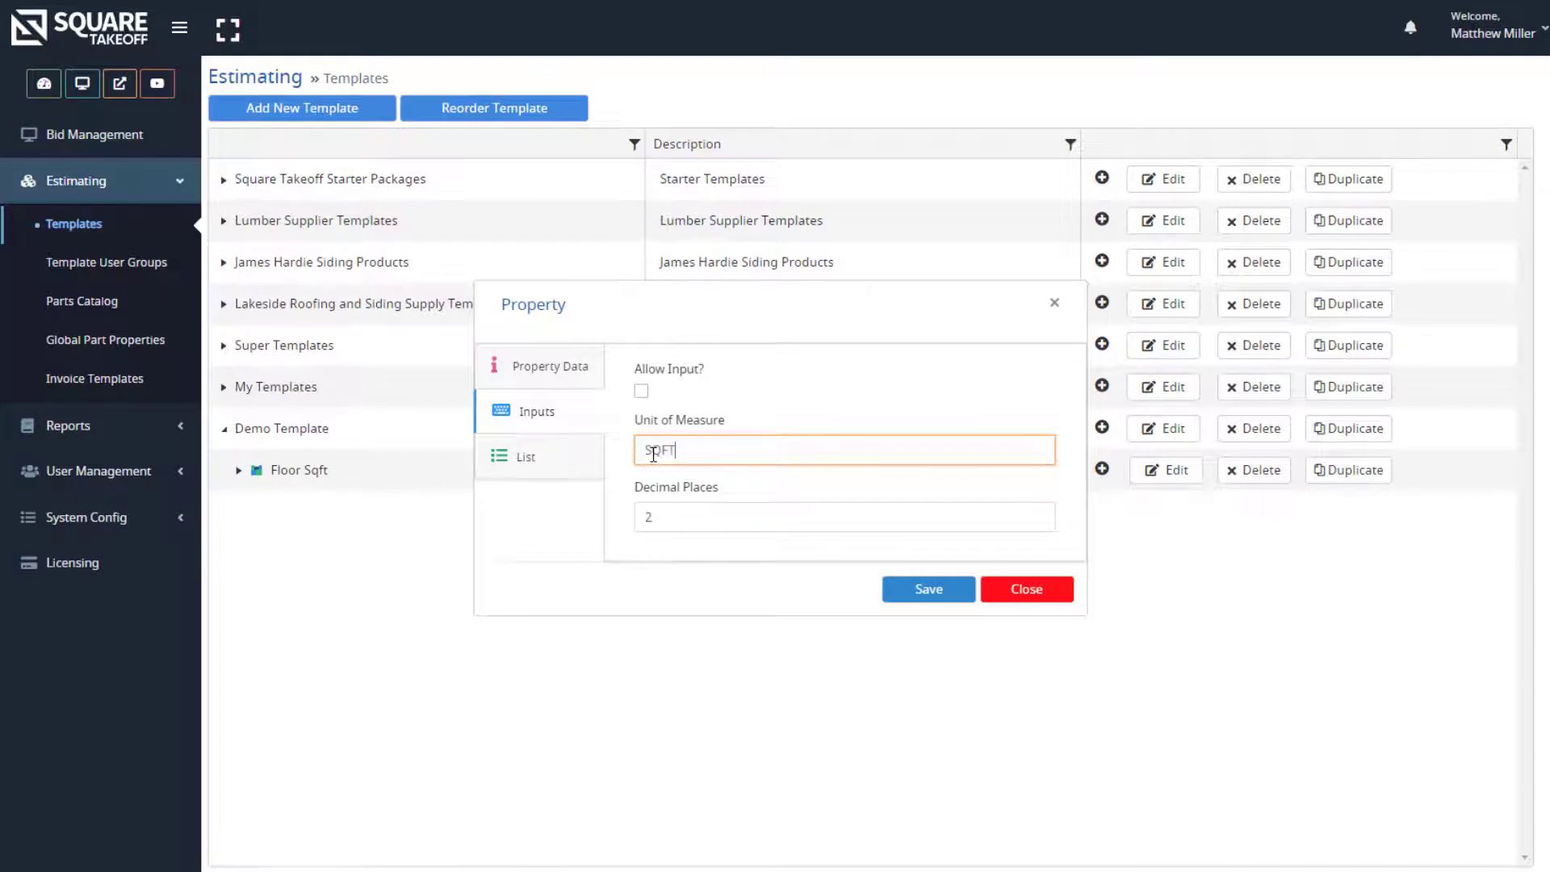
{"action": "left_click", "coordinate": [922, 592]}
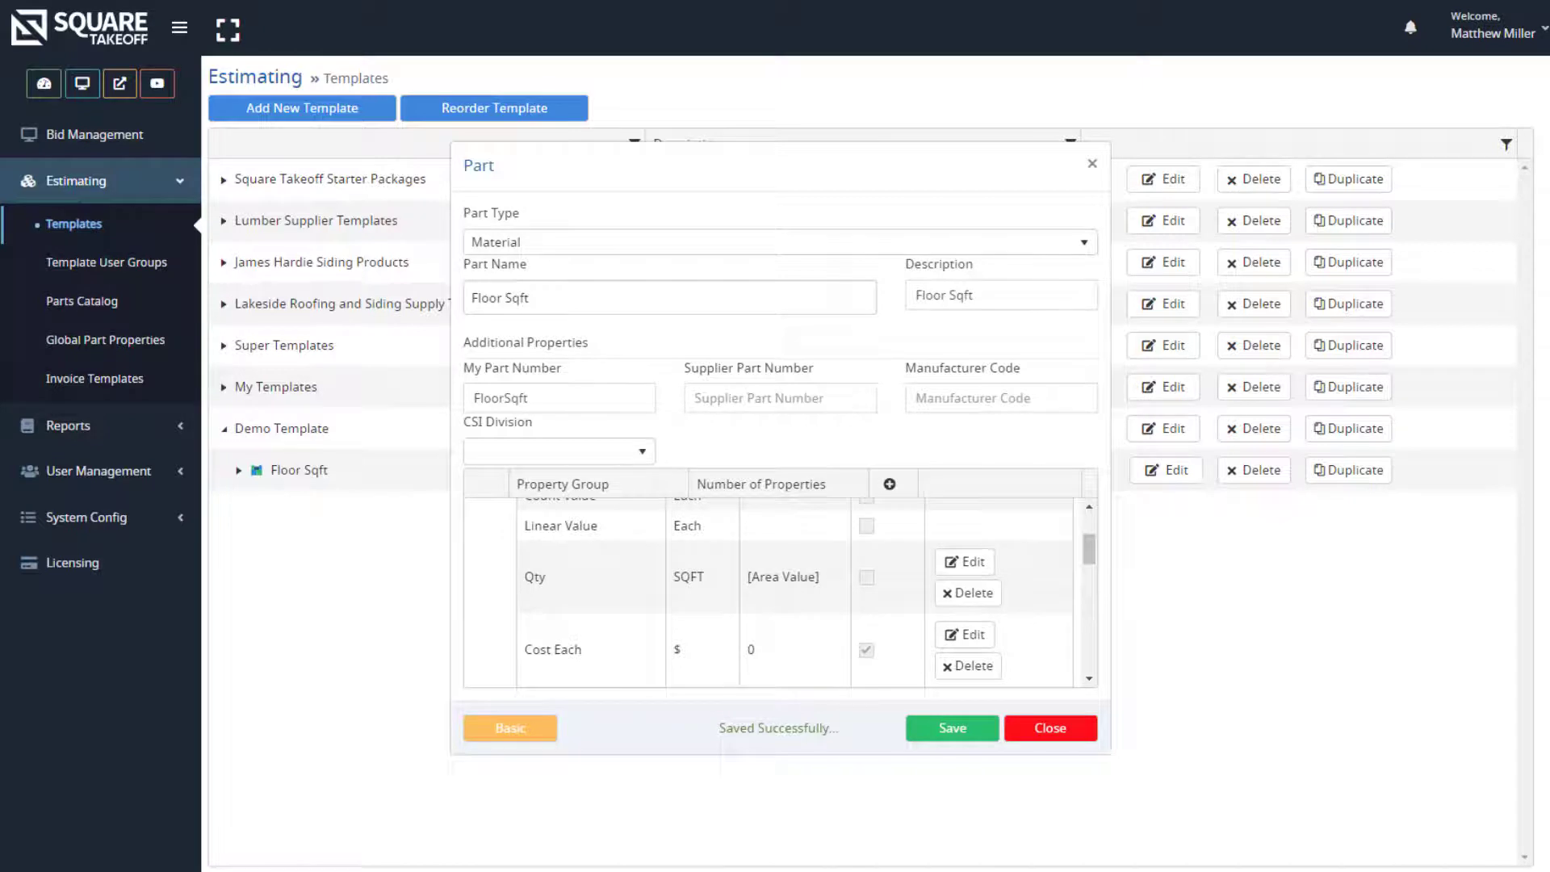
{"action": "left_click", "coordinate": [1054, 738]}
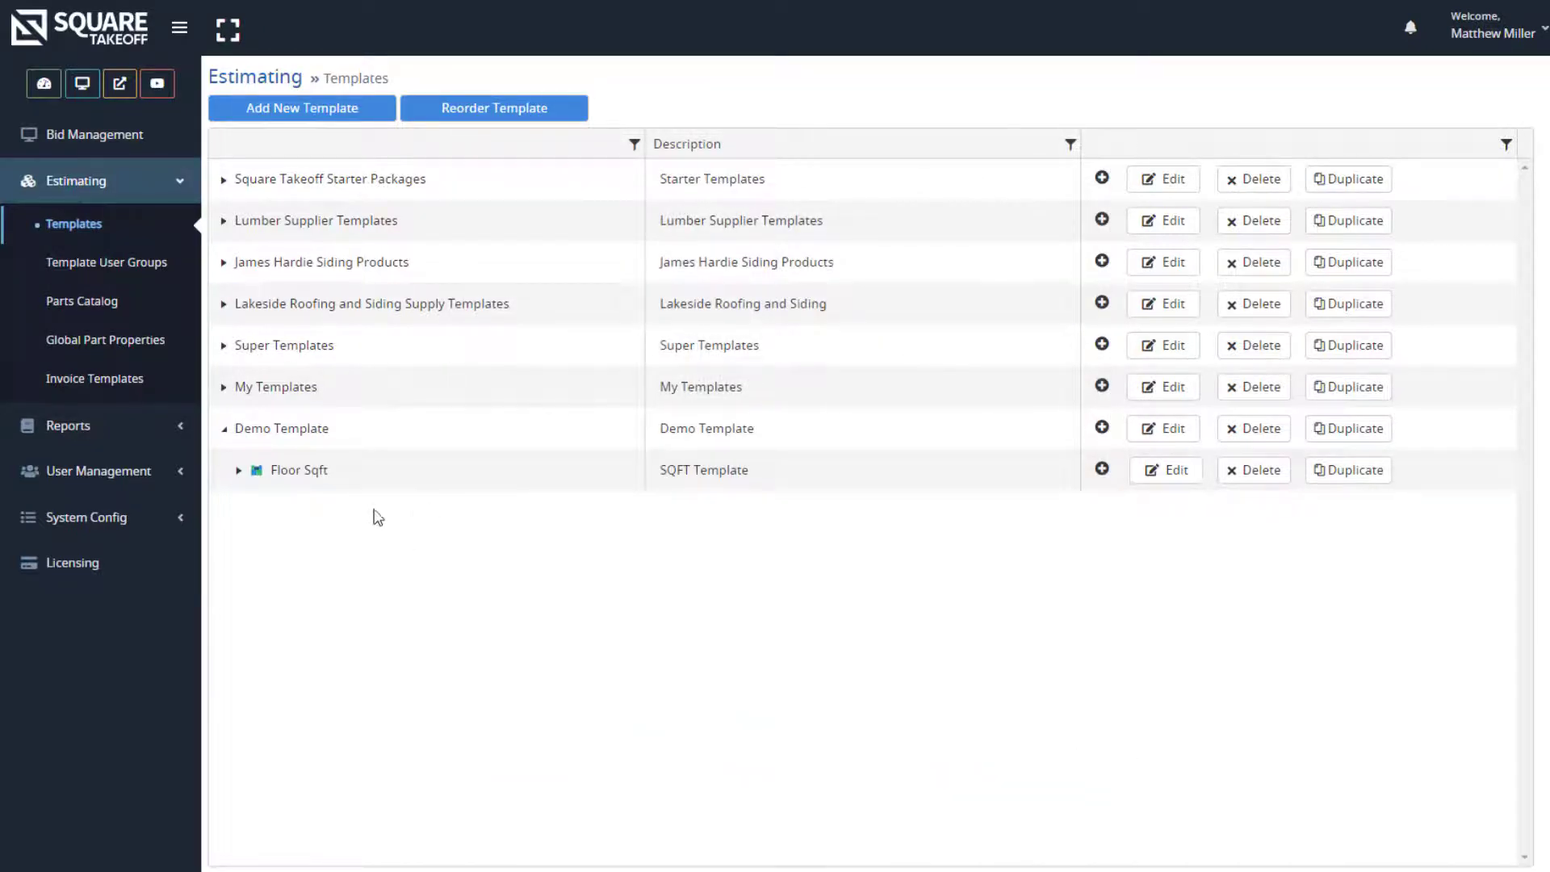
Duplicate the Floor Sqft assembly in the Demo Template and name the copy Roof Sqft
{"action": "left_click", "coordinate": [238, 471]}
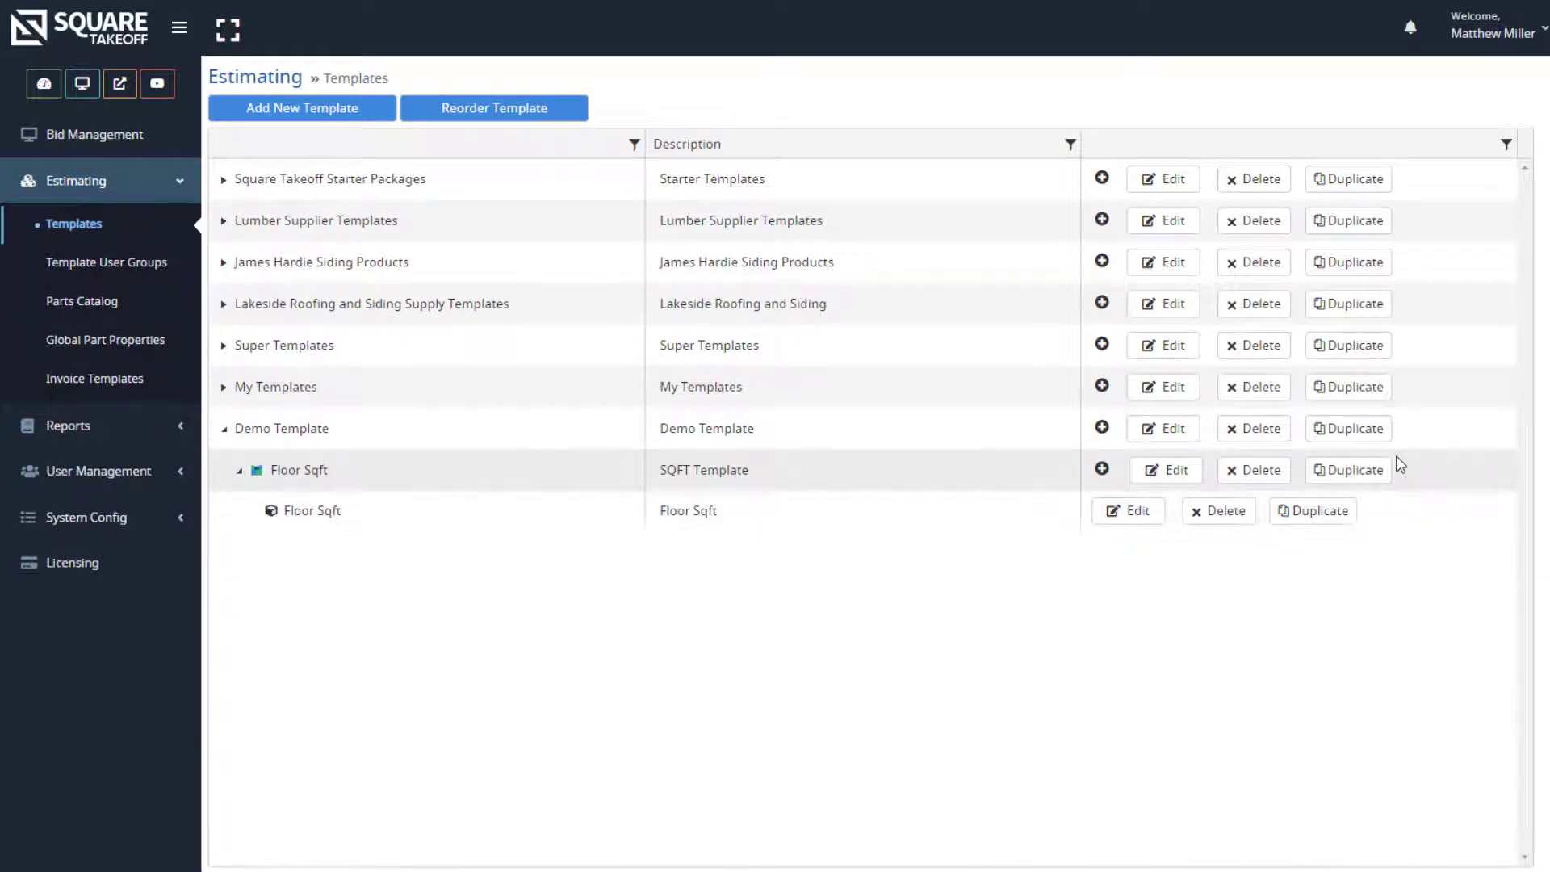
{"action": "left_click", "coordinate": [1356, 476]}
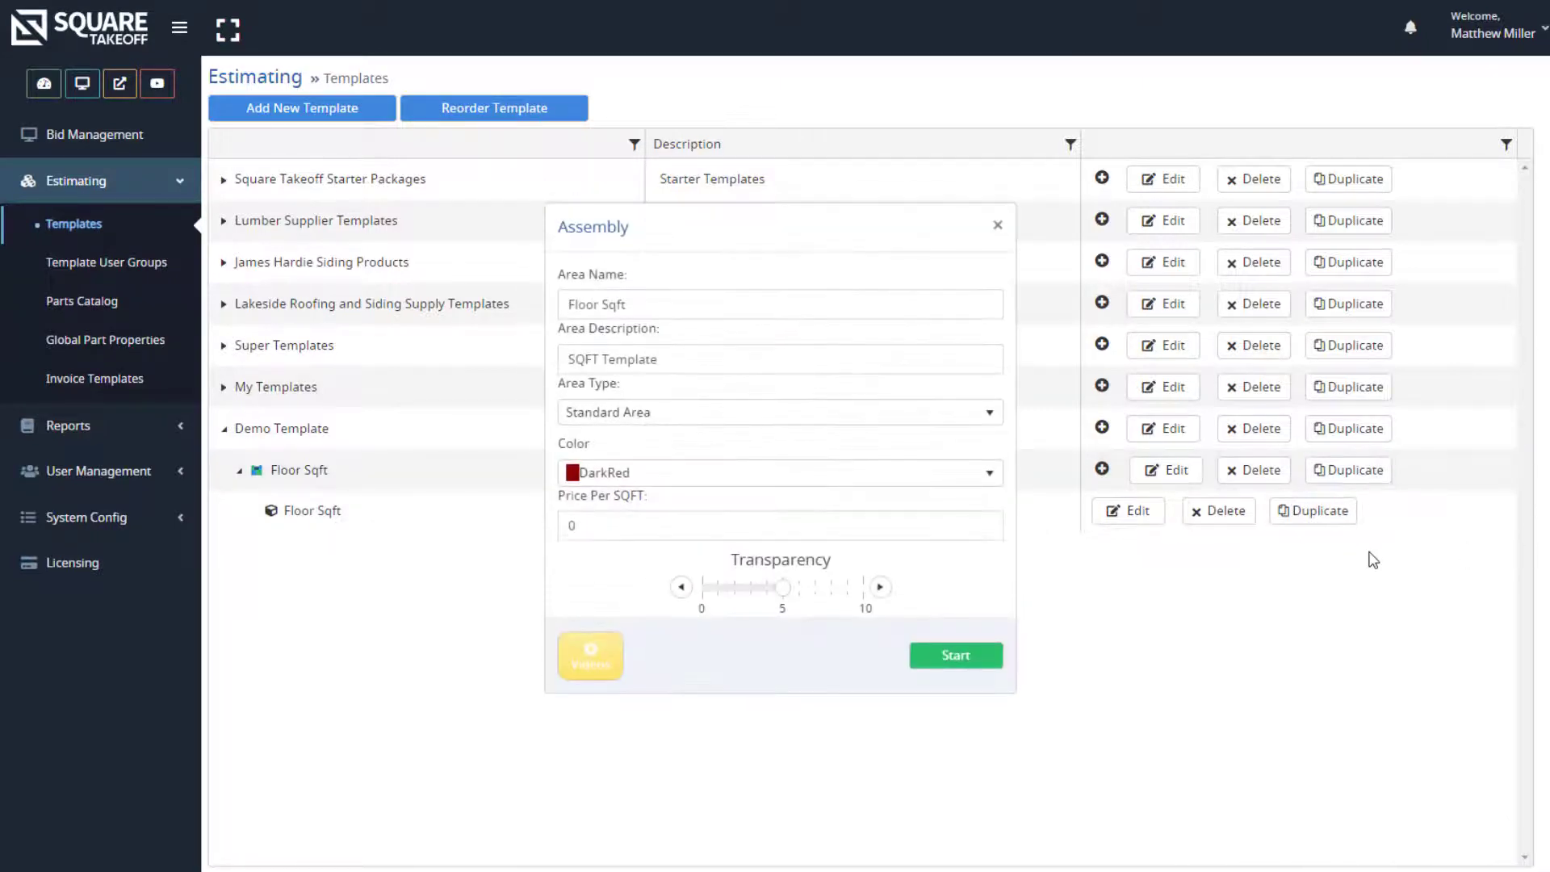
{"action": "left_click_drag", "start_coordinate": [600, 307], "coordinate": [572, 308]}
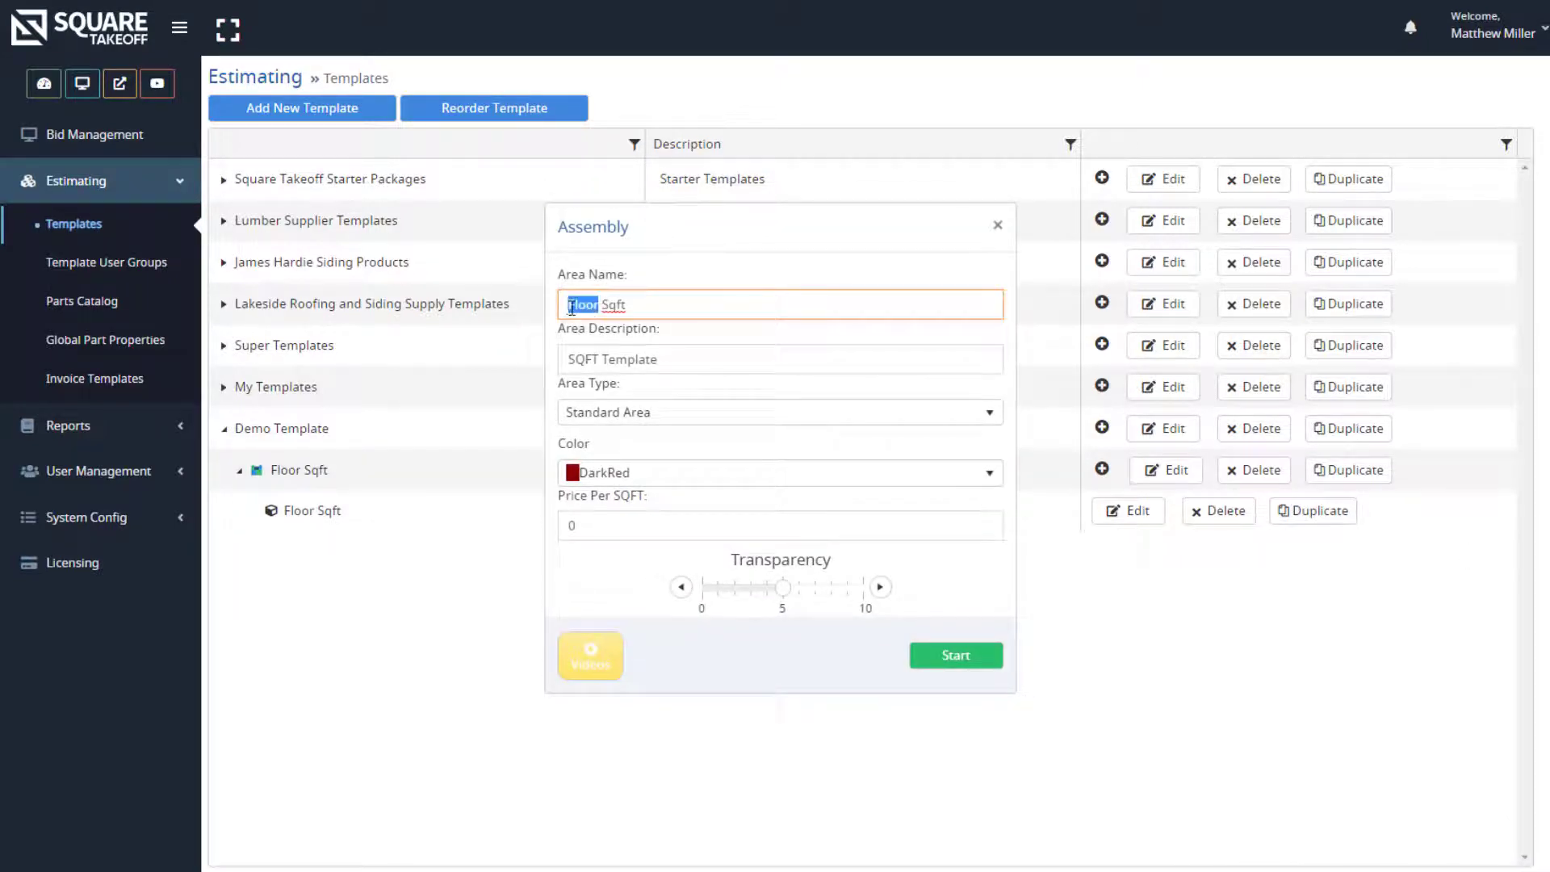
{"action": "type", "text": "Roof"}
Make the duplicated assembly a Roof Area with a 6/12 pitch and create it
{"action": "left_click", "coordinate": [643, 415]}
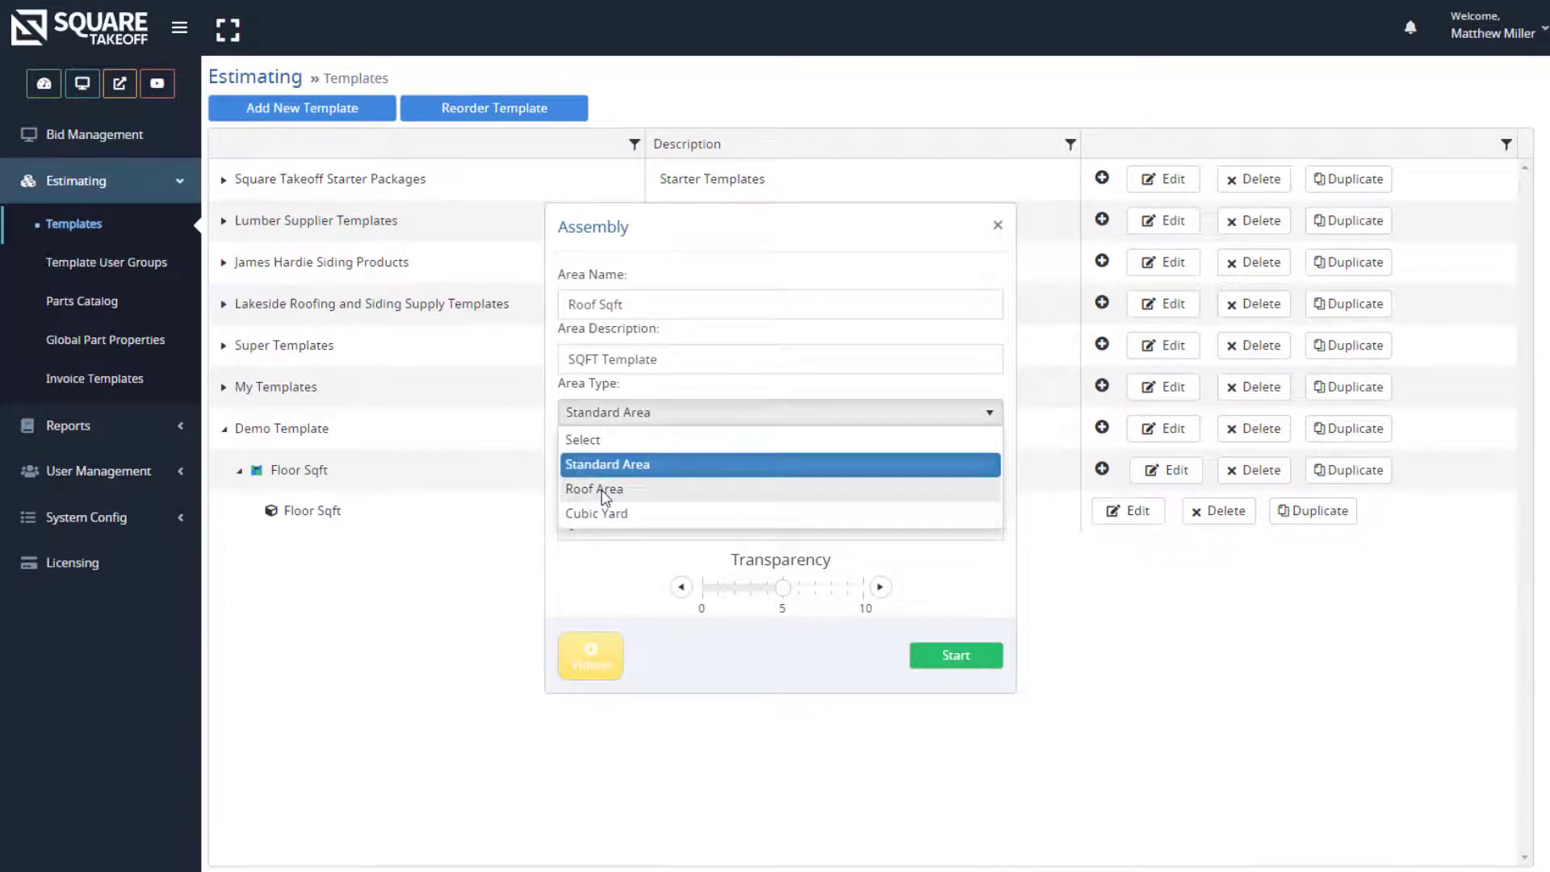
{"action": "left_click", "coordinate": [604, 489]}
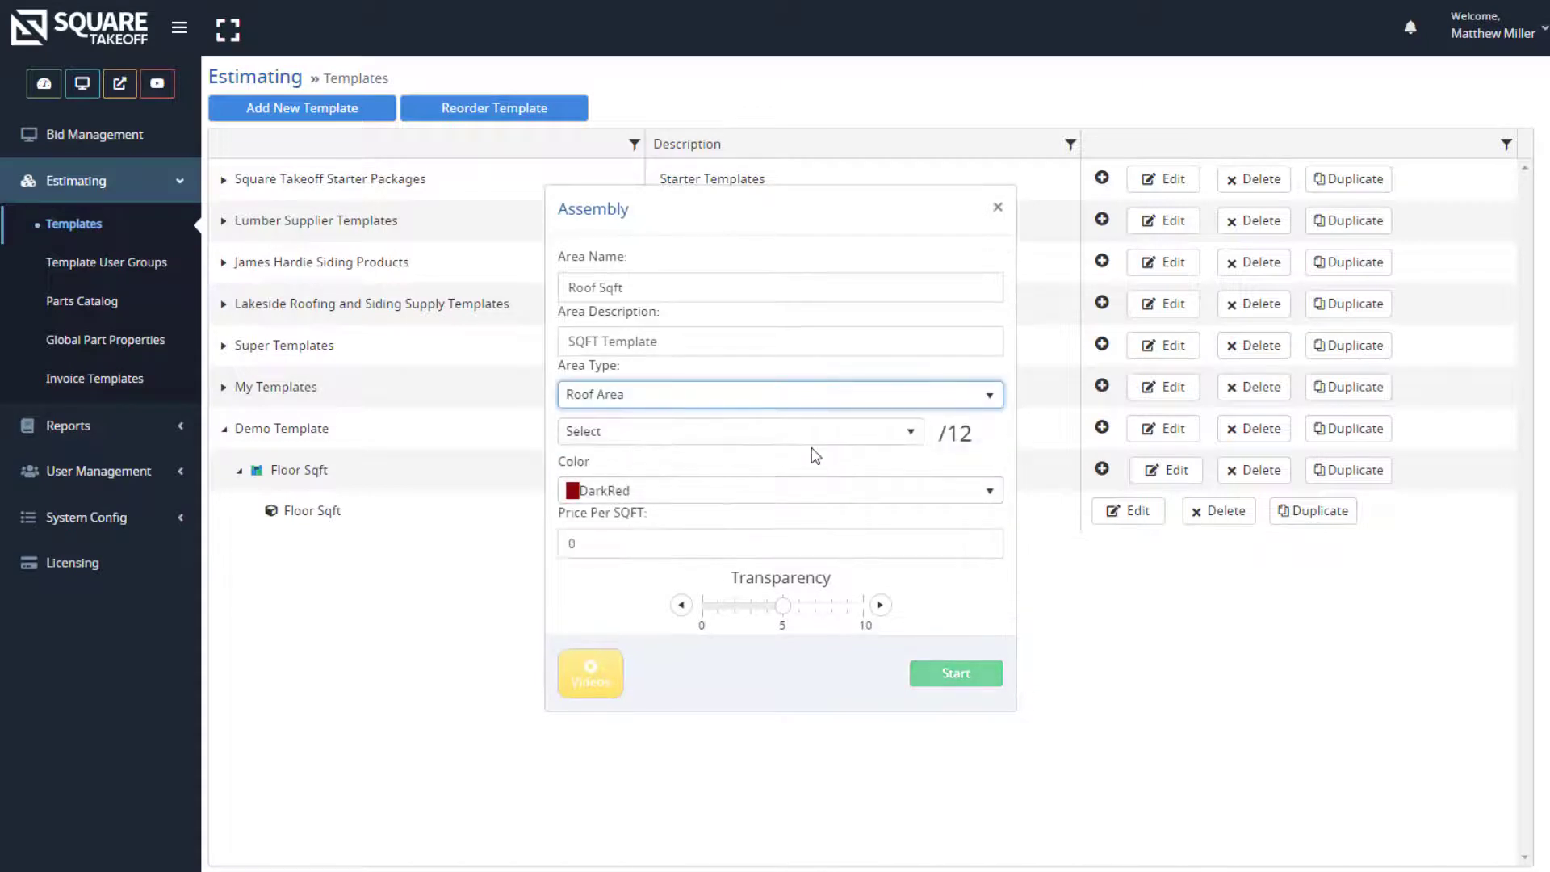
{"action": "left_click", "coordinate": [850, 436]}
{"action": "scroll", "coordinate": [654, 546], "scroll_direction": "down", "scroll_amount": 4}
{"action": "left_click", "coordinate": [590, 574]}
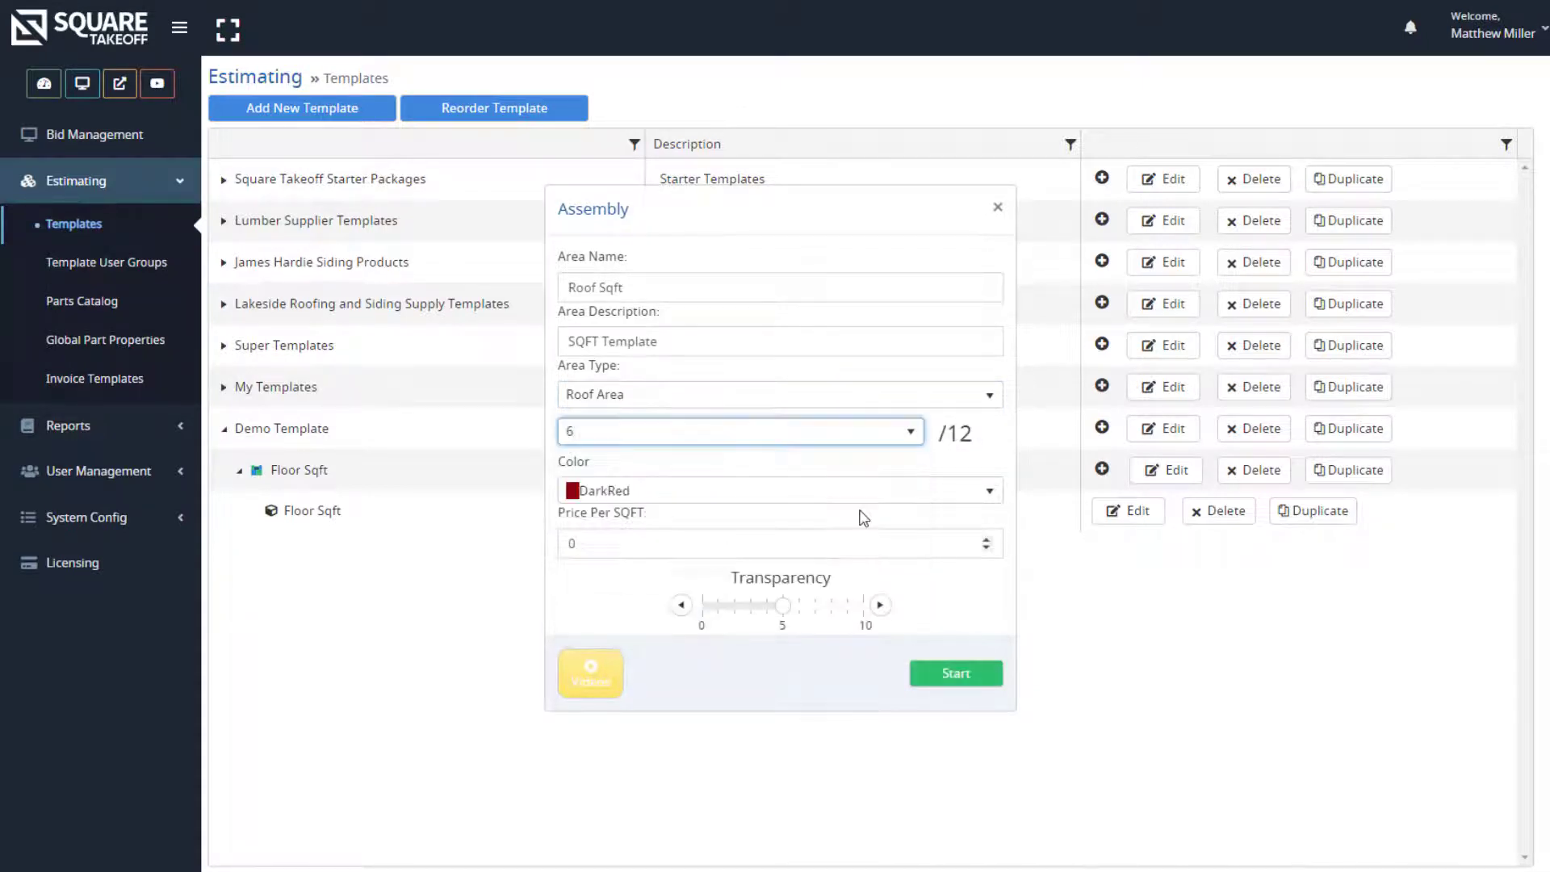
{"action": "left_click", "coordinate": [953, 680]}
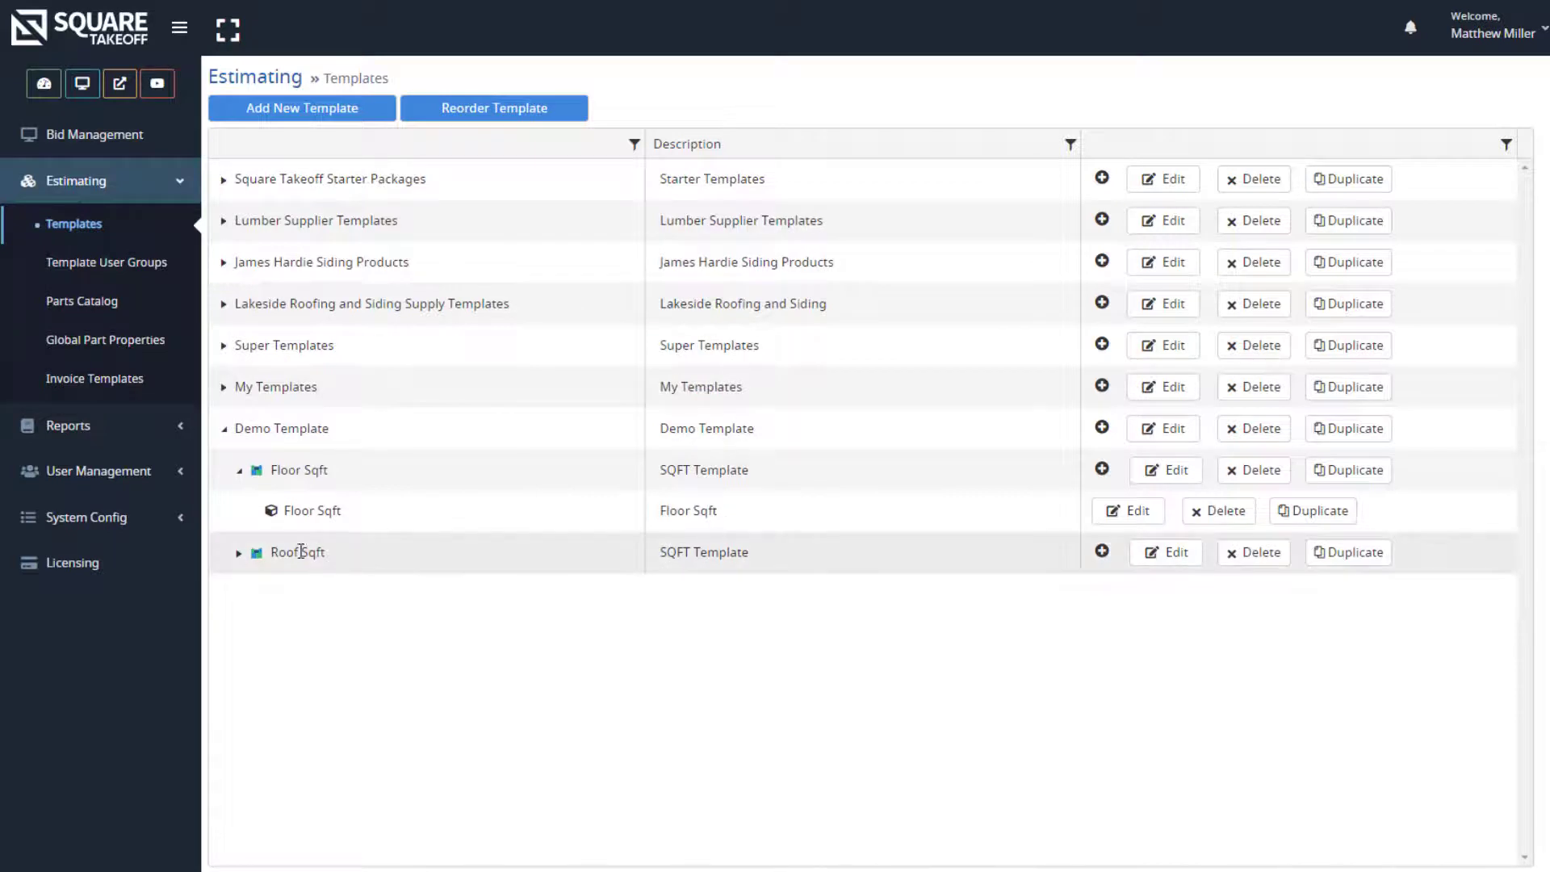
Change the name and description of the part inside the Roof Sqft assembly to Roof Sqft
{"action": "left_click", "coordinate": [238, 554]}
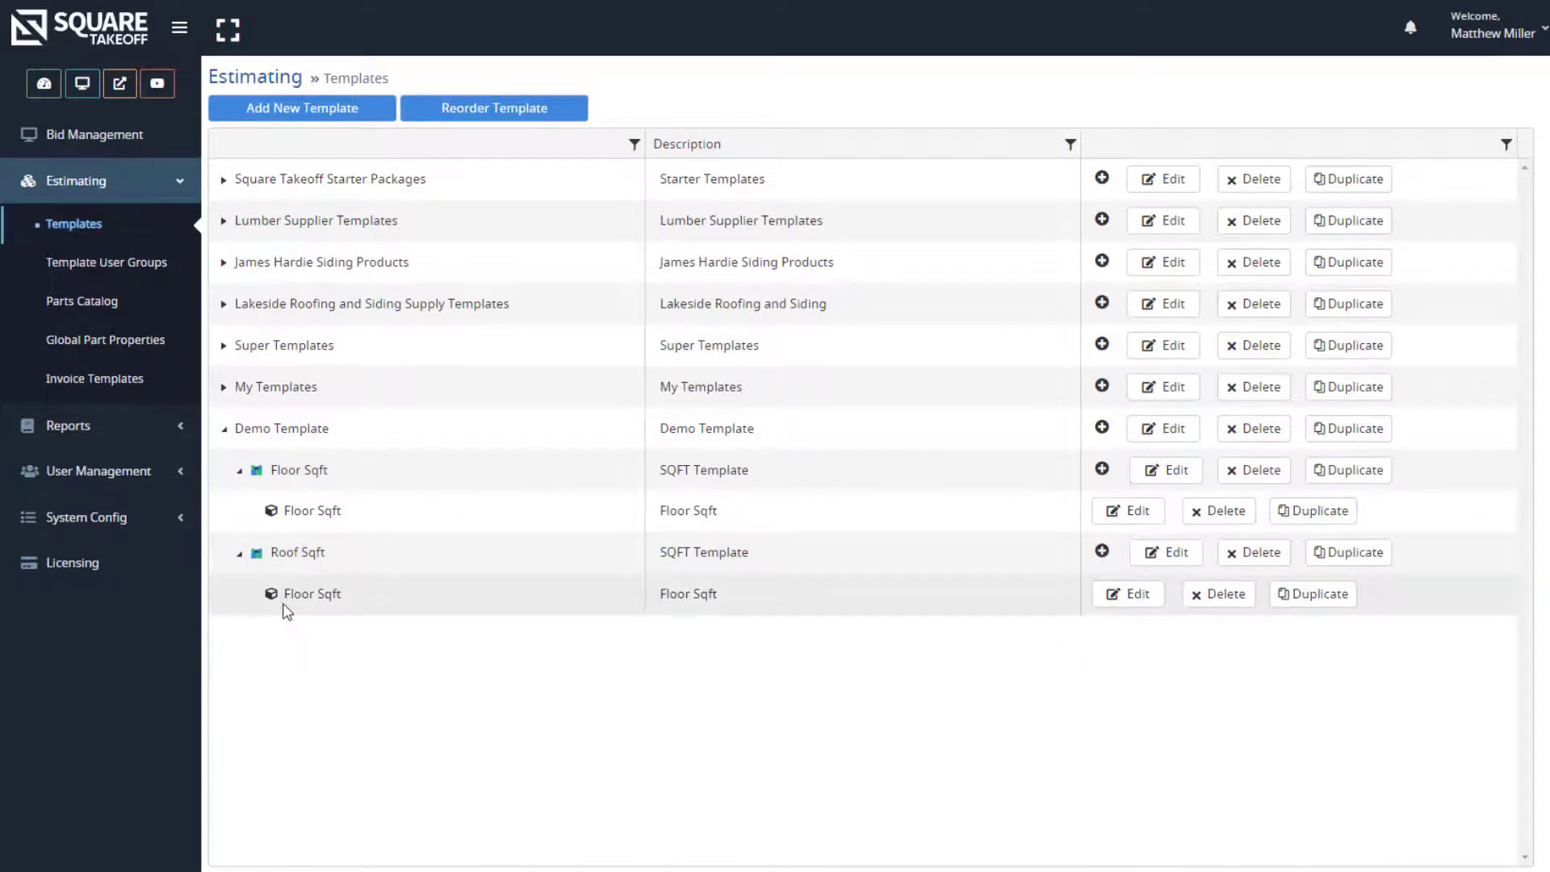
{"action": "left_click", "coordinate": [1131, 599]}
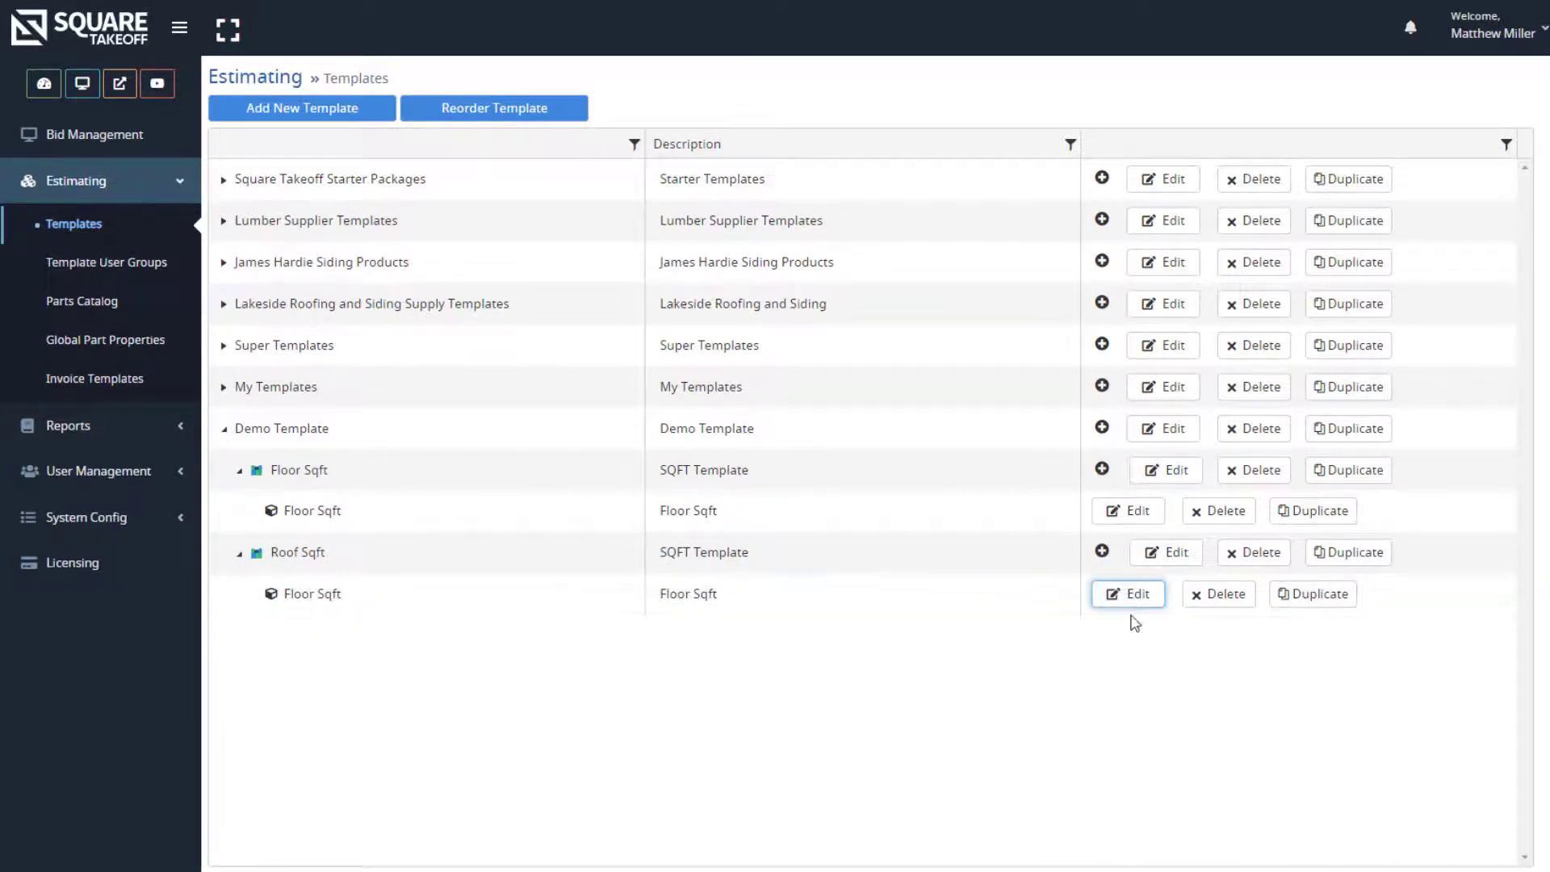
{"action": "left_click", "coordinate": [502, 490]}
{"action": "double_click", "coordinate": [503, 485]}
{"action": "type", "text": "Roof Sqft"}
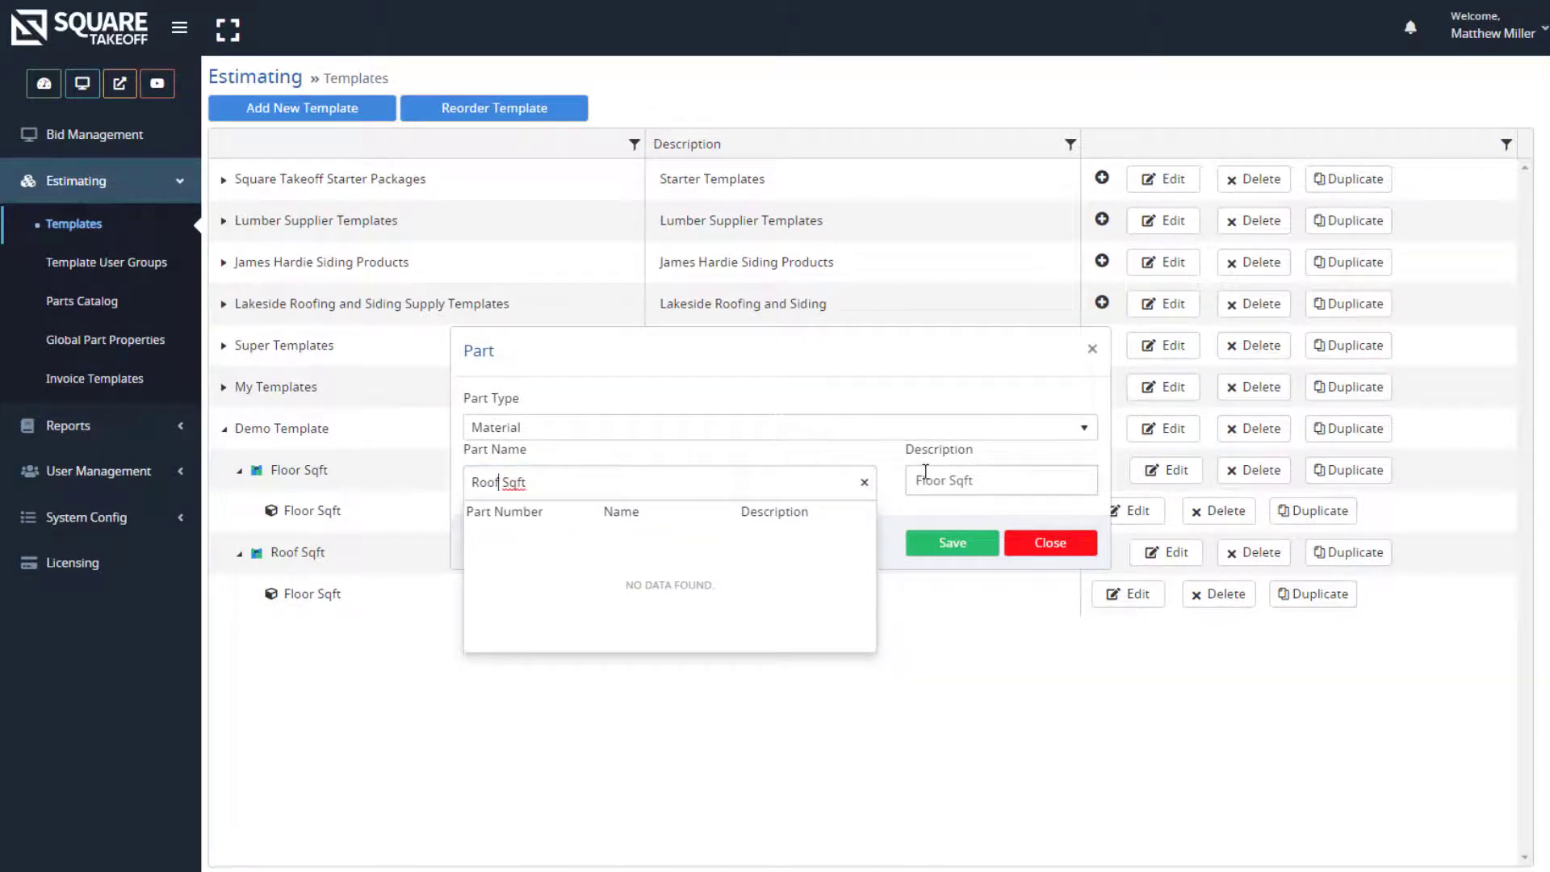
{"action": "left_click_drag", "start_coordinate": [949, 483], "coordinate": [912, 488]}
{"action": "type", "text": "R"}
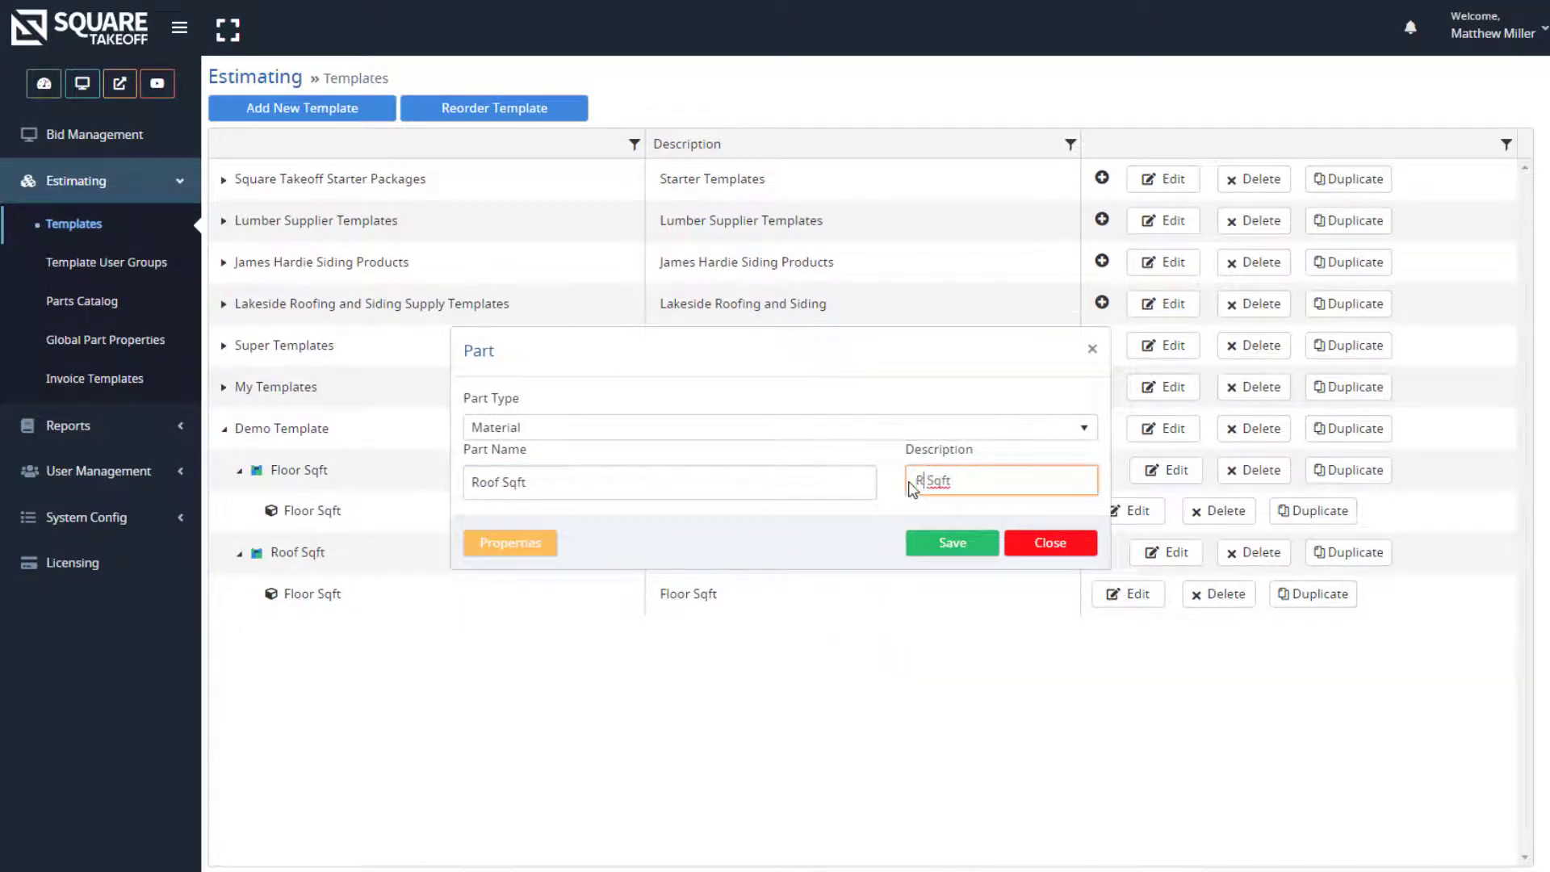
{"action": "type", "text": "oof"}
Change the part's My Part Number to RoofSqft, save the part and close it
{"action": "left_click", "coordinate": [511, 542]}
{"action": "left_click_drag", "start_coordinate": [505, 398], "coordinate": [476, 398]}
{"action": "type", "text": "Roo"}
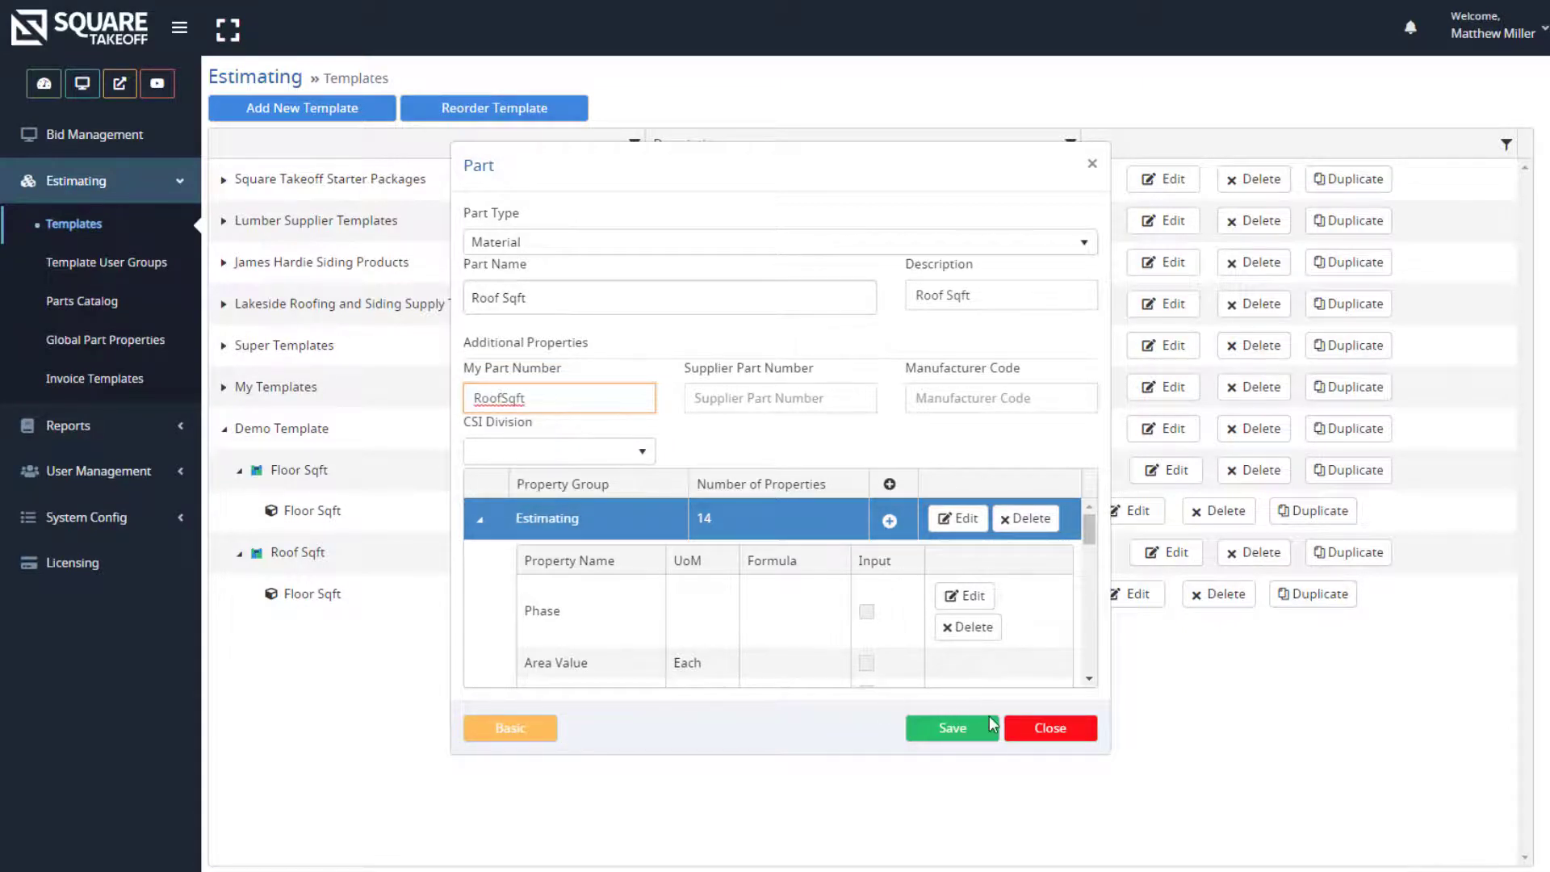
{"action": "left_click", "coordinate": [930, 730]}
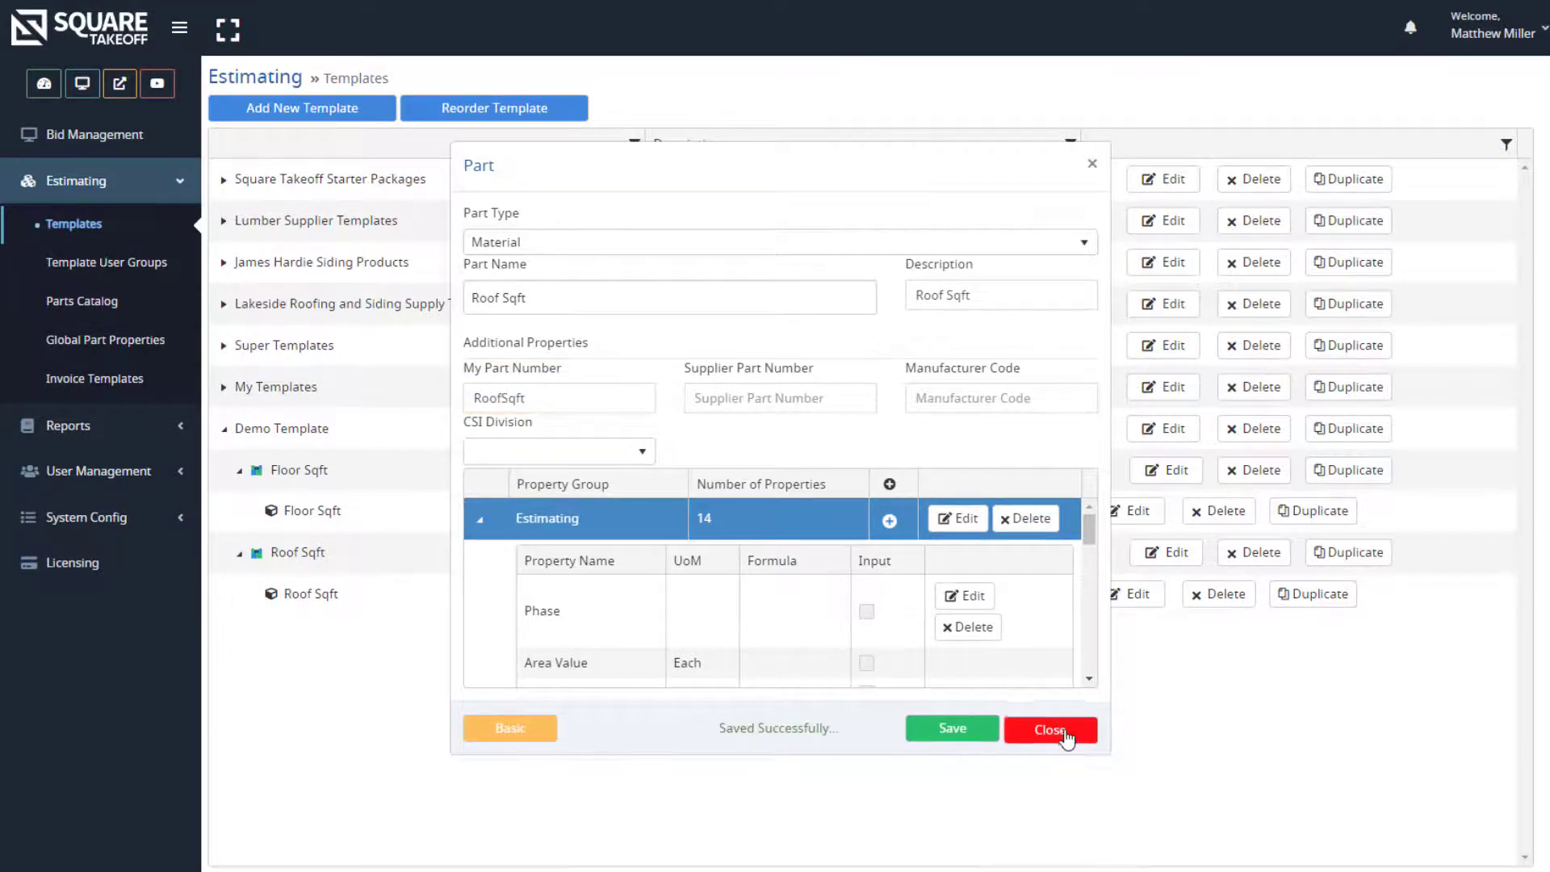
{"action": "left_click", "coordinate": [1058, 731]}
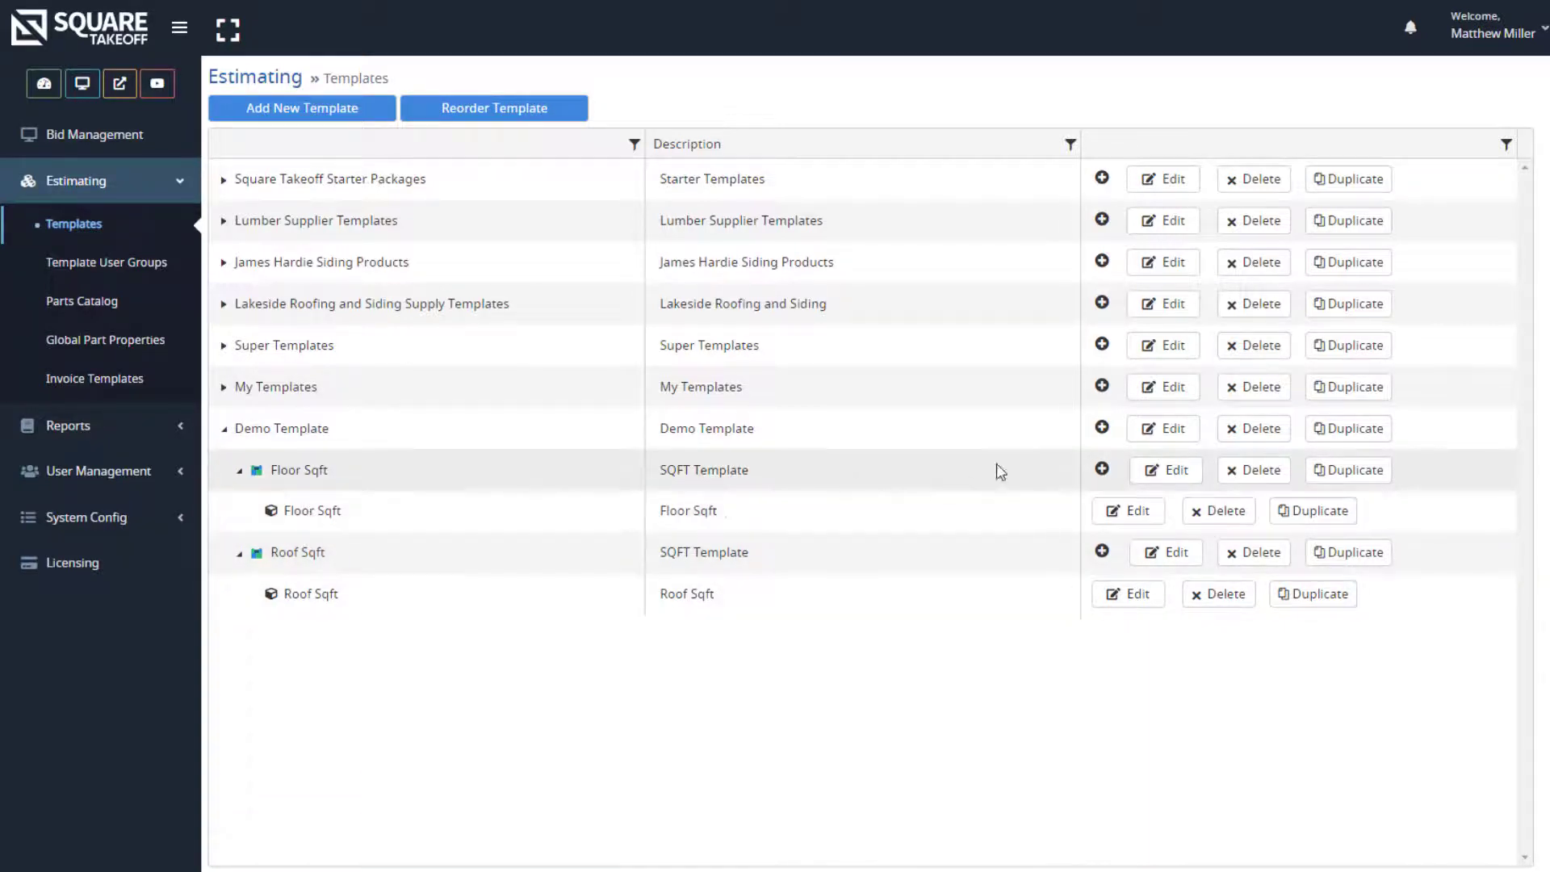
Start a new area assembly in the Demo Template with Roof Sheathing as both its name and description
{"action": "left_click", "coordinate": [1103, 429]}
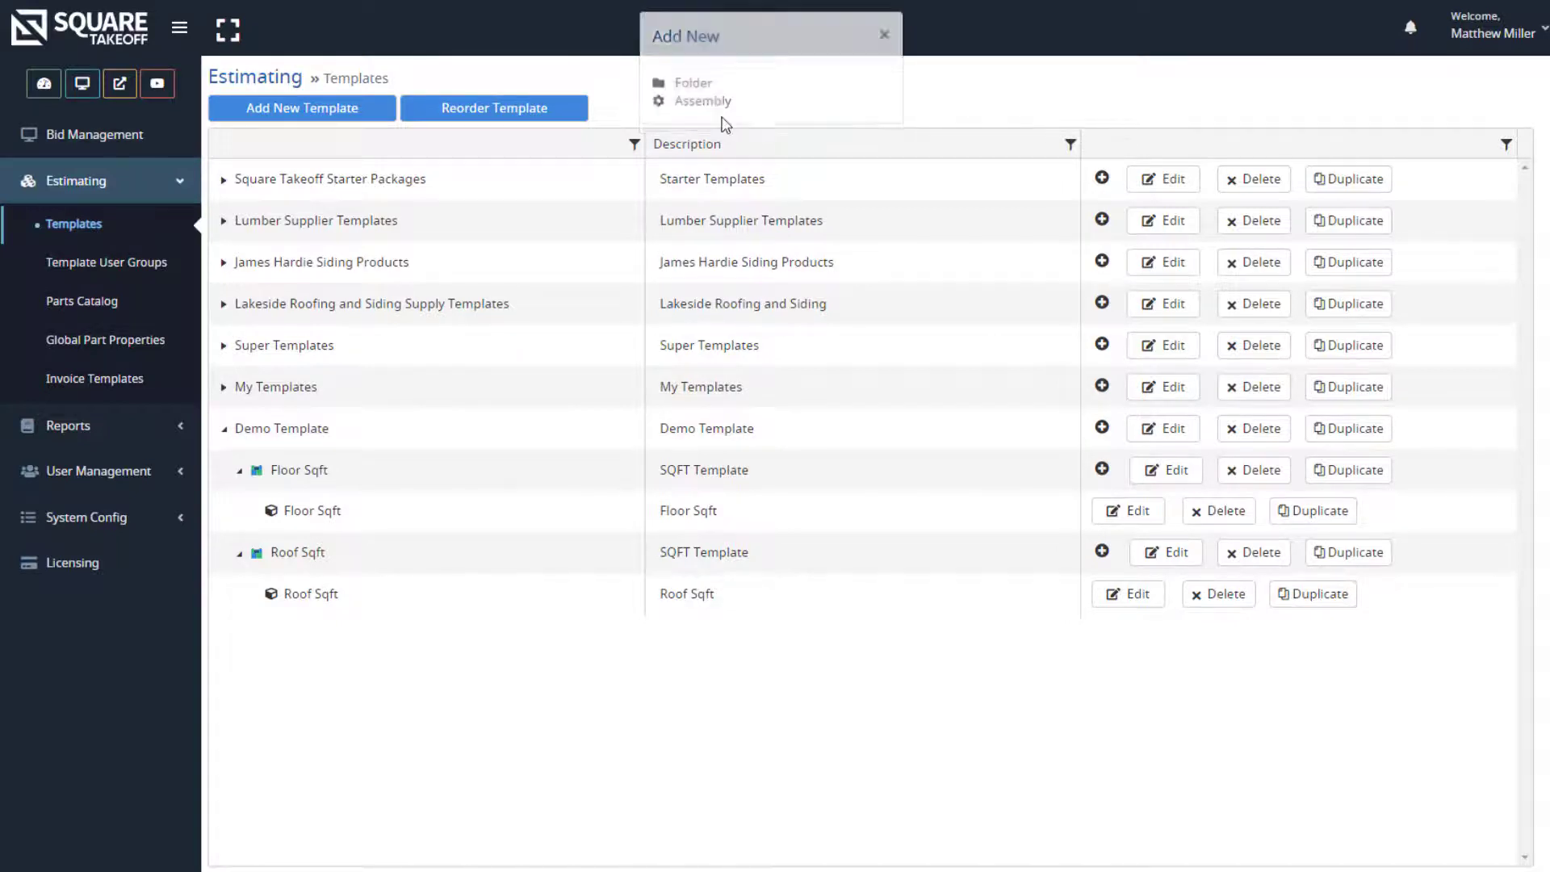
{"action": "left_click", "coordinate": [704, 112]}
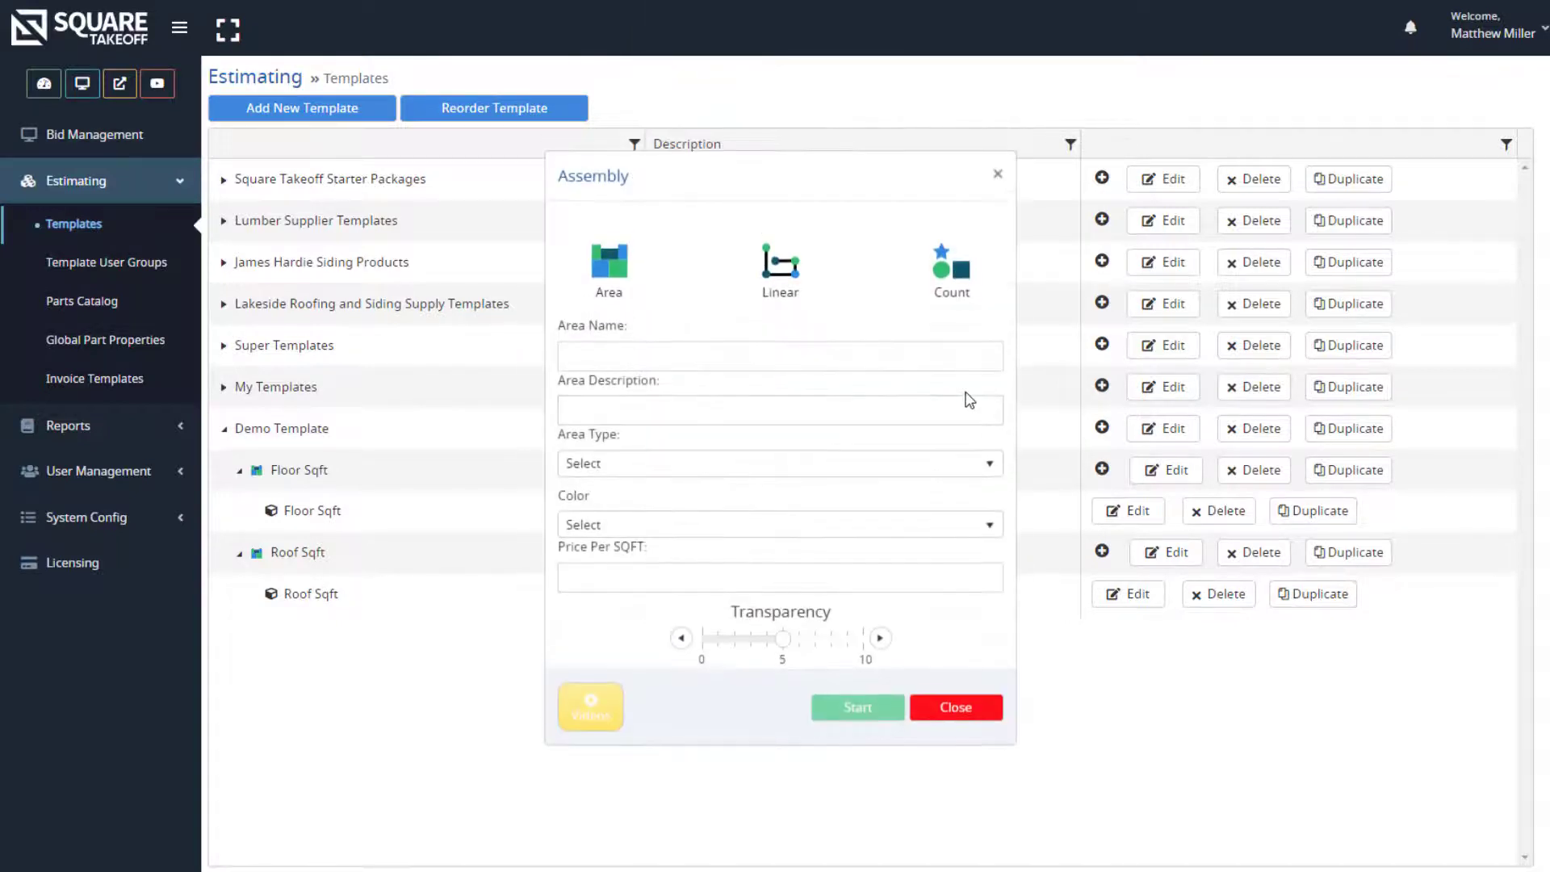
{"action": "left_click", "coordinate": [601, 268]}
{"action": "left_click", "coordinate": [771, 269]}
{"action": "left_click", "coordinate": [944, 257]}
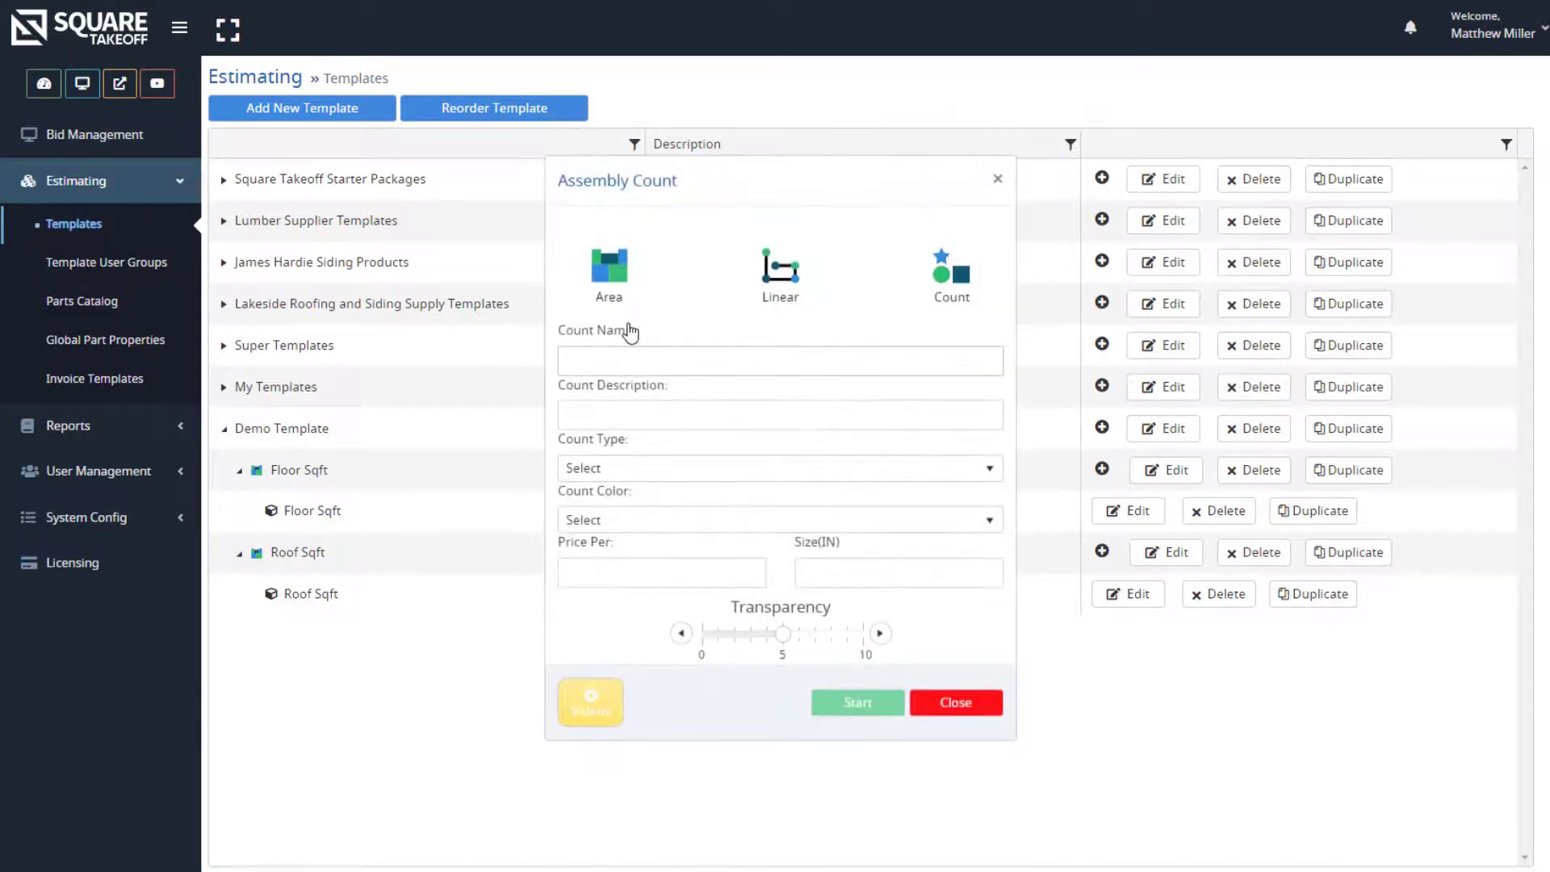
{"action": "left_click", "coordinate": [612, 265]}
{"action": "left_click", "coordinate": [618, 348]}
{"action": "type", "text": "Roof Sheathing"}
{"action": "left_click_drag", "start_coordinate": [681, 362], "coordinate": [551, 368]}
{"action": "key", "text": "ctrl+c"}
{"action": "left_click", "coordinate": [650, 418]}
{"action": "key", "text": "ctrl+v"}
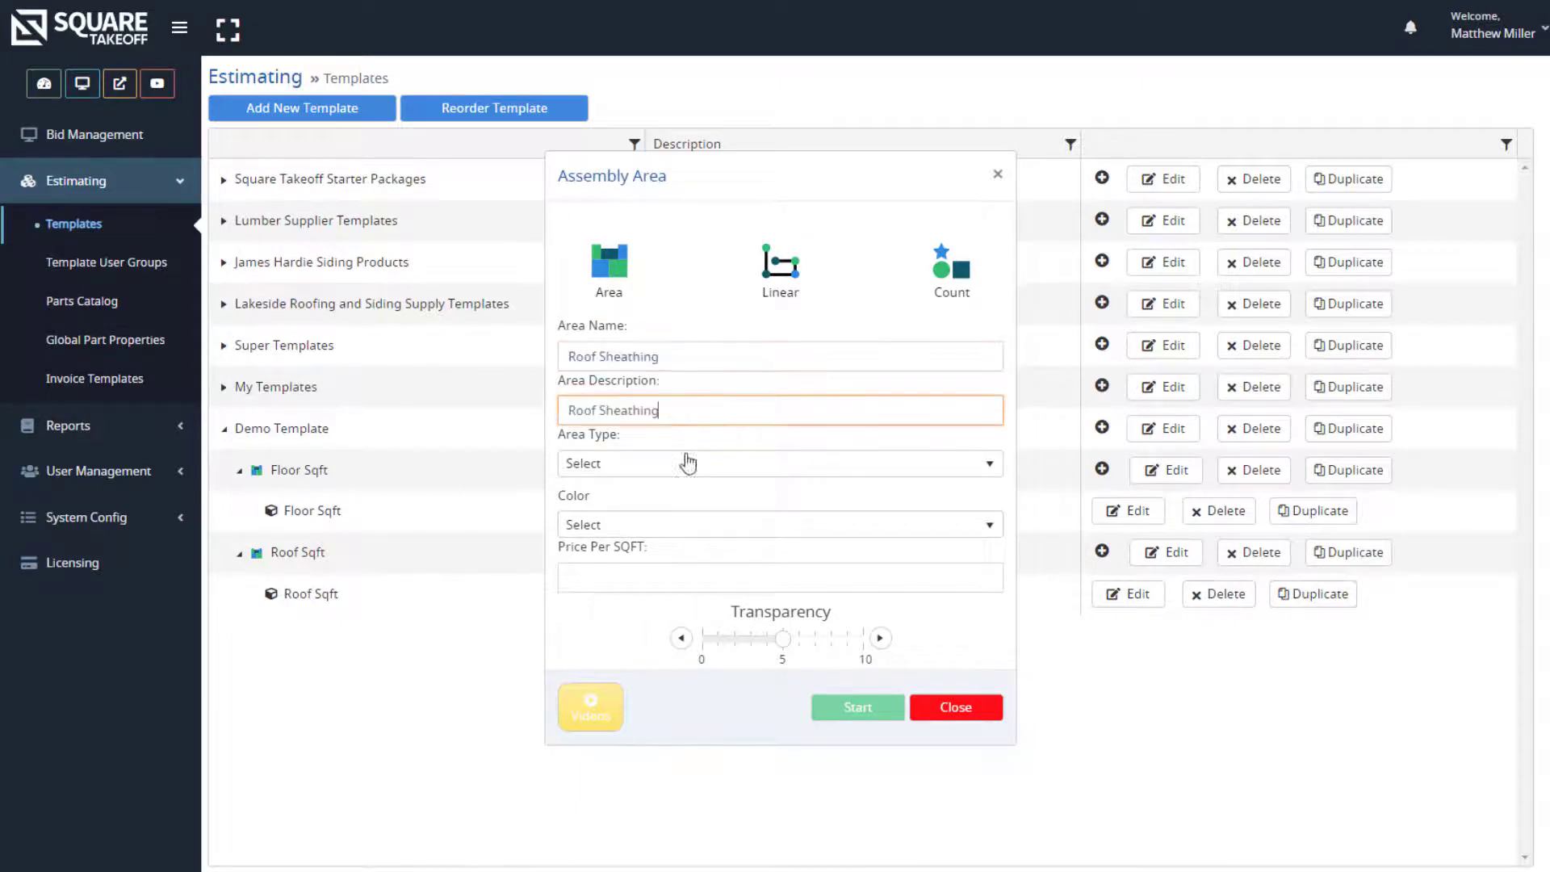
Set the Roof Sheathing assembly's area type to Roof Area with a 6/12 pitch
{"action": "left_click", "coordinate": [627, 467]}
{"action": "left_click", "coordinate": [633, 540]}
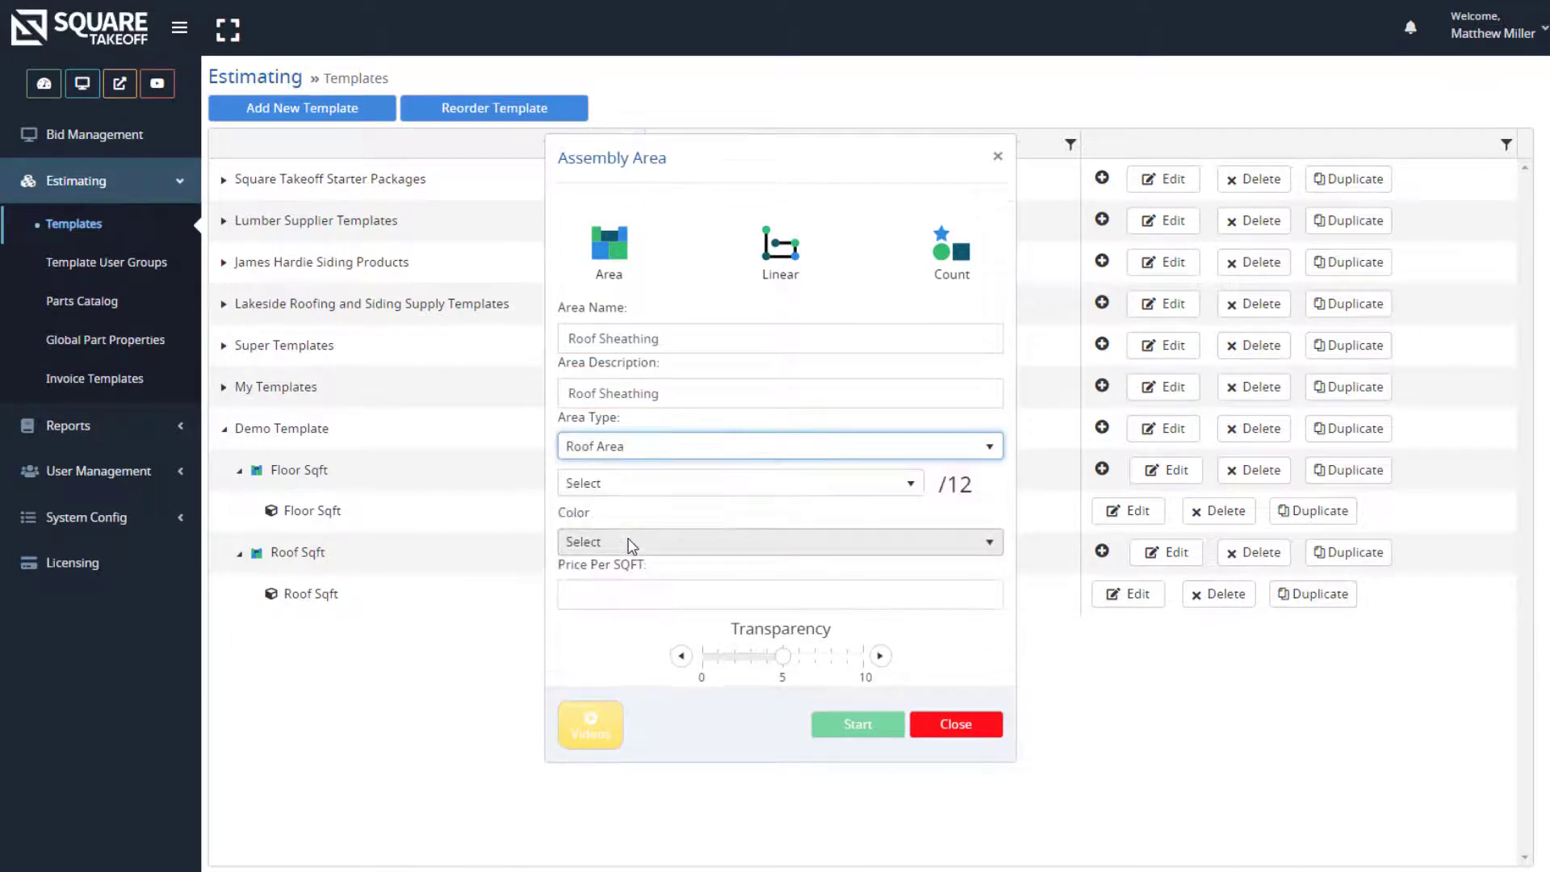
{"action": "left_click", "coordinate": [640, 485]}
{"action": "scroll", "coordinate": [642, 622], "scroll_direction": "down", "scroll_amount": 3}
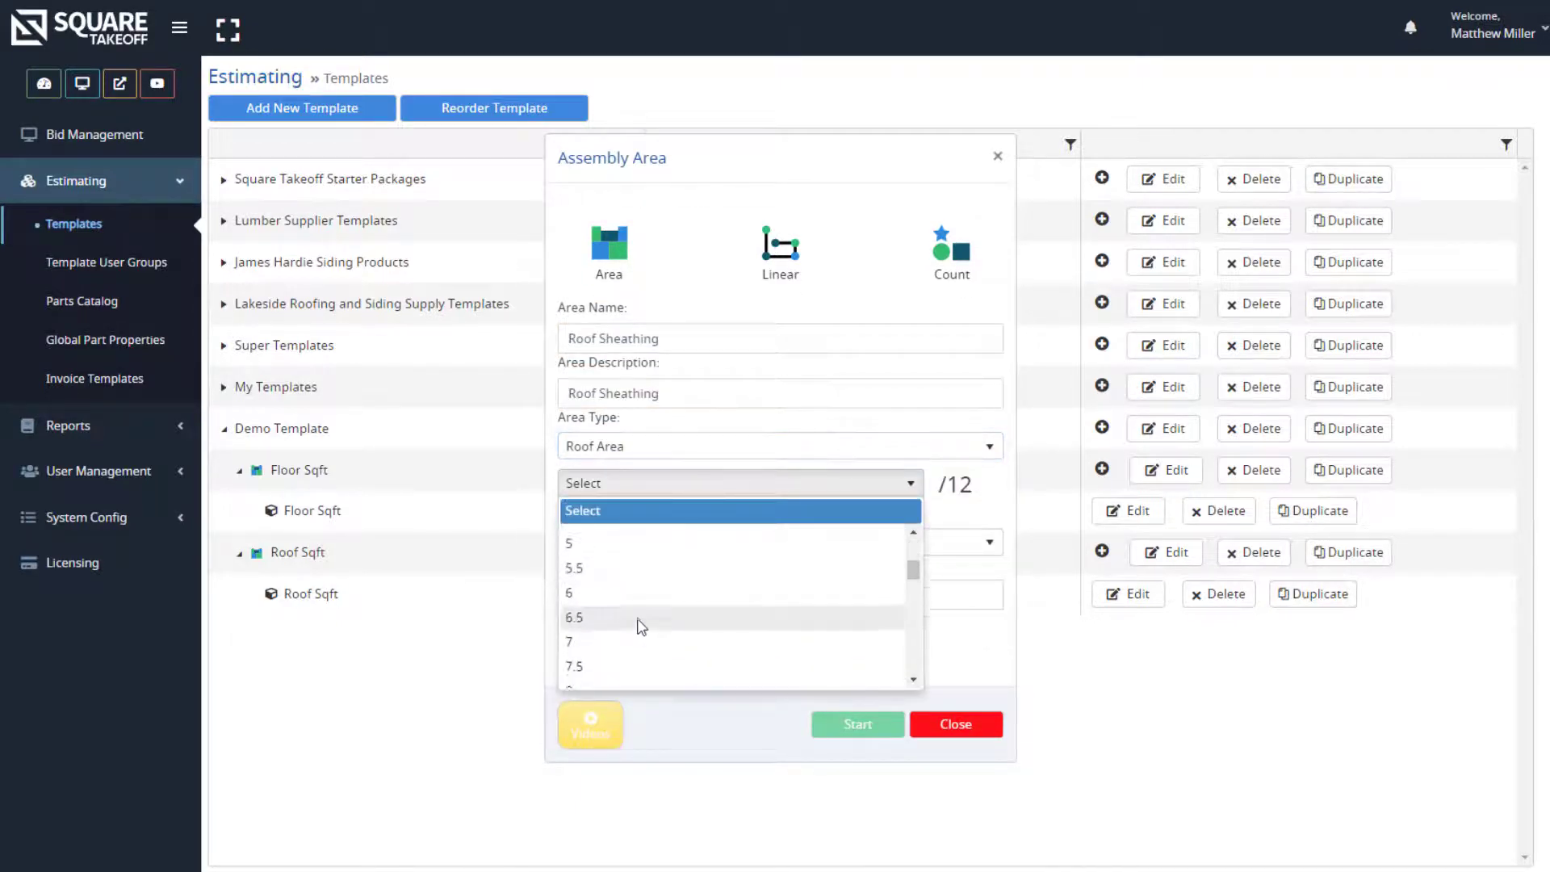
{"action": "left_click", "coordinate": [585, 591]}
Choose Crimson as the Roof Sheathing assembly's color and create the assembly
{"action": "left_click", "coordinate": [633, 544]}
{"action": "scroll", "coordinate": [598, 662], "scroll_direction": "down", "scroll_amount": 3}
{"action": "scroll", "coordinate": [583, 686], "scroll_direction": "down", "scroll_amount": 5}
{"action": "left_click", "coordinate": [595, 679]}
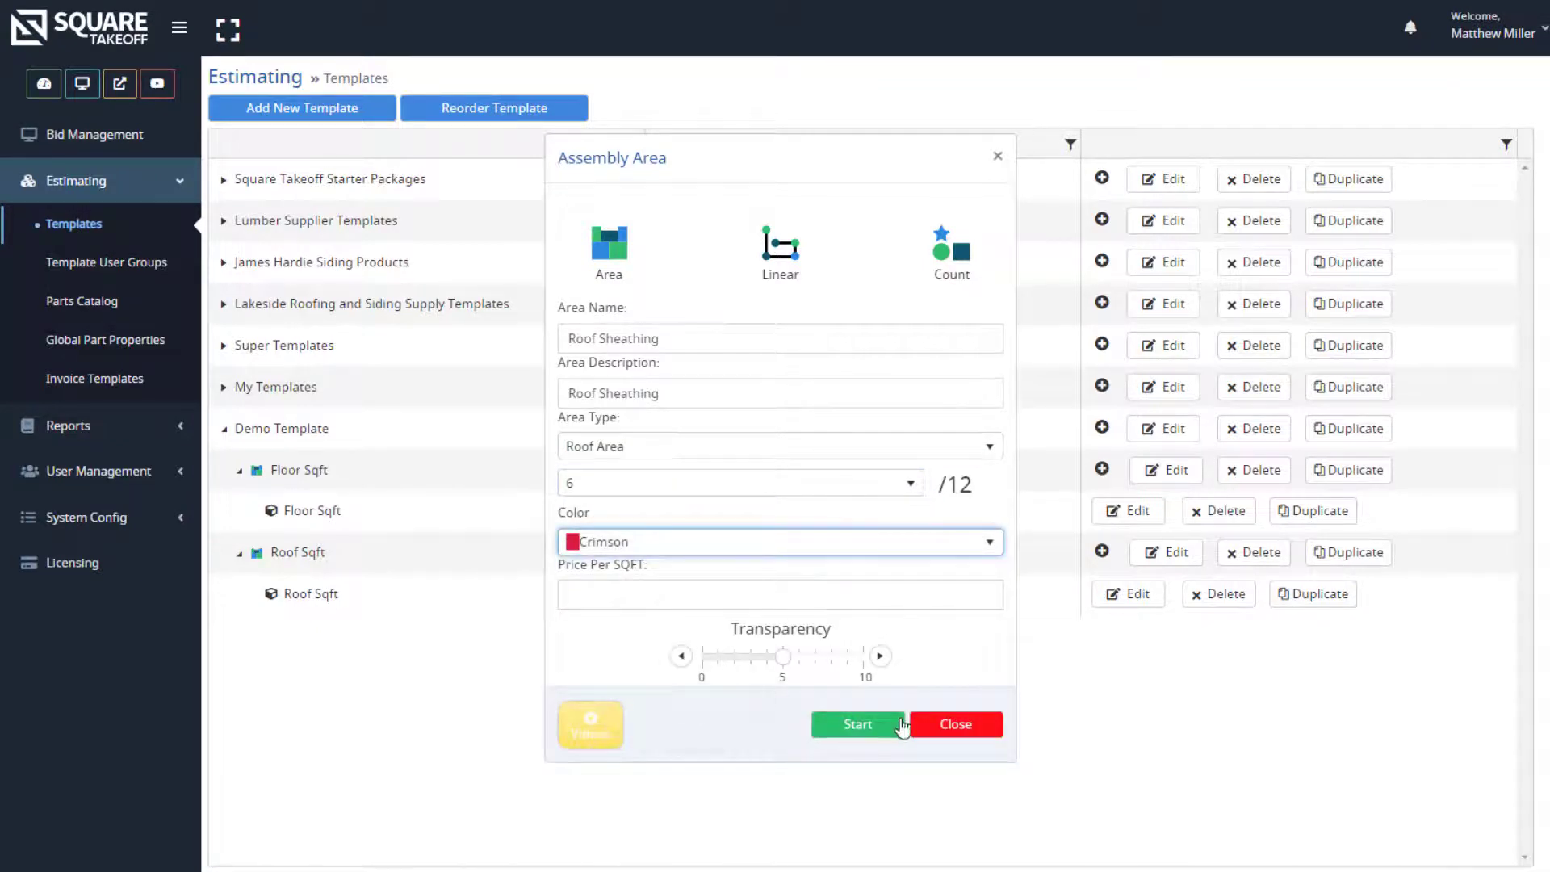
{"action": "left_click", "coordinate": [861, 725]}
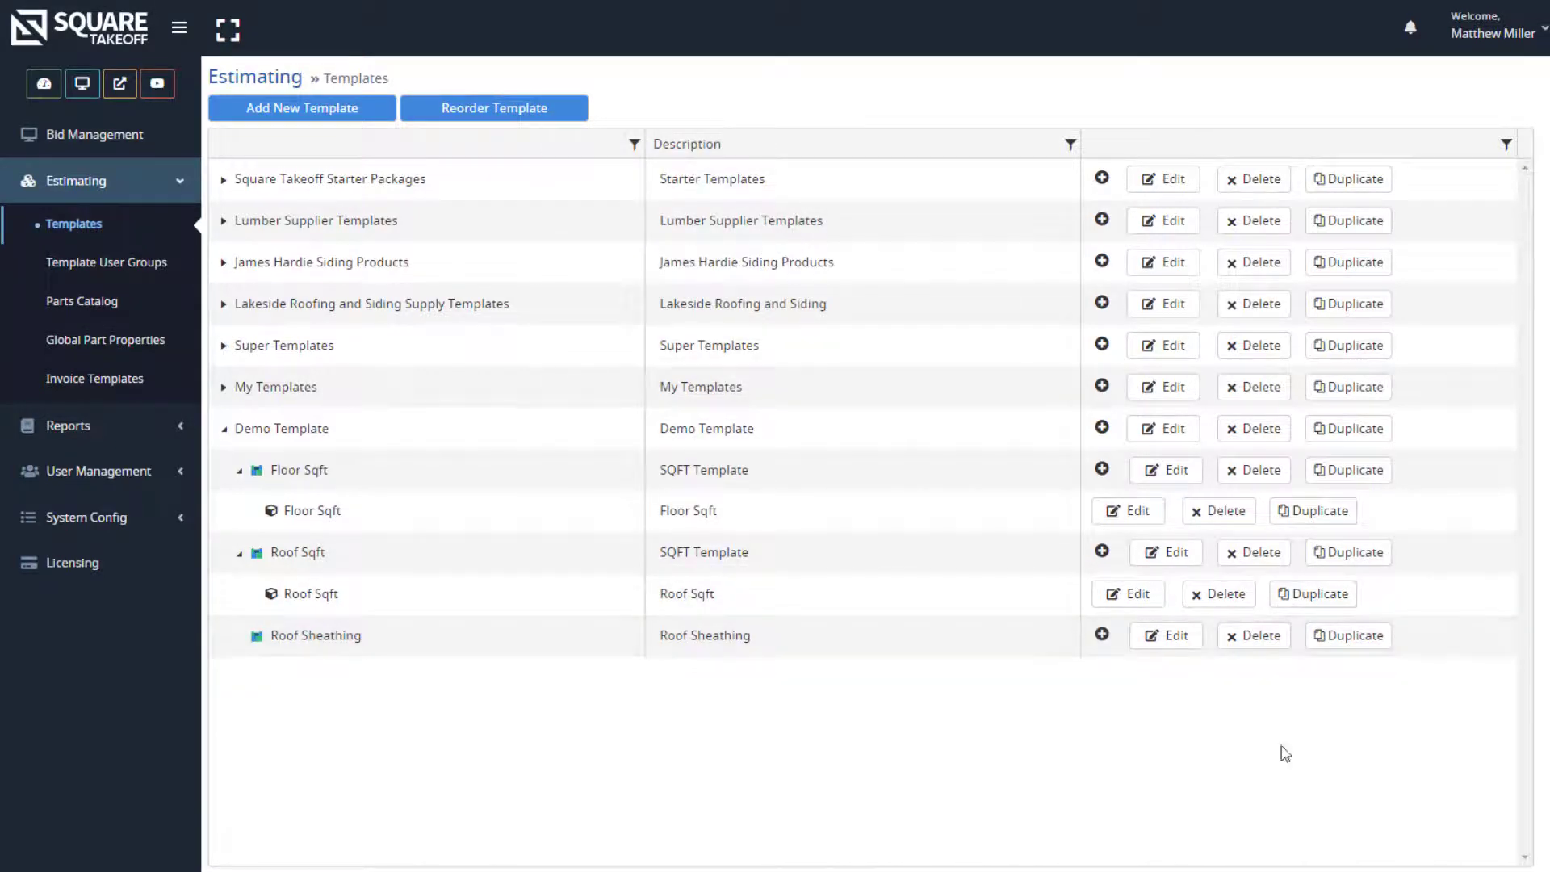
Add a Material part to the Roof Sheathing assembly with Roof Sheathing as both its name and description, and save it
{"action": "left_click", "coordinate": [1102, 634]}
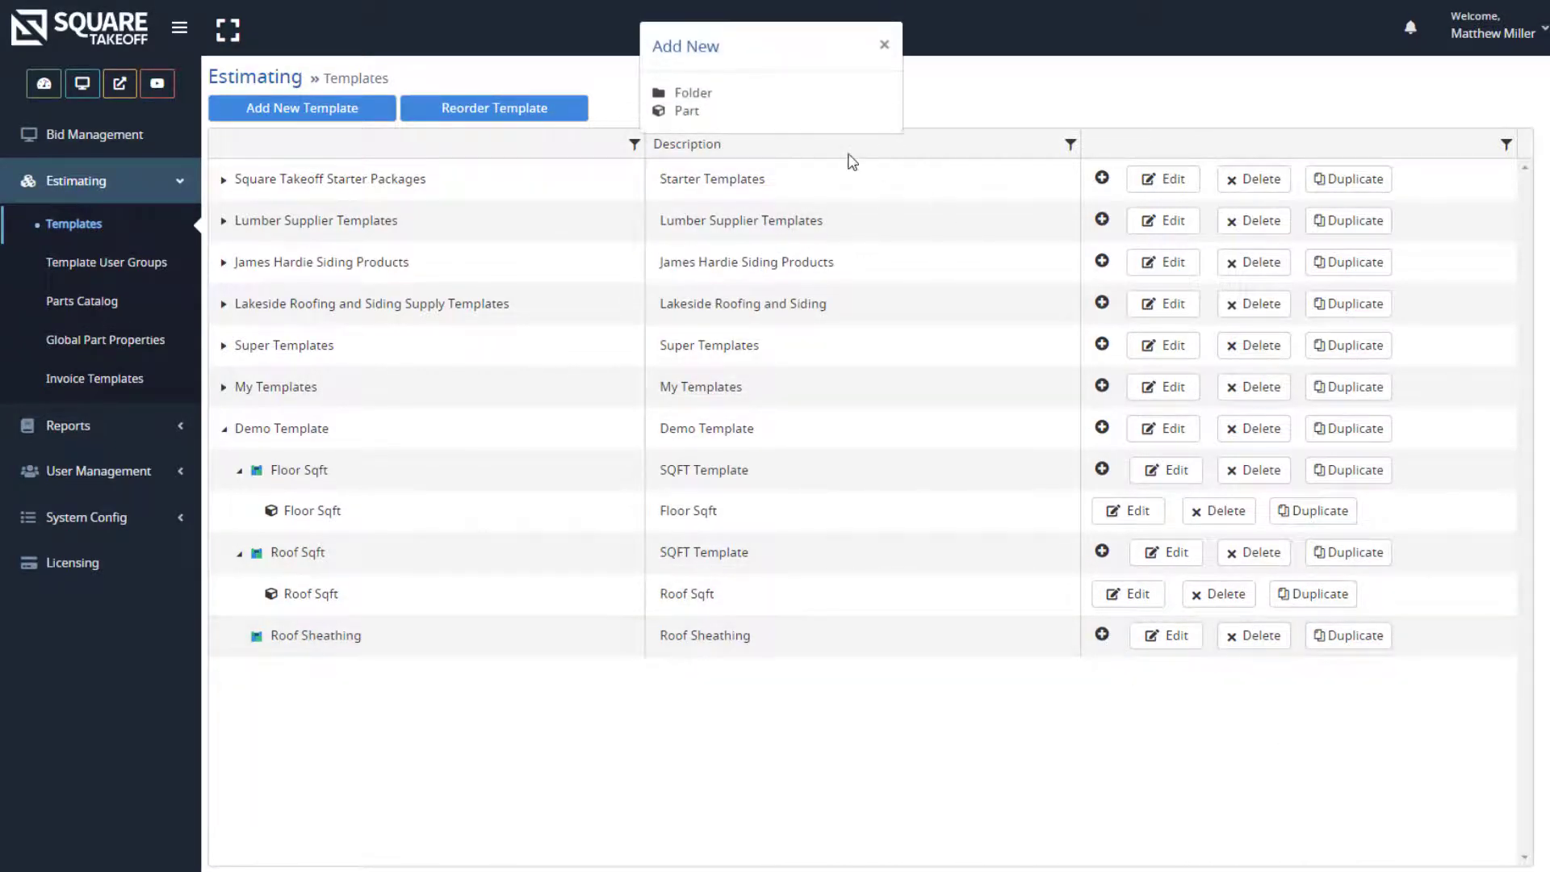
{"action": "left_click", "coordinate": [688, 115]}
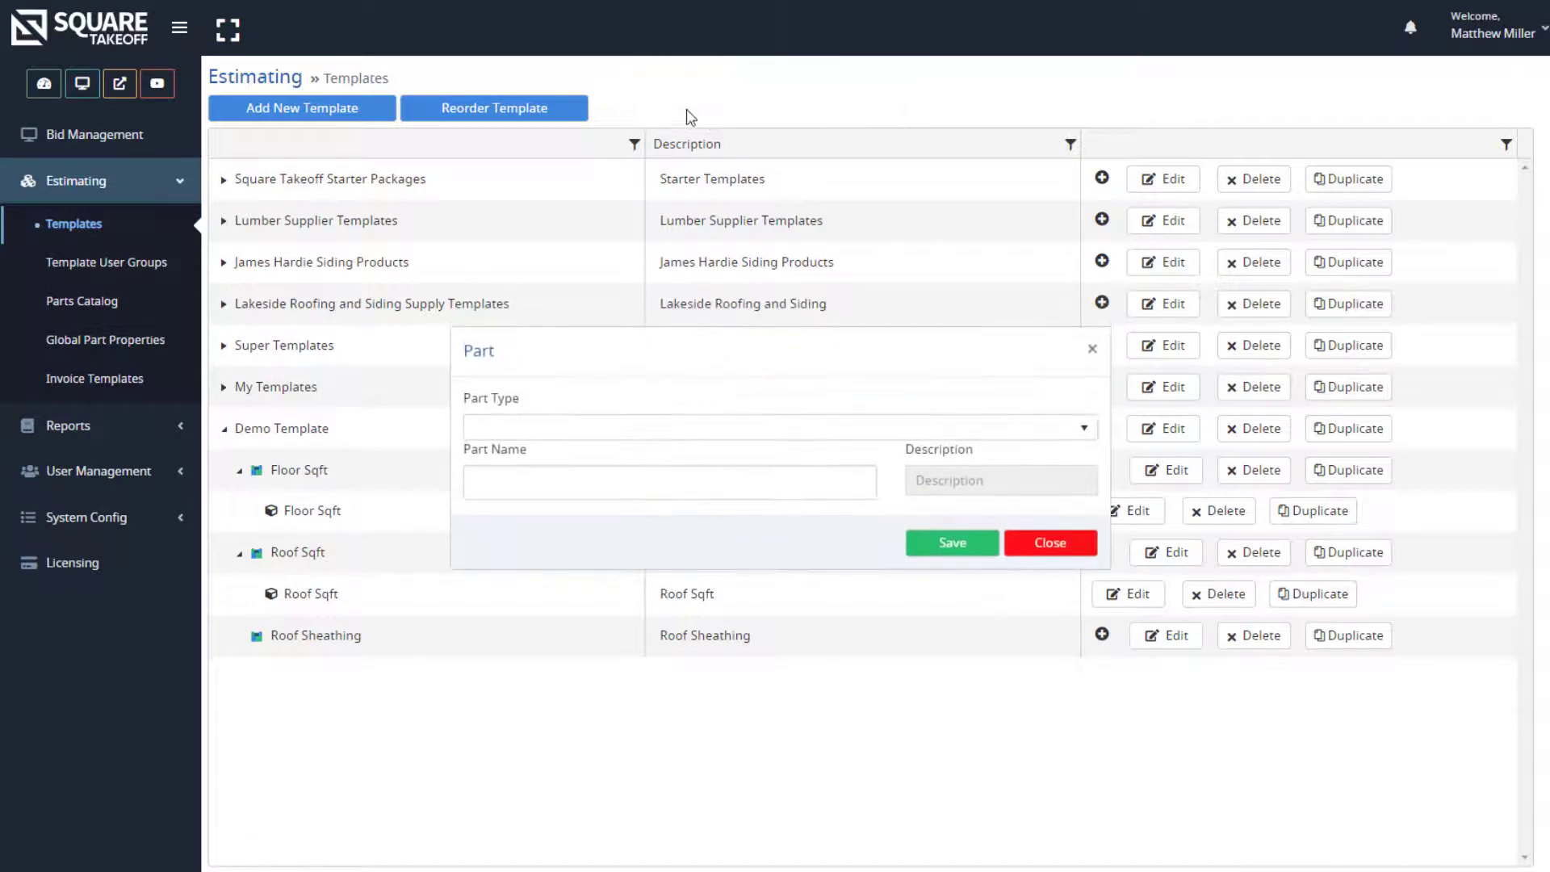
{"action": "left_click", "coordinate": [549, 429]}
{"action": "left_click", "coordinate": [516, 504]}
{"action": "type", "text": "Roof Sheathing"}
{"action": "left_click", "coordinate": [1001, 482]}
{"action": "type", "text": "Roof Sheathing"}
{"action": "left_click", "coordinate": [967, 547]}
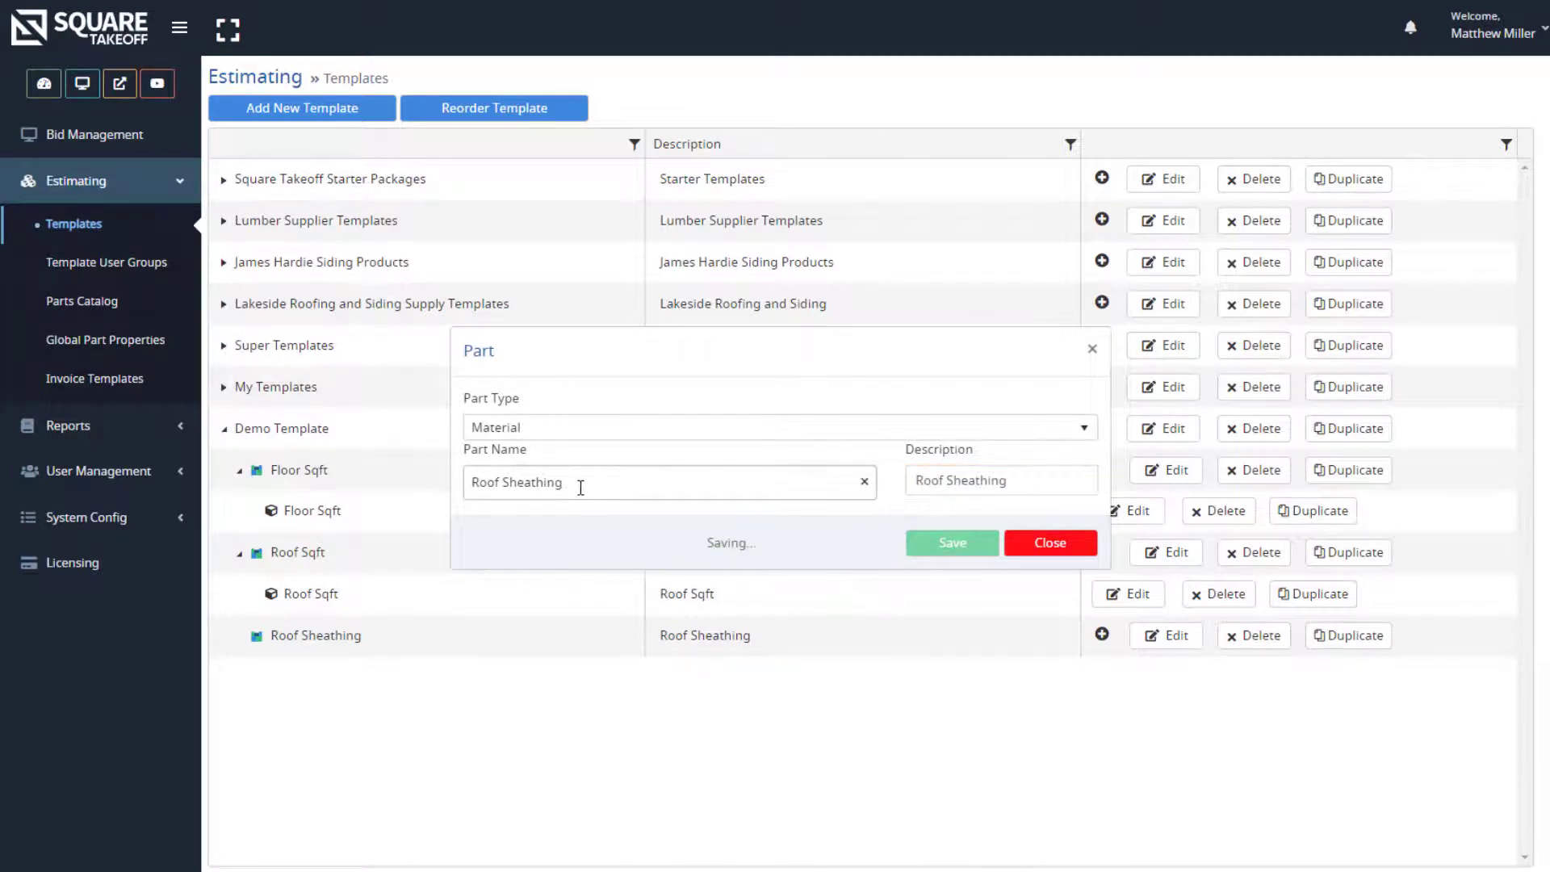
Rename the part as 7/16x4x8 OSB and save it
{"action": "left_click_drag", "start_coordinate": [596, 483], "coordinate": [471, 482]}
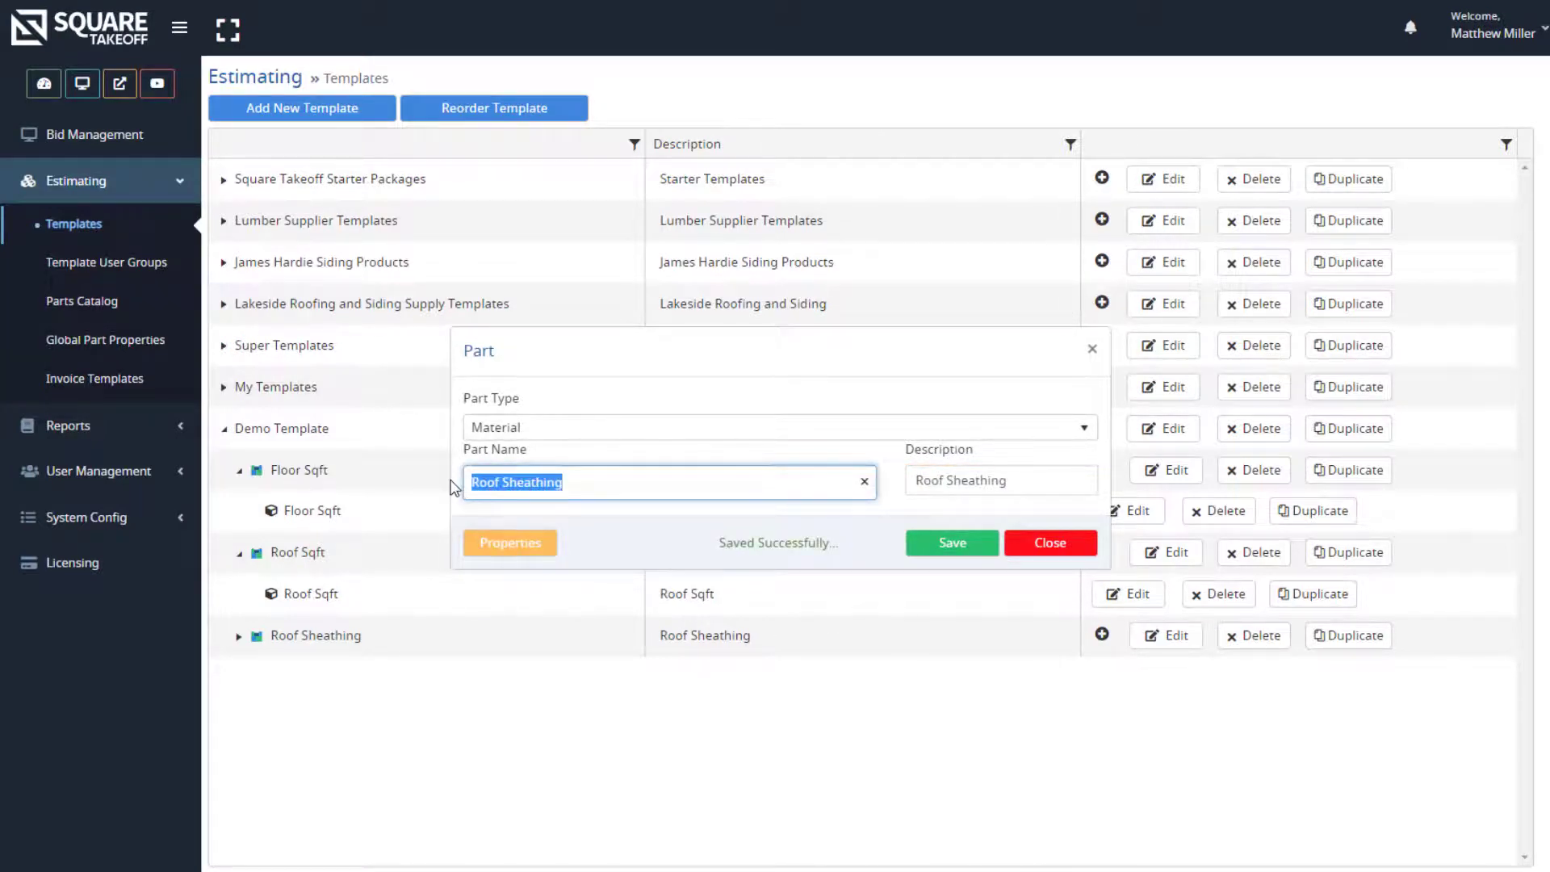
{"action": "type", "text": "7/16x4x8"}
{"action": "left_click", "coordinate": [769, 355]}
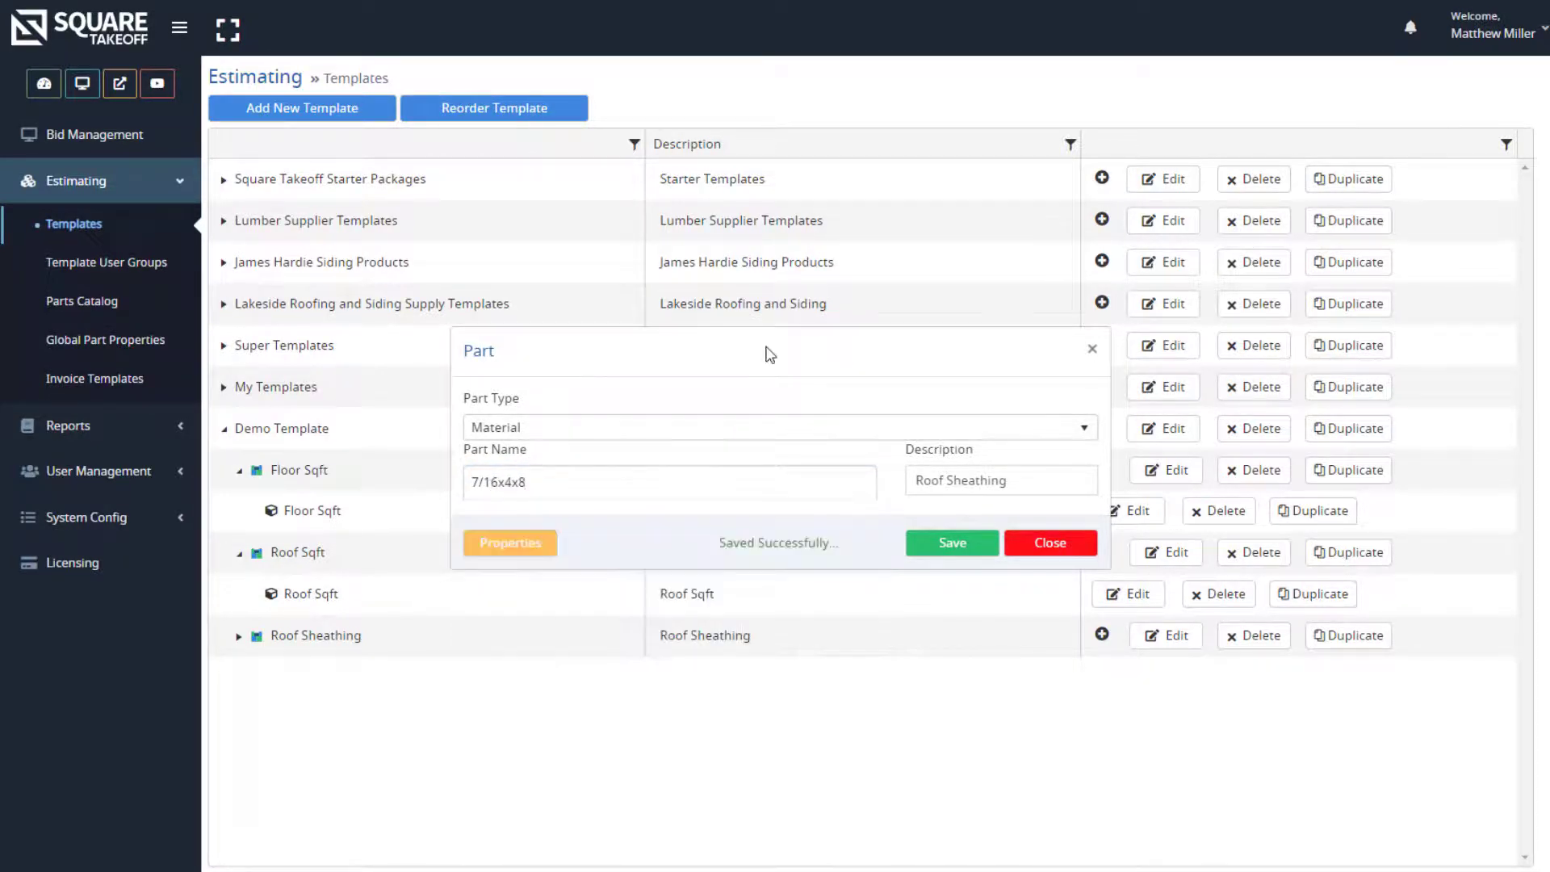
{"action": "left_click", "coordinate": [628, 485]}
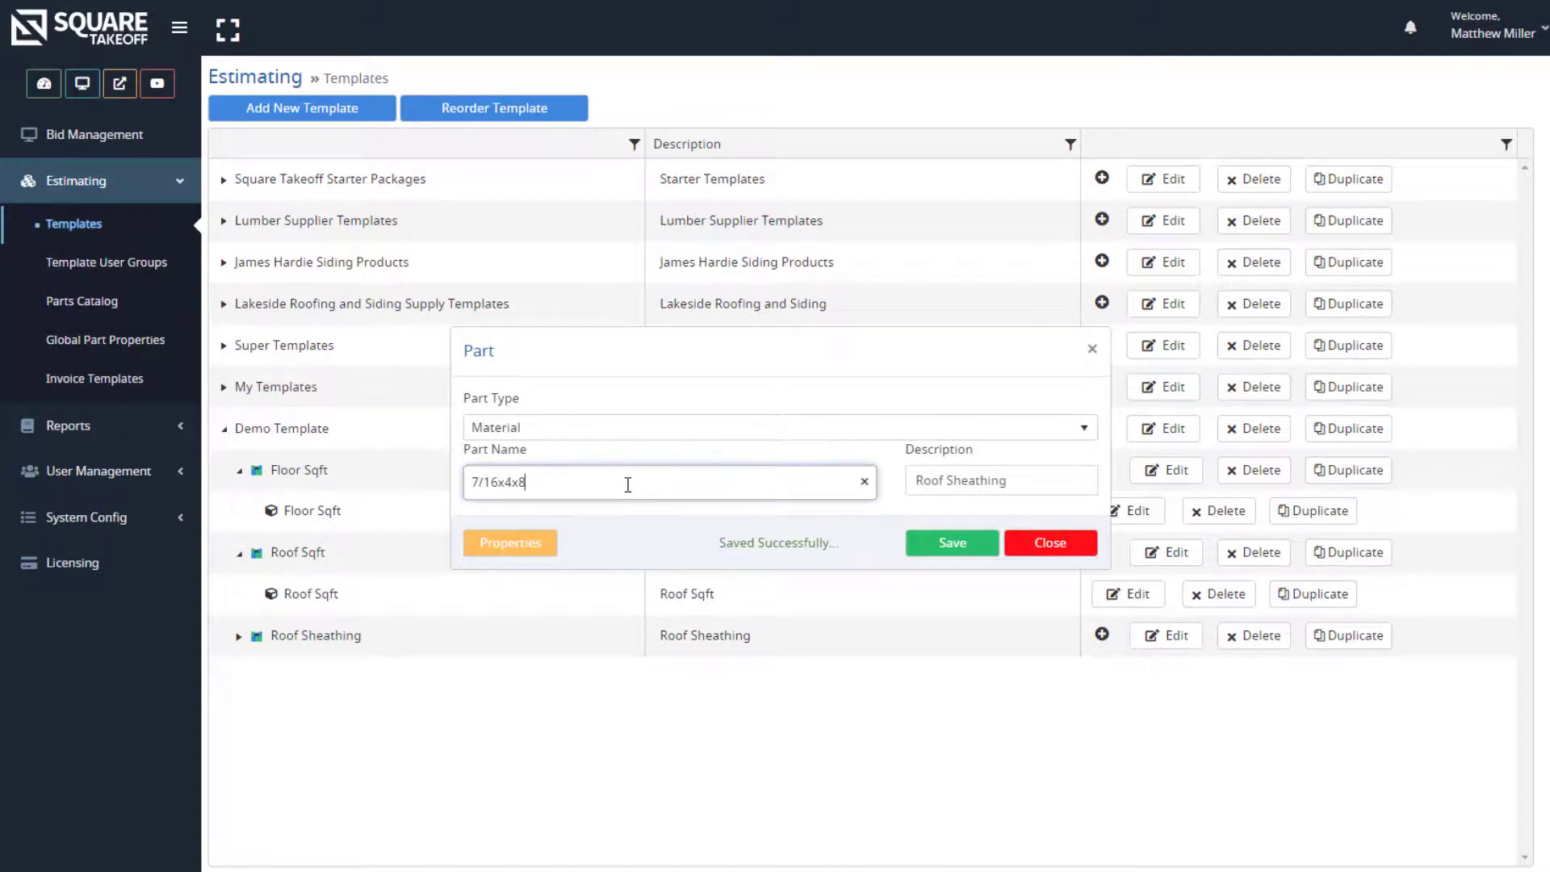
{"action": "type", "text": "OSB"}
{"action": "left_click", "coordinate": [916, 549]}
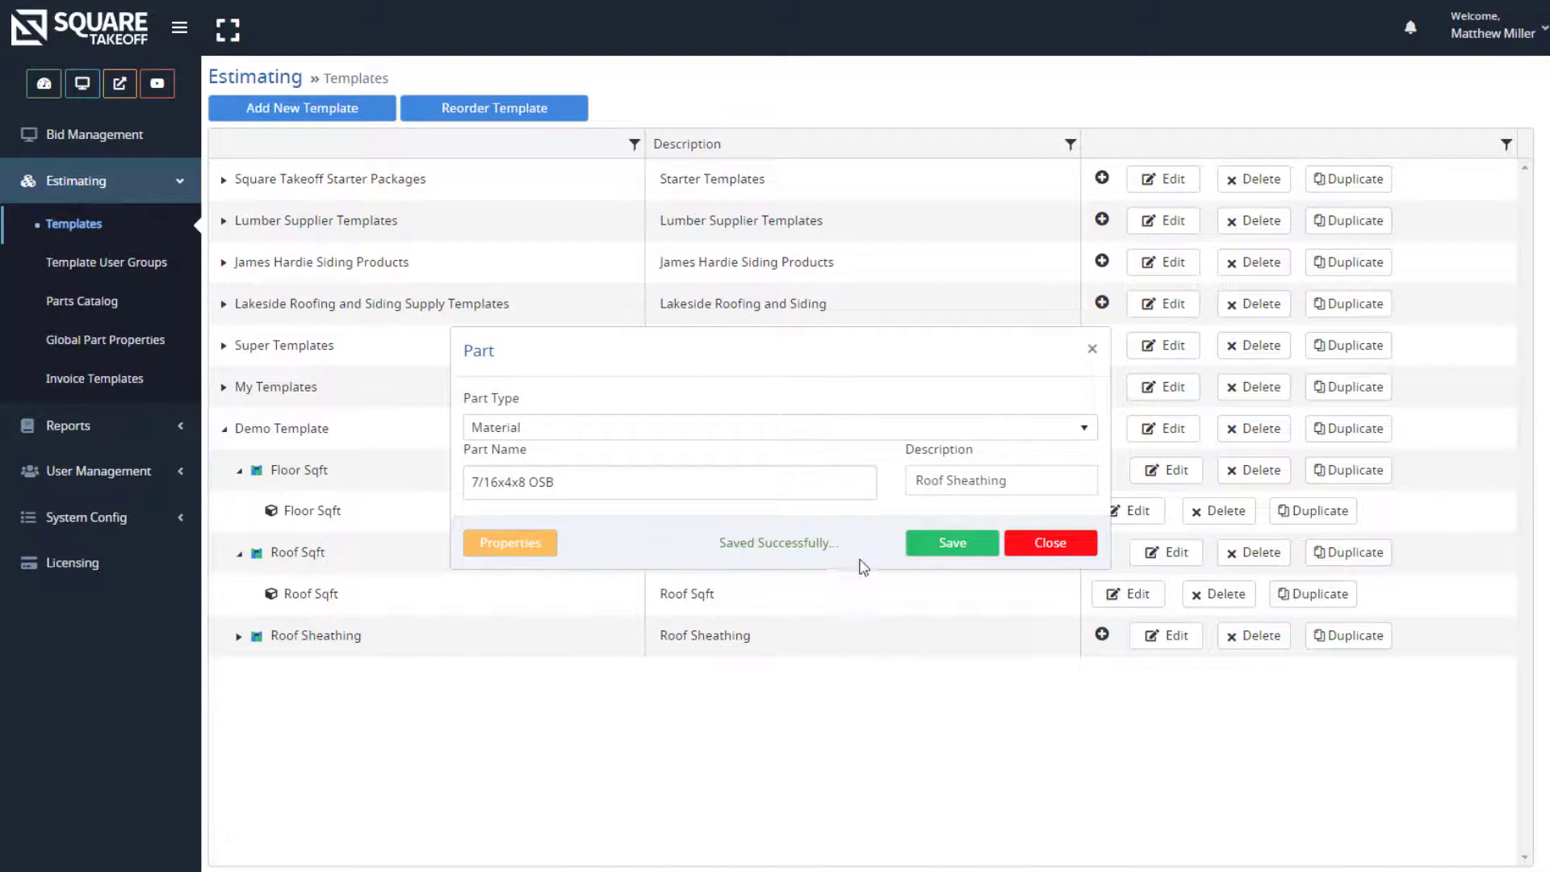
Show the part's additional properties and set My Part Number to 7/16x4x8 OSB
{"action": "left_click", "coordinate": [497, 555]}
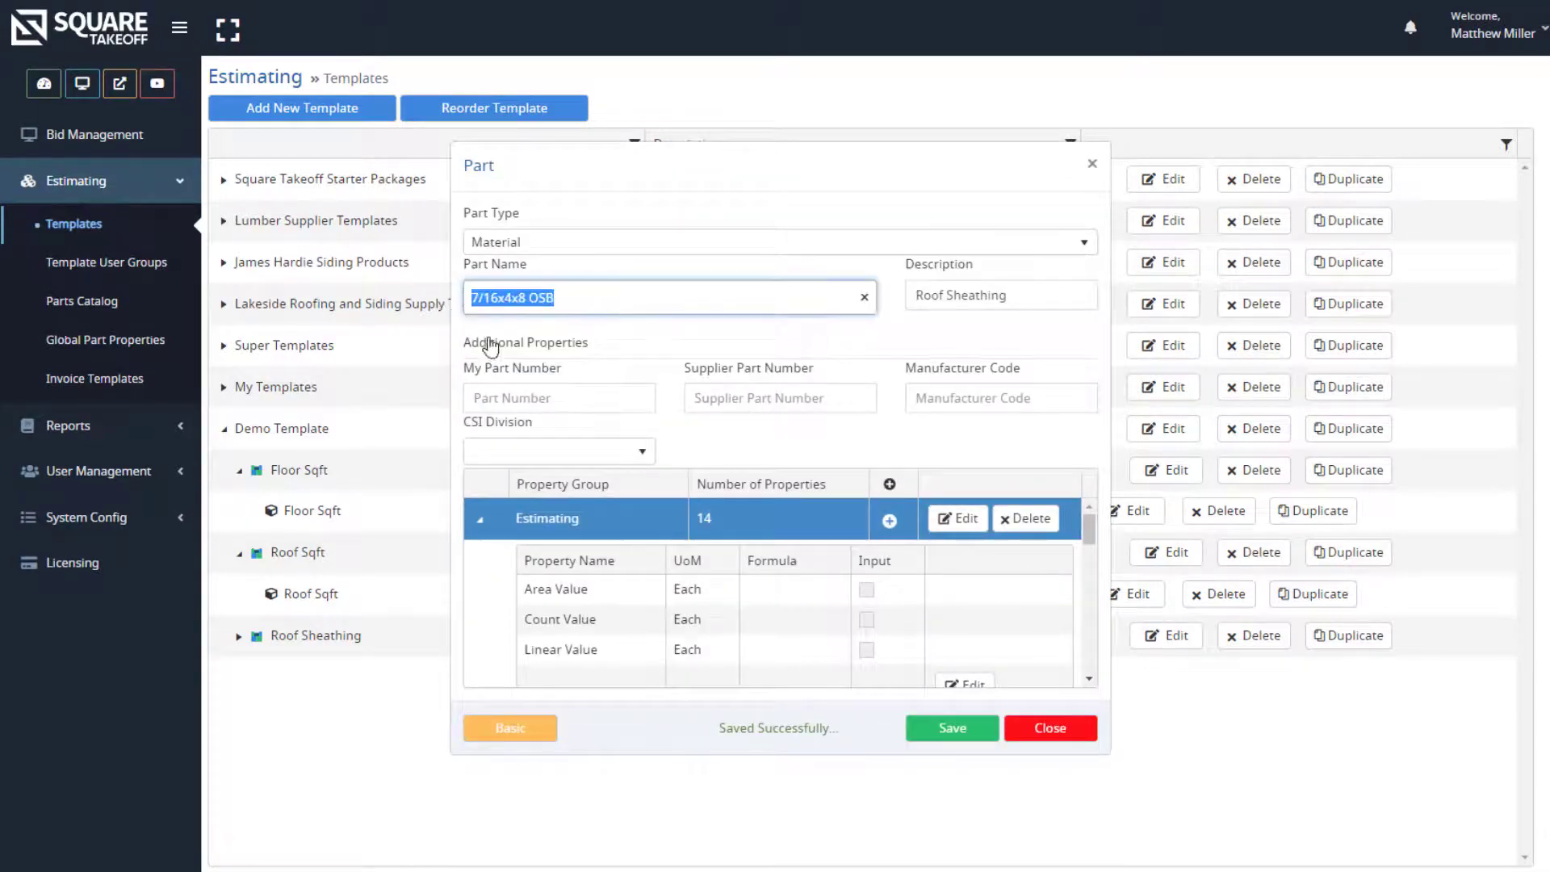
{"action": "left_click", "coordinate": [549, 397]}
{"action": "type", "text": "7/16x4x8 OSB"}
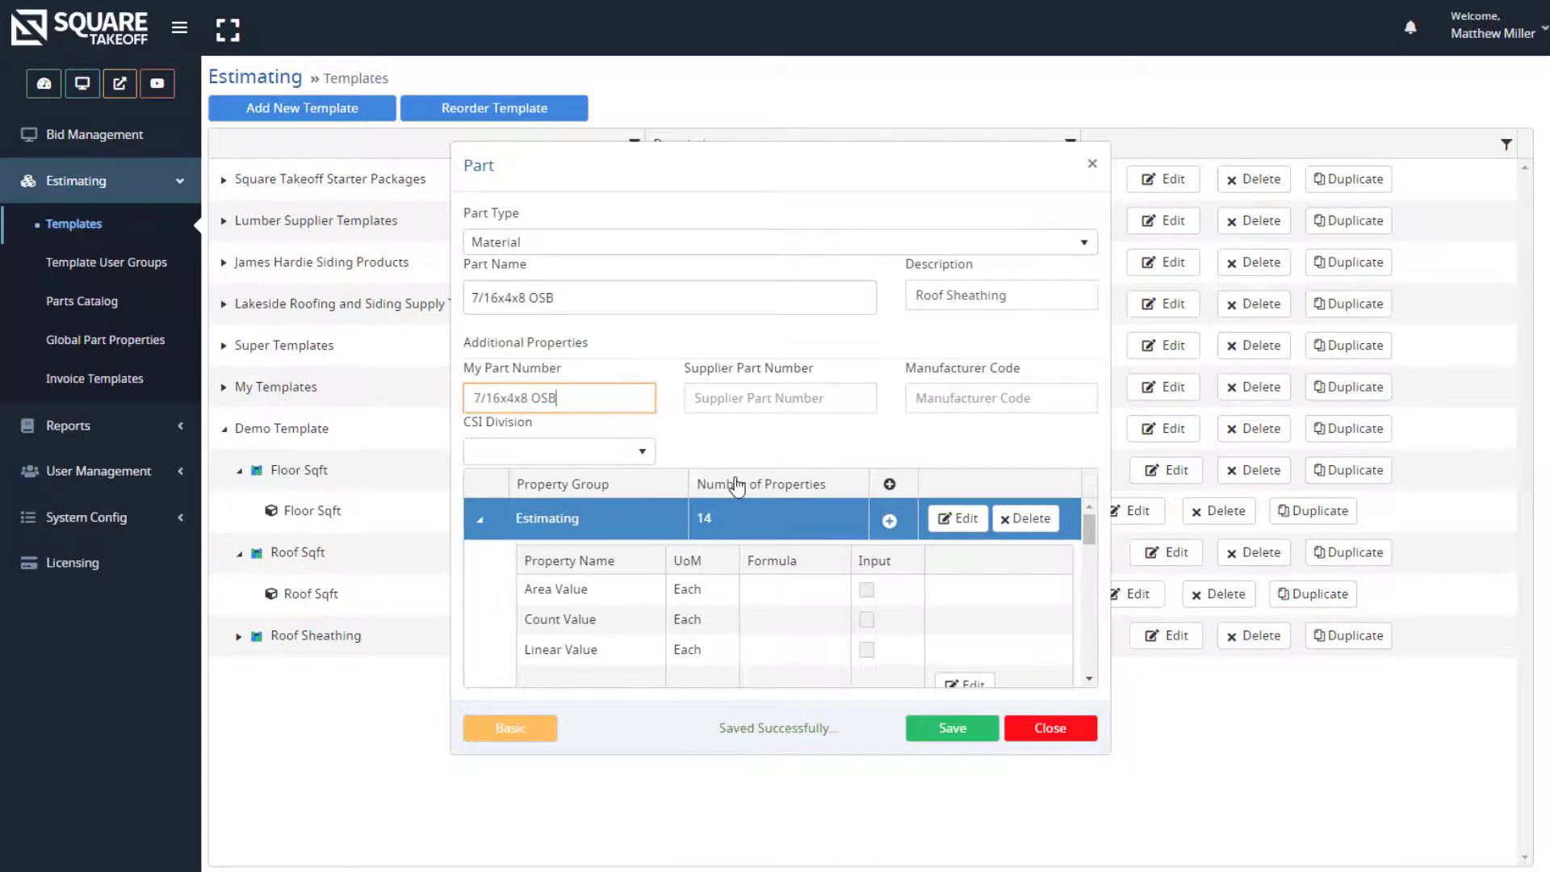
Open the part's Qty property for editing and start its formula in the Formula Writer
{"action": "scroll", "coordinate": [712, 609], "scroll_direction": "down", "scroll_amount": 1}
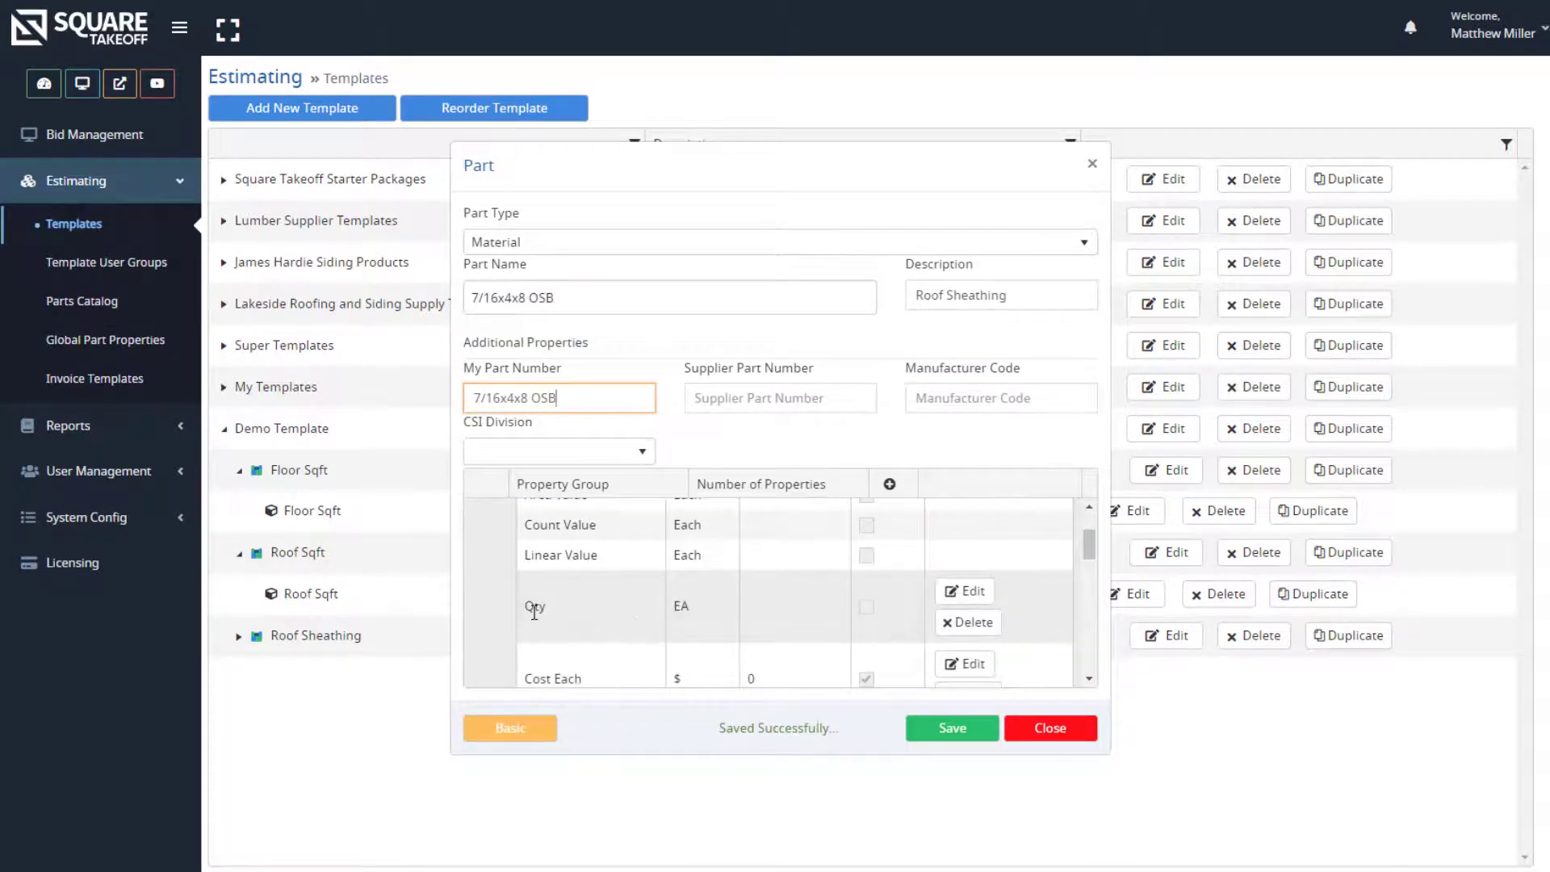
{"action": "left_click", "coordinate": [971, 599]}
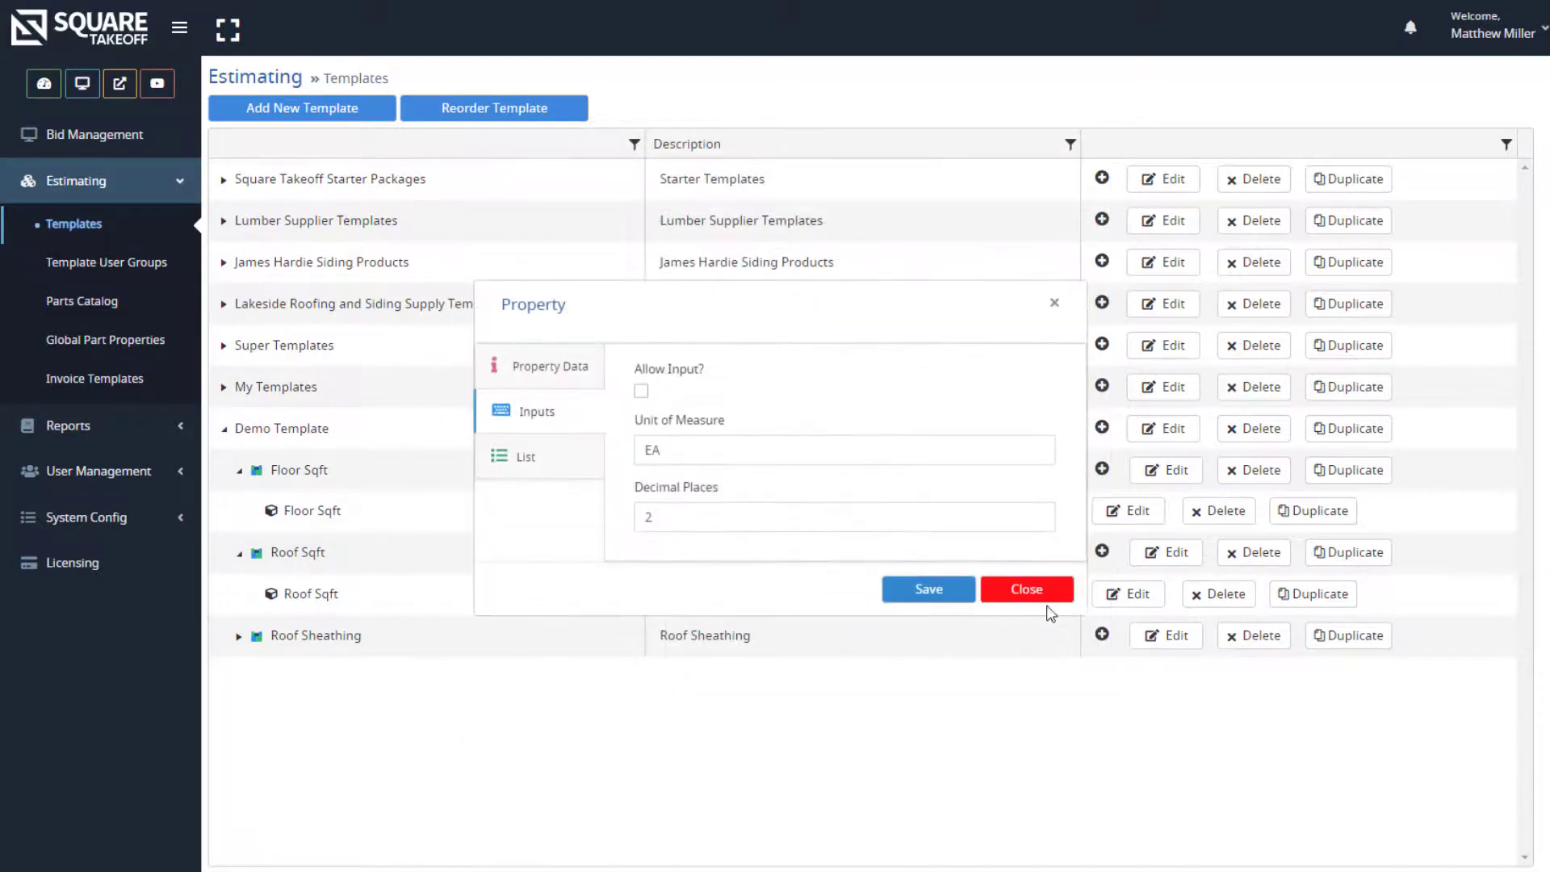
{"action": "left_click", "coordinate": [539, 364]}
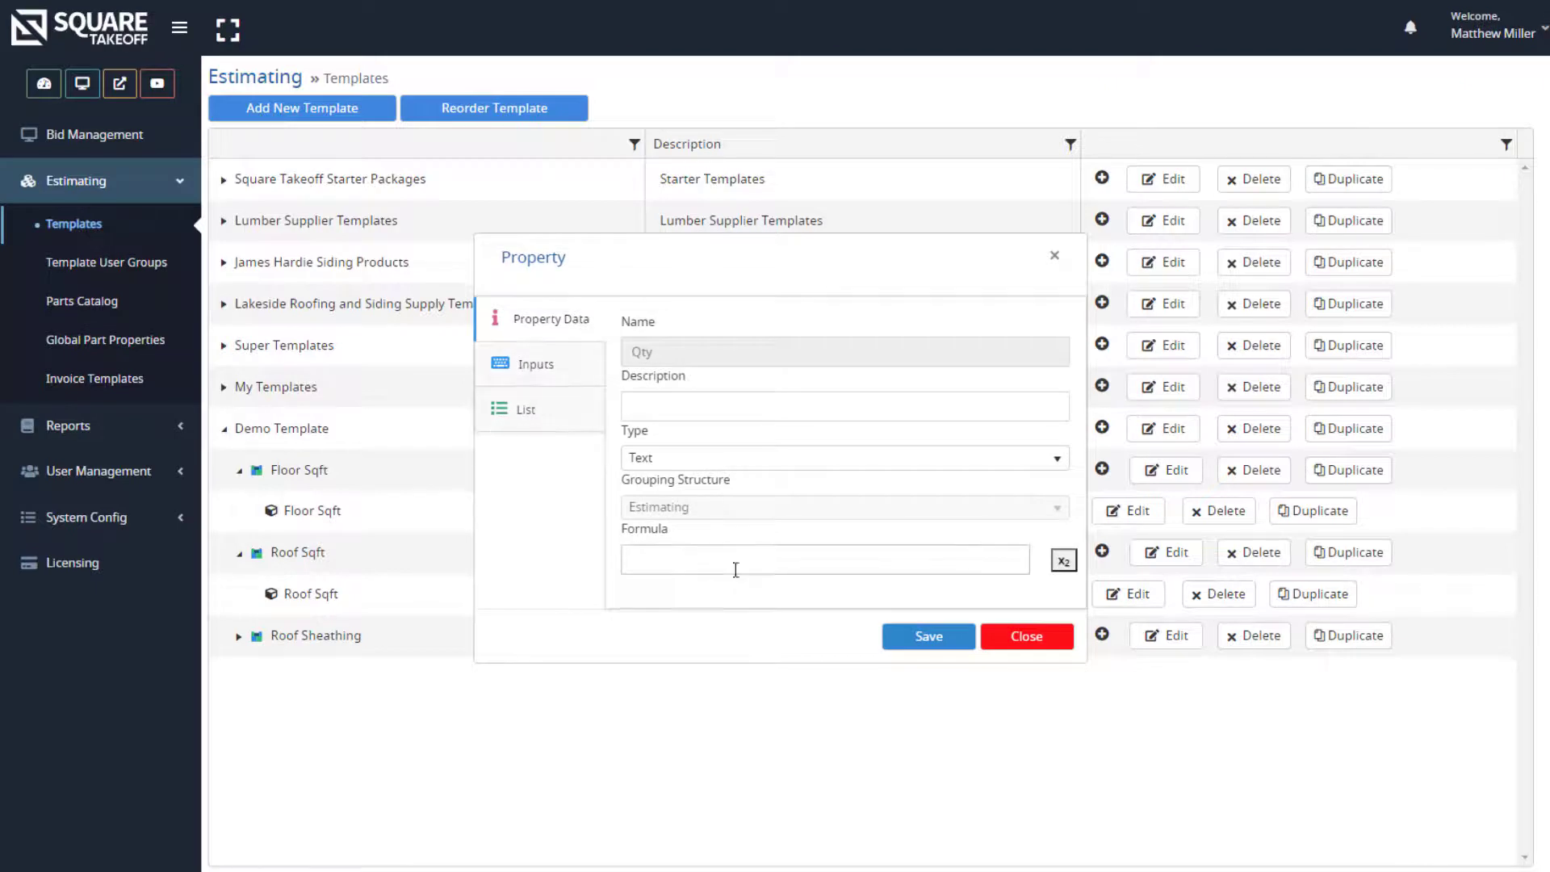
{"action": "left_click", "coordinate": [1062, 563]}
{"action": "left_click", "coordinate": [549, 277]}
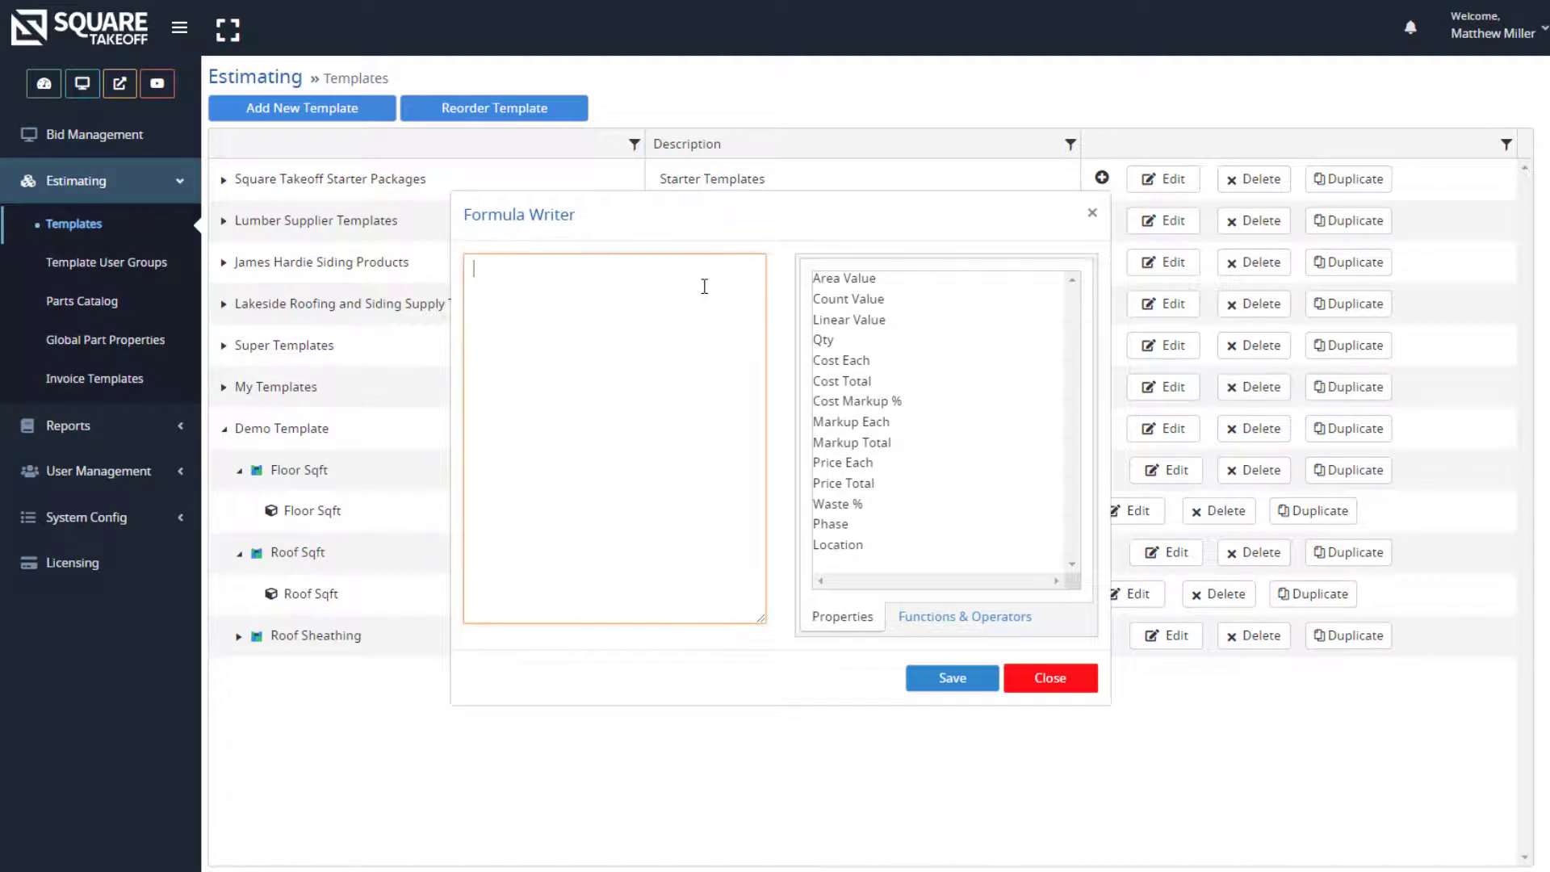
{"action": "double_click", "coordinate": [872, 282]}
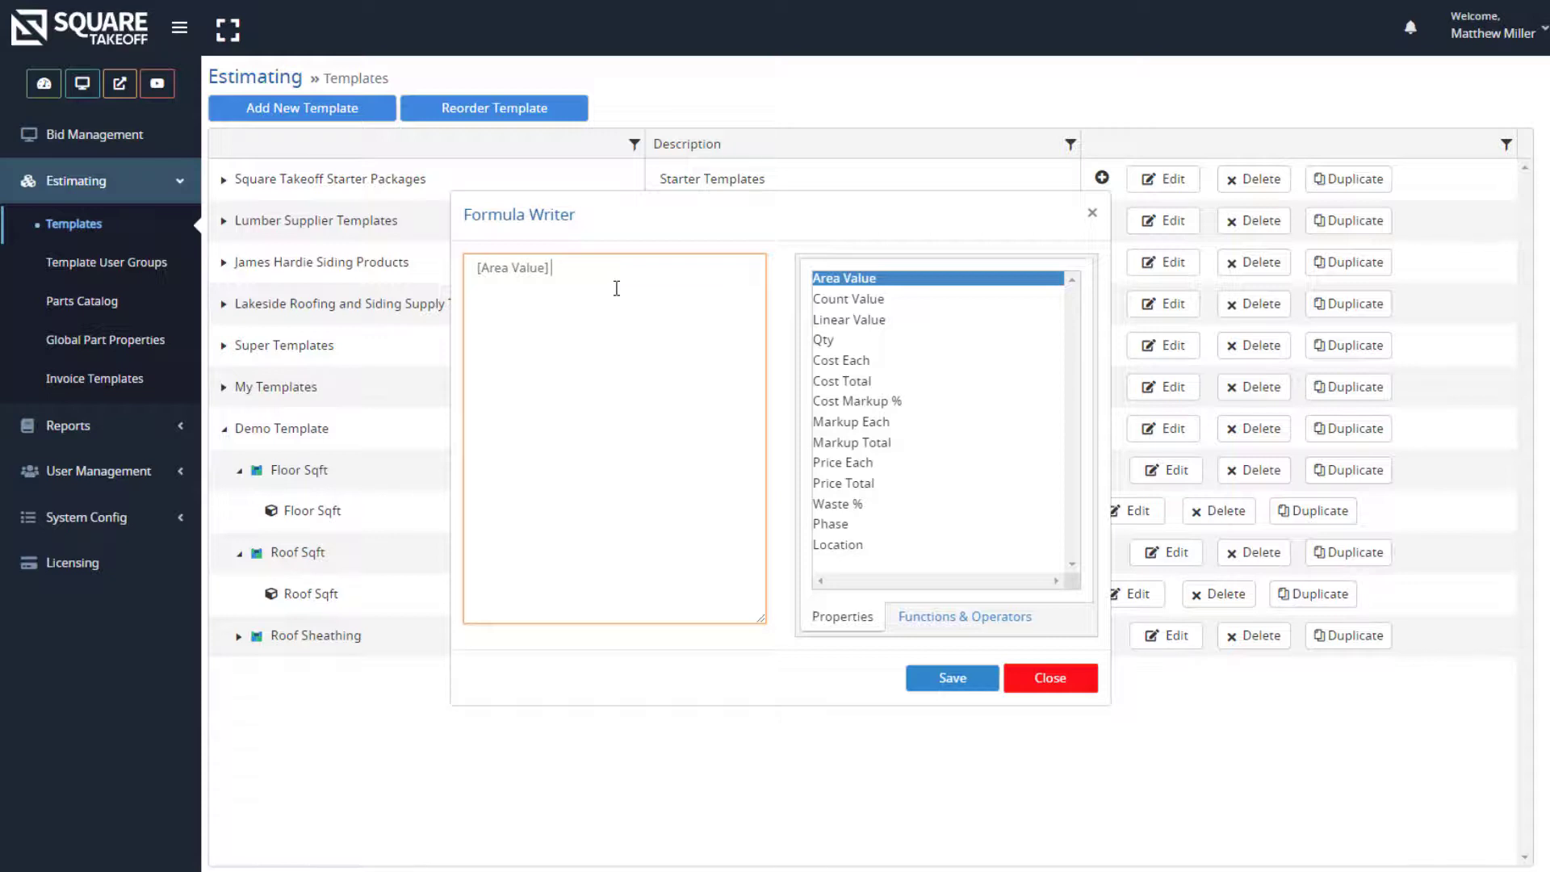
{"action": "left_click", "coordinate": [1010, 620]}
{"action": "double_click", "coordinate": [818, 444]}
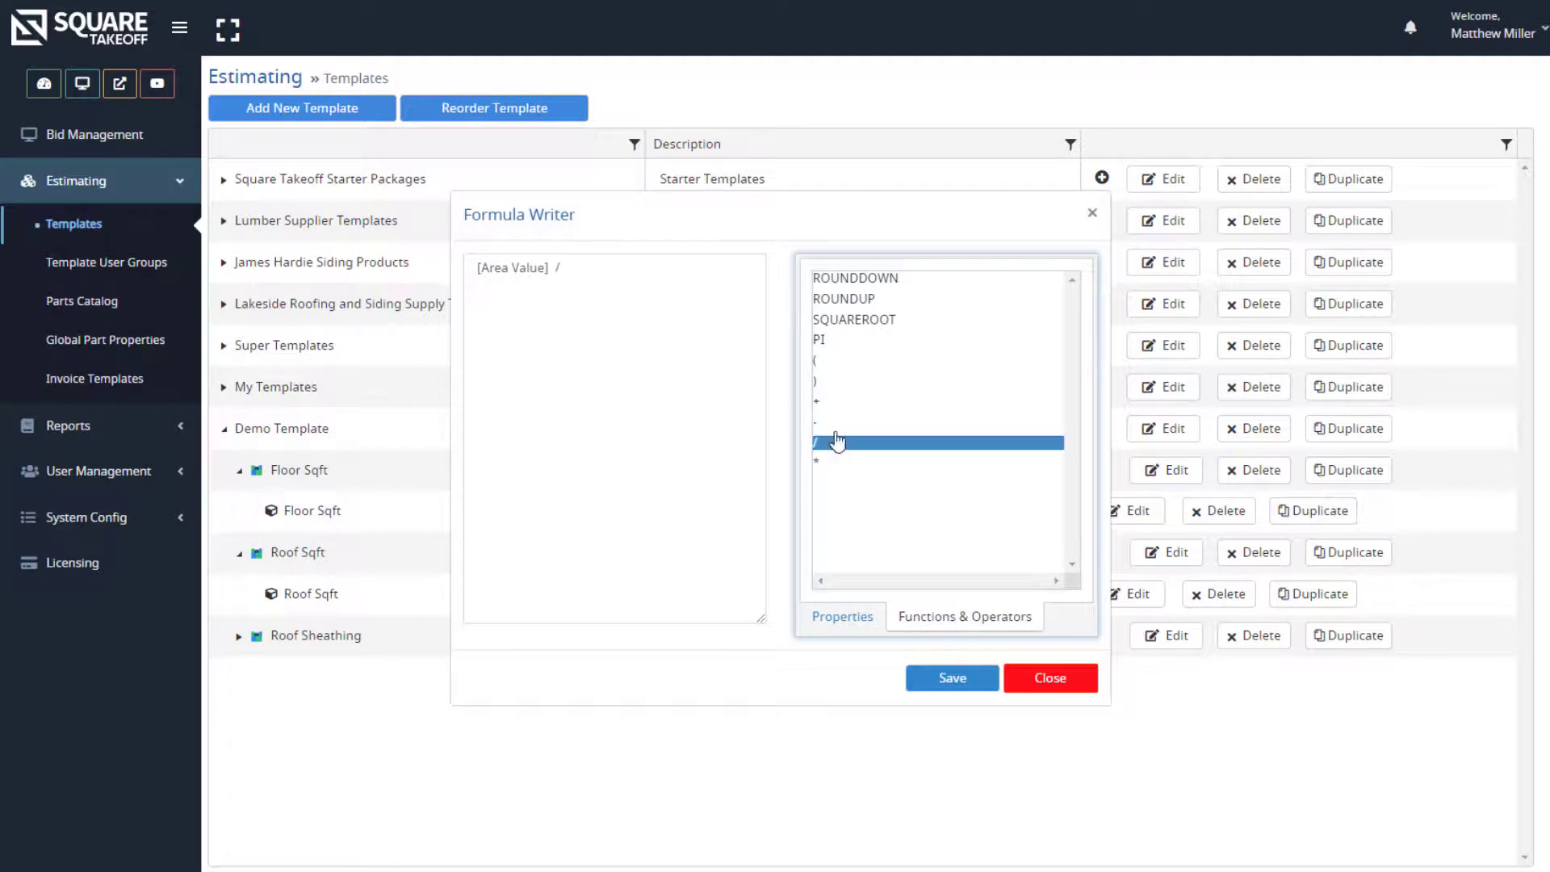
{"action": "left_click", "coordinate": [571, 269]}
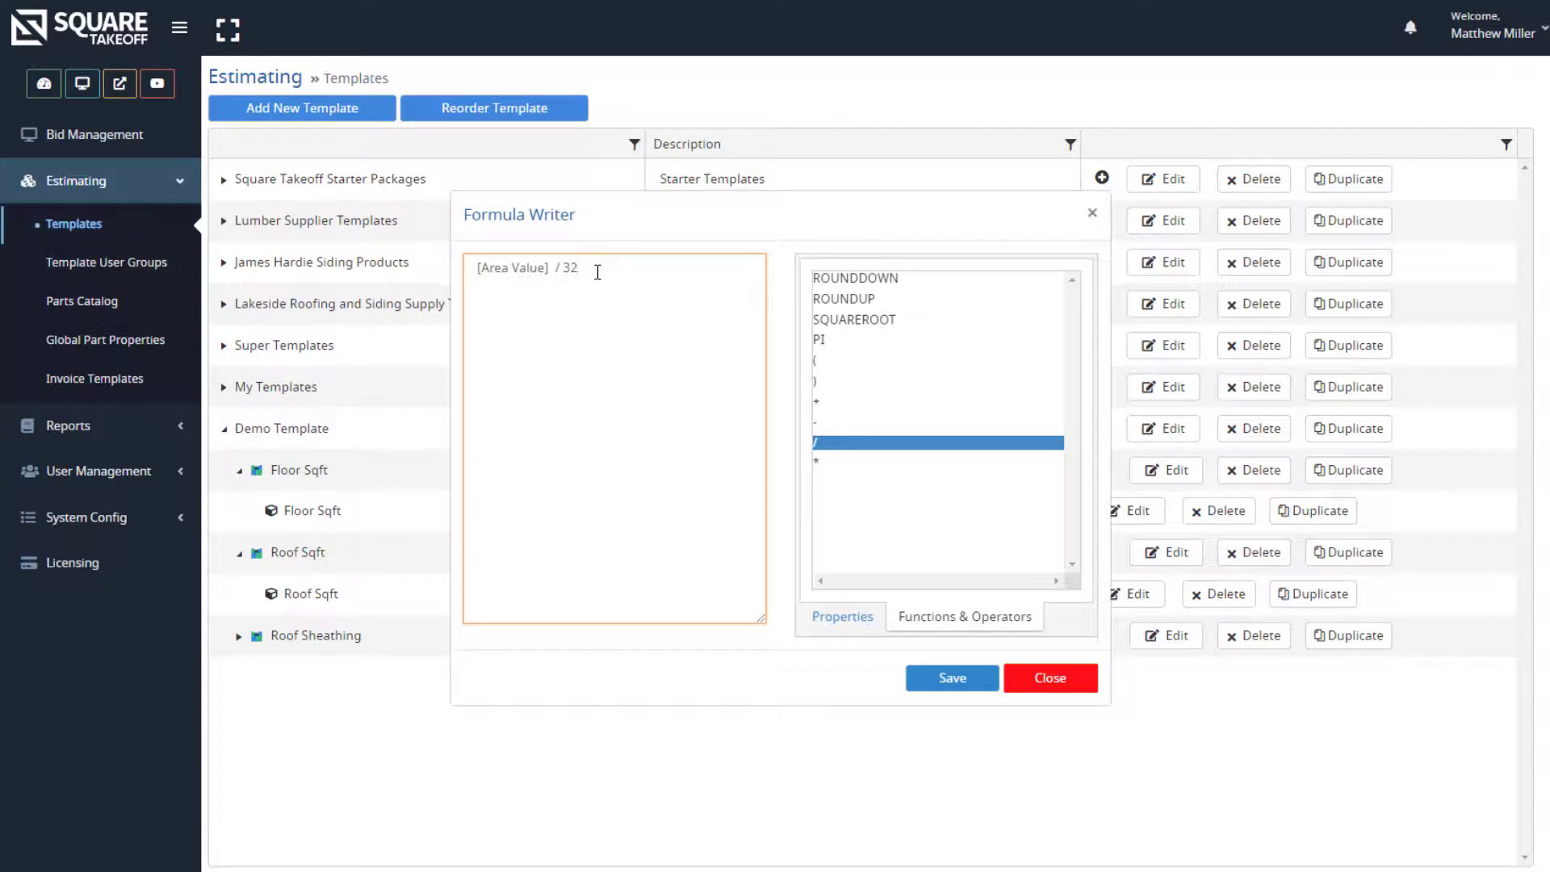
{"action": "left_click", "coordinate": [477, 267]}
{"action": "type", "text": "("}
{"action": "left_click", "coordinate": [475, 265]}
{"action": "type", "text": "ROUNDUP"}
{"action": "left_click_drag", "start_coordinate": [668, 274], "coordinate": [456, 281]}
{"action": "key", "text": "BackSpace"}
Write the Qty formula's first term as ( [Area Value] /32), dividing the Area Value property by 32 inside parentheses
{"action": "left_click", "coordinate": [856, 623]}
{"action": "double_click", "coordinate": [854, 281]}
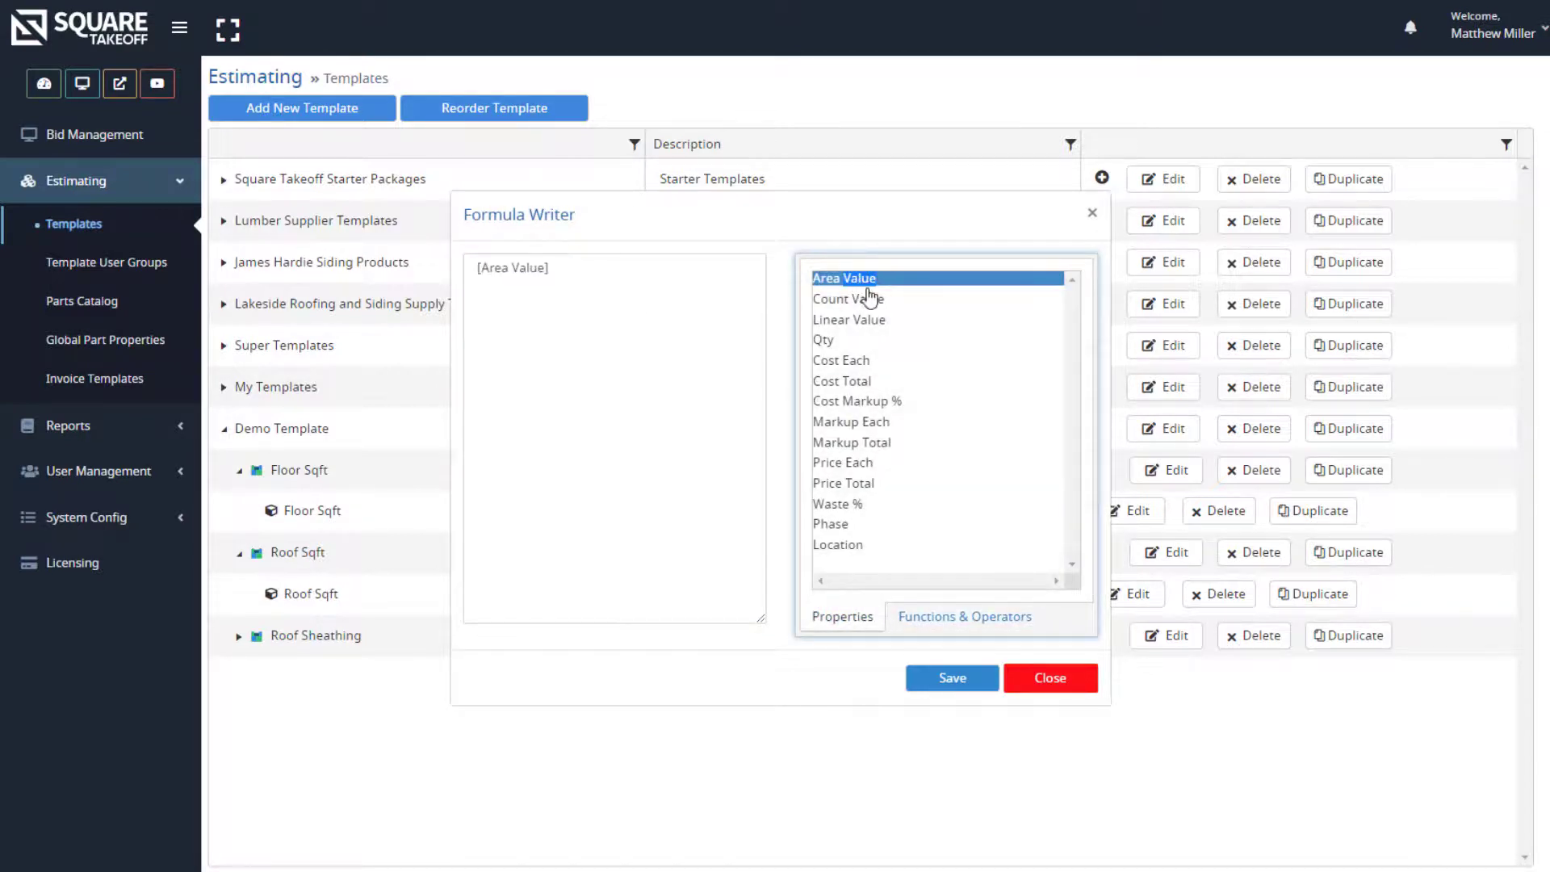
{"action": "left_click", "coordinate": [617, 275]}
{"action": "type", "text": "/32"}
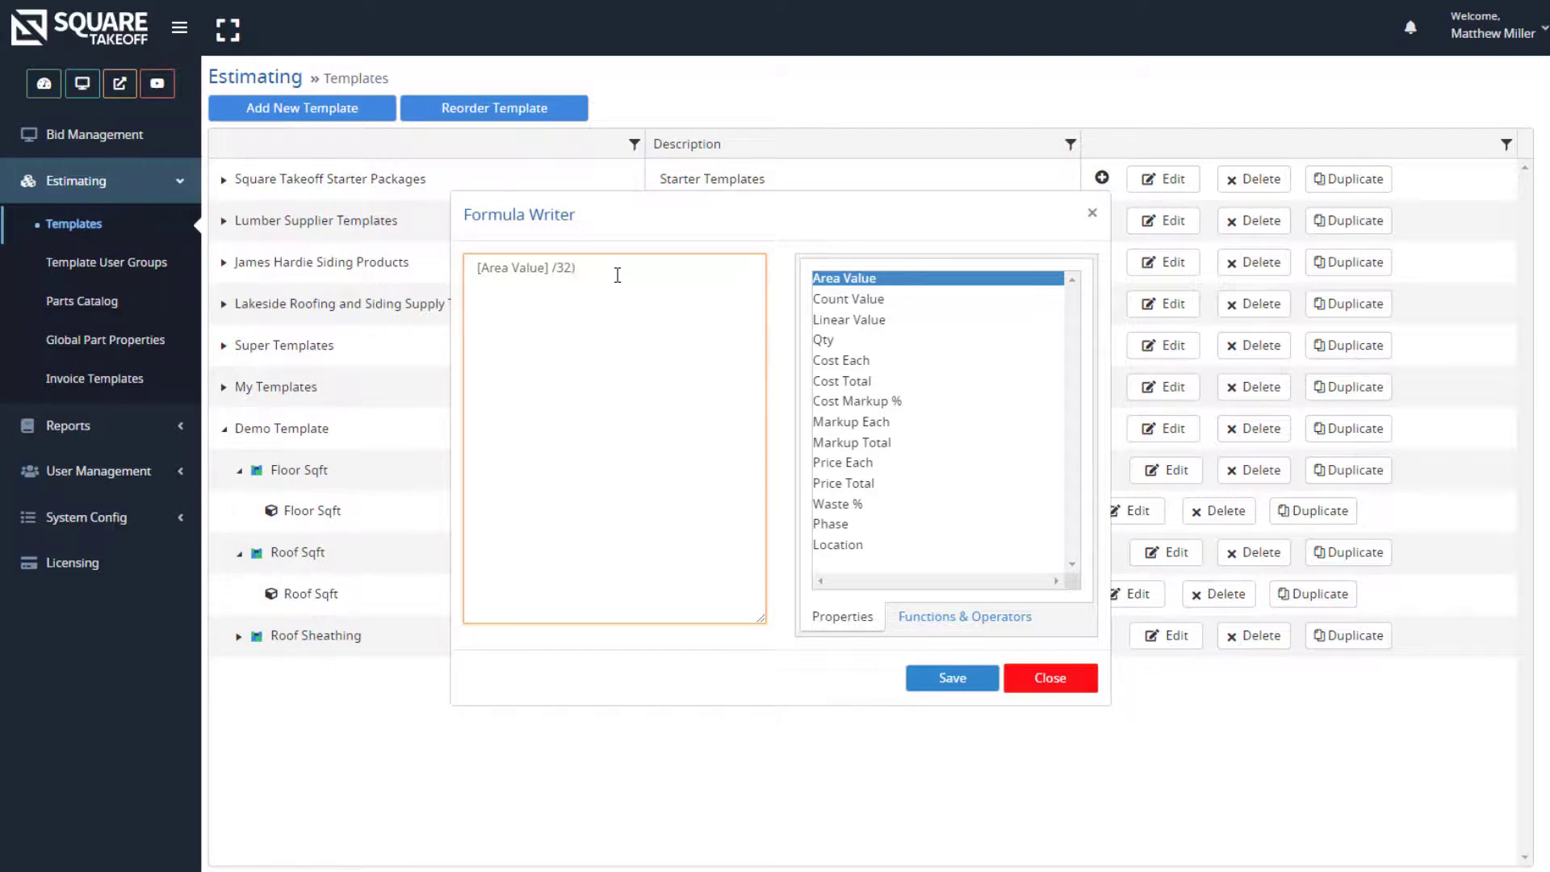
{"action": "left_click", "coordinate": [478, 267]}
{"action": "type", "text": "("}
Complete the formula as ROUNDUP(( [Area Value] /32) * ( [Waste %] +100)/100) and save it to the Qty property
{"action": "double_click", "coordinate": [836, 509]}
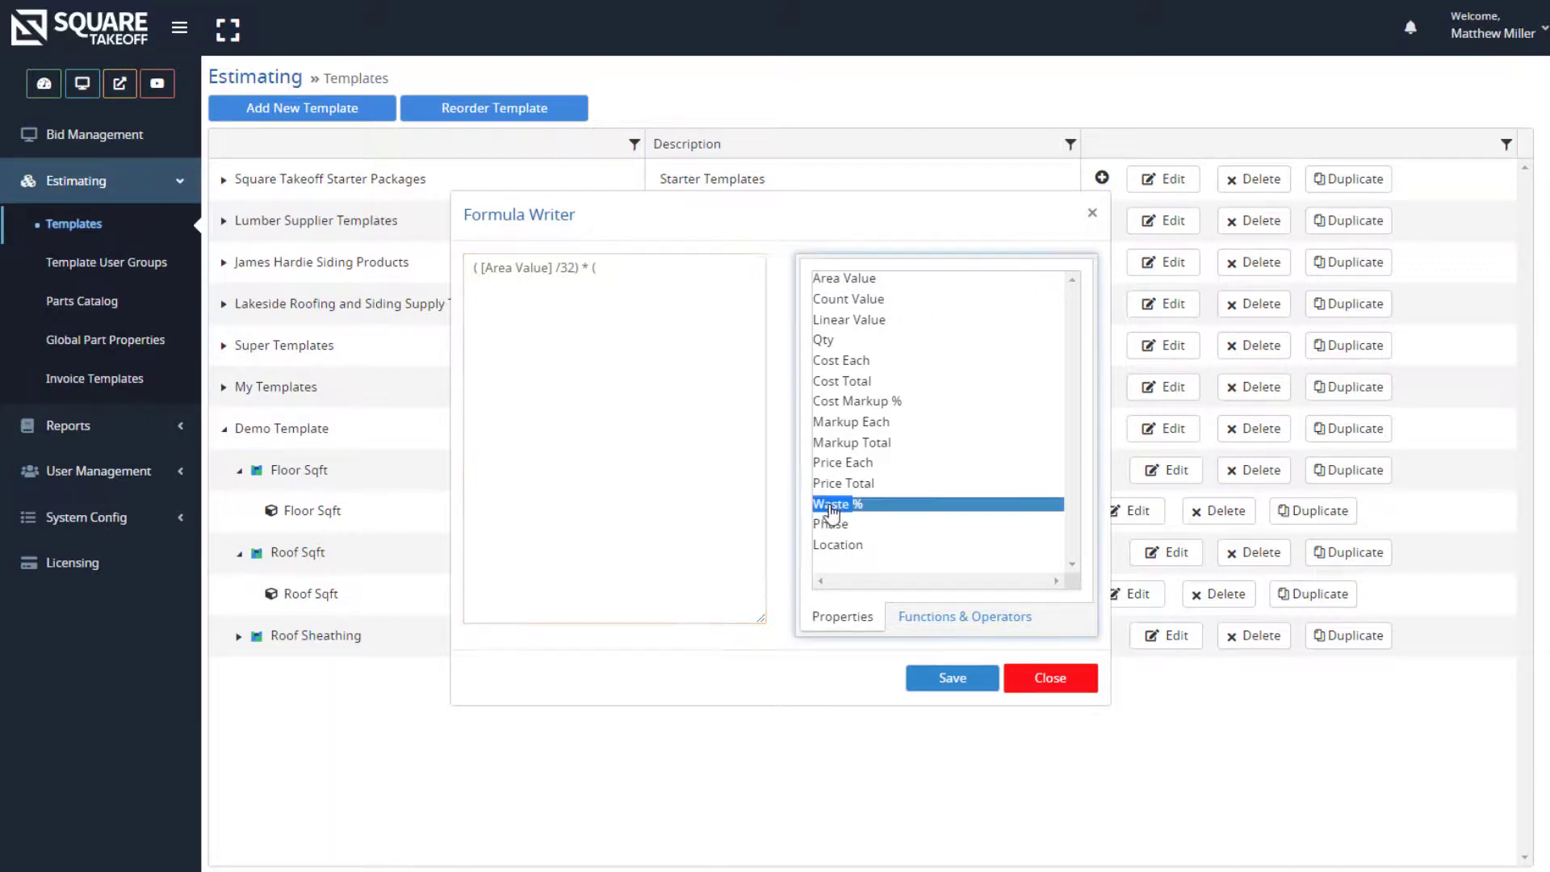
{"action": "left_click", "coordinate": [674, 273]}
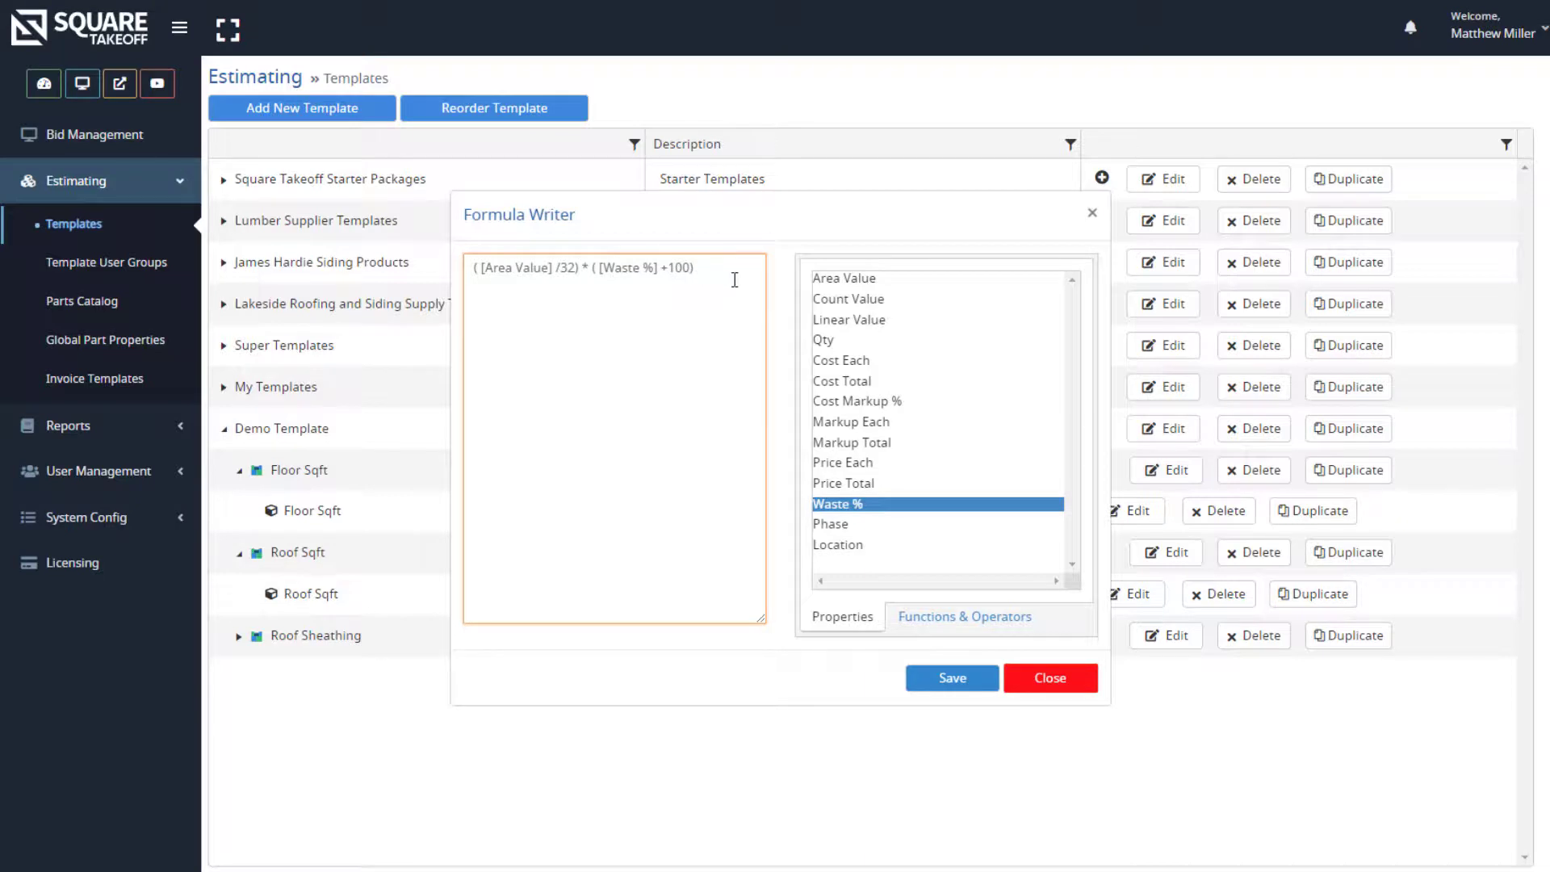
{"action": "type", "text": "00"}
{"action": "type", "text": "("}
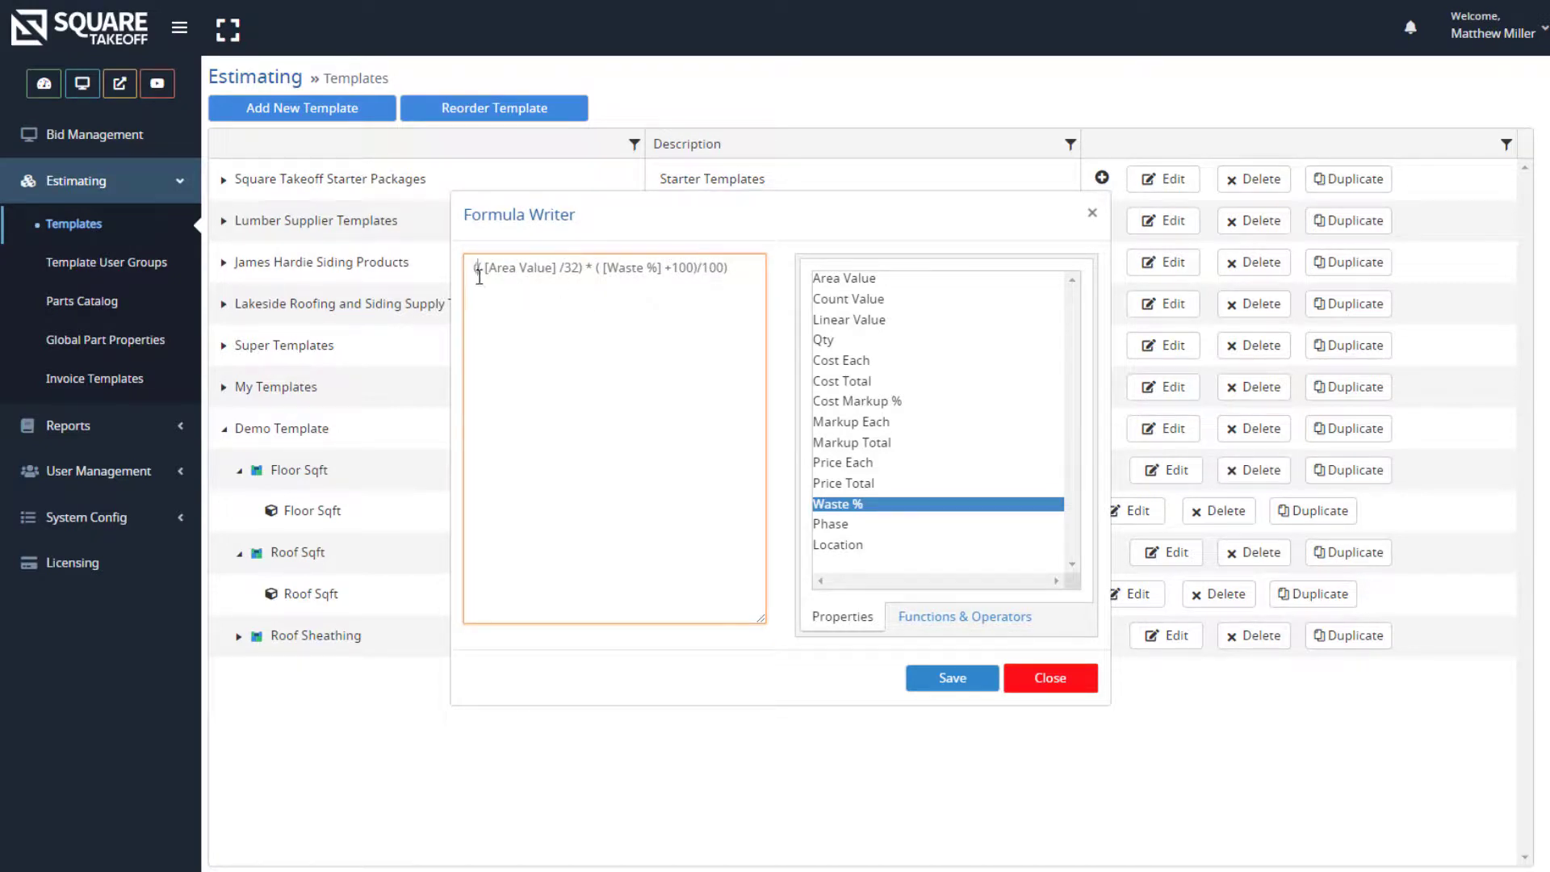
{"action": "type", "text": "ROUNDUP"}
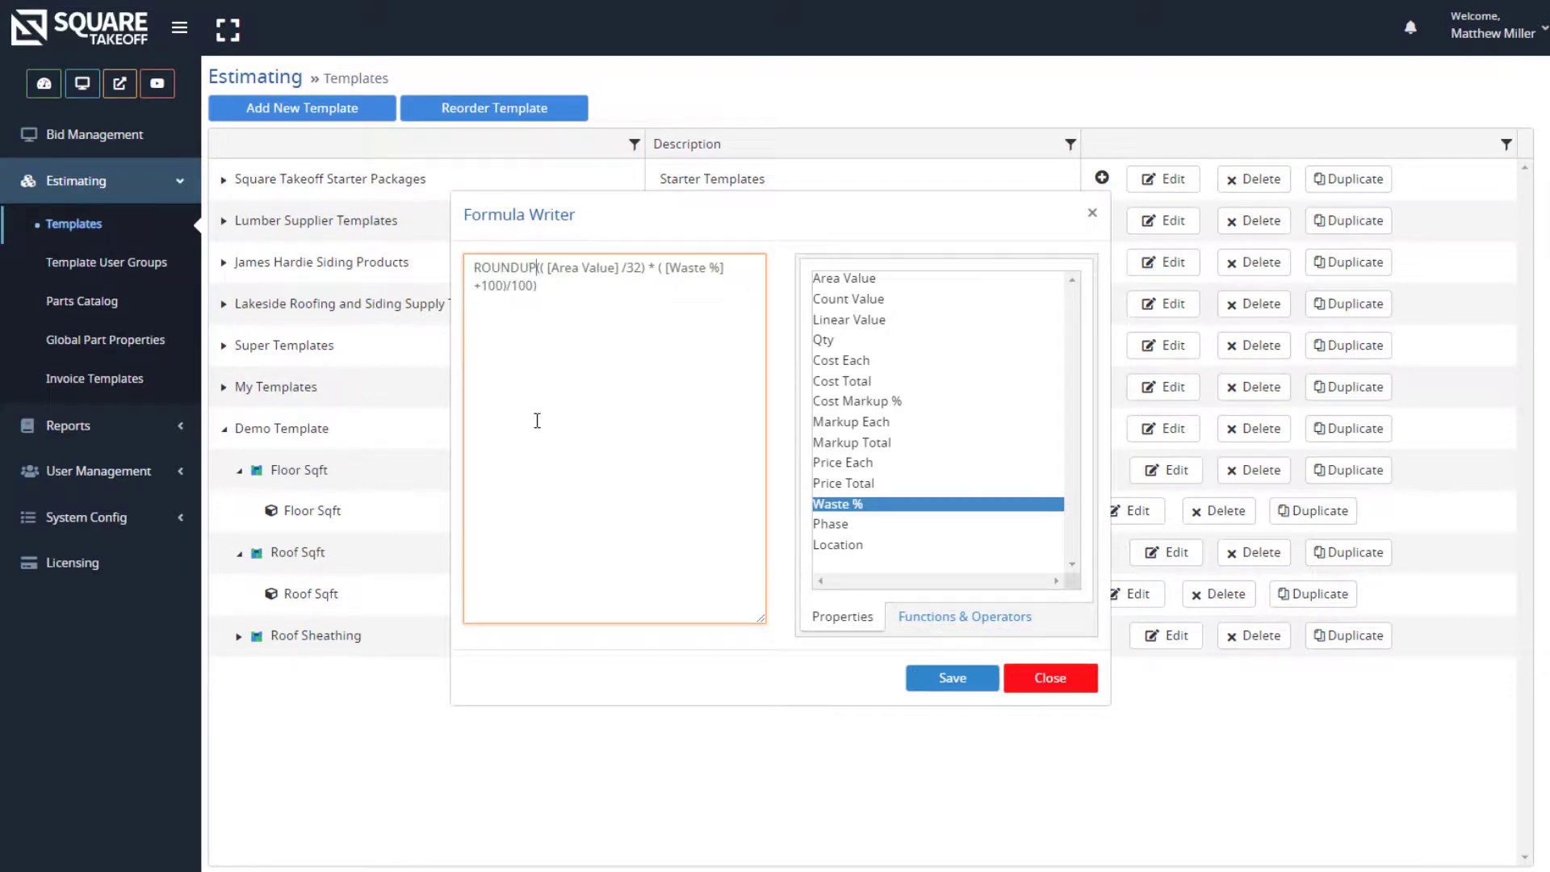
{"action": "left_click", "coordinate": [954, 680]}
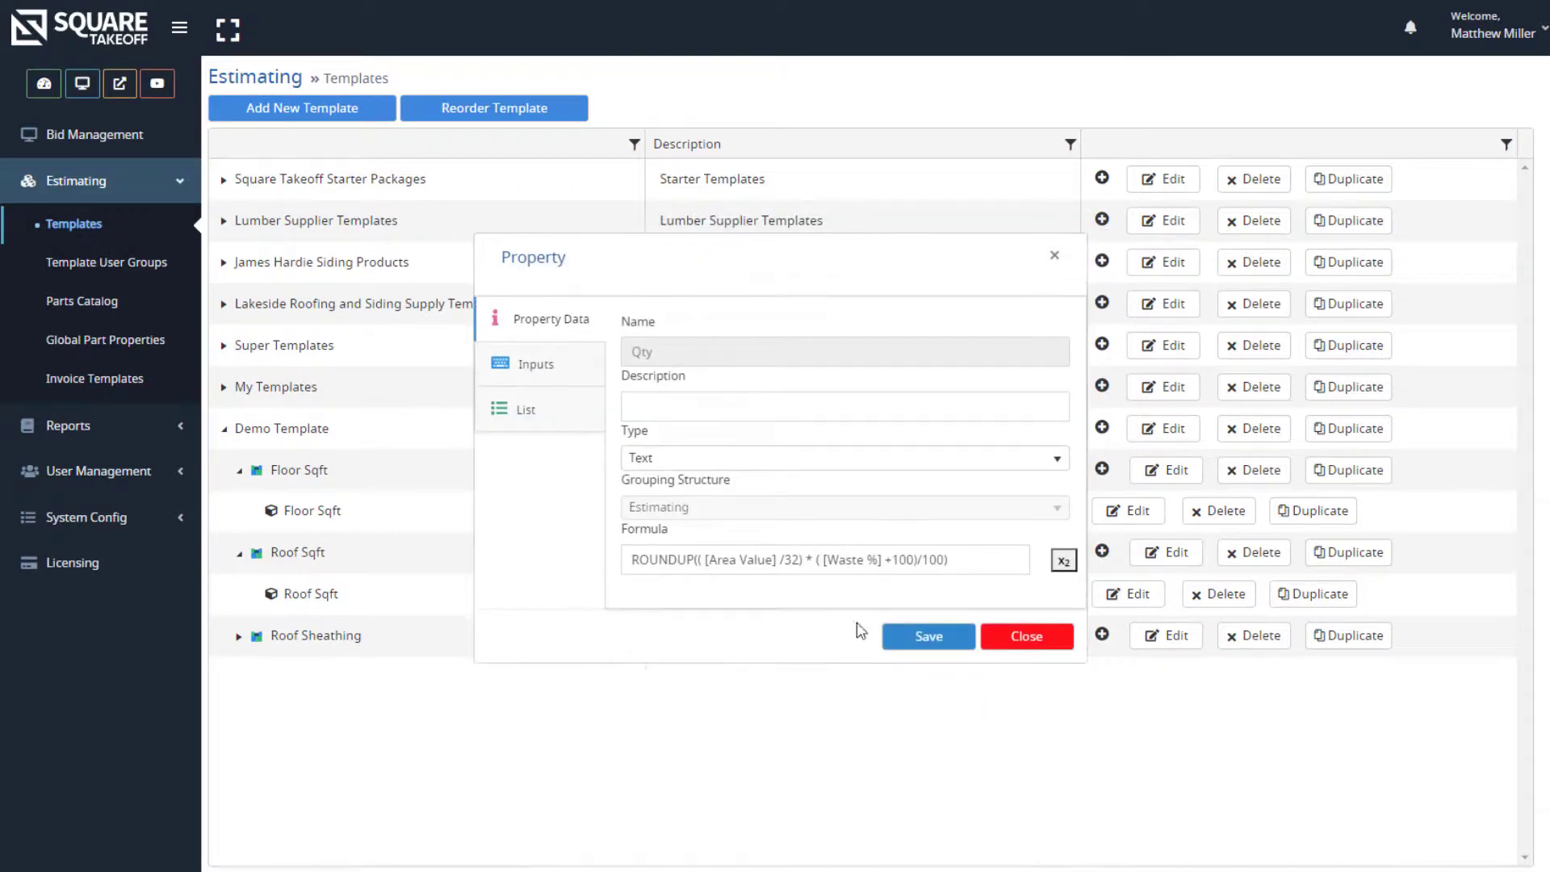
Set the Qty property's unit of measure to SHEET and save the property
{"action": "left_click", "coordinate": [566, 376]}
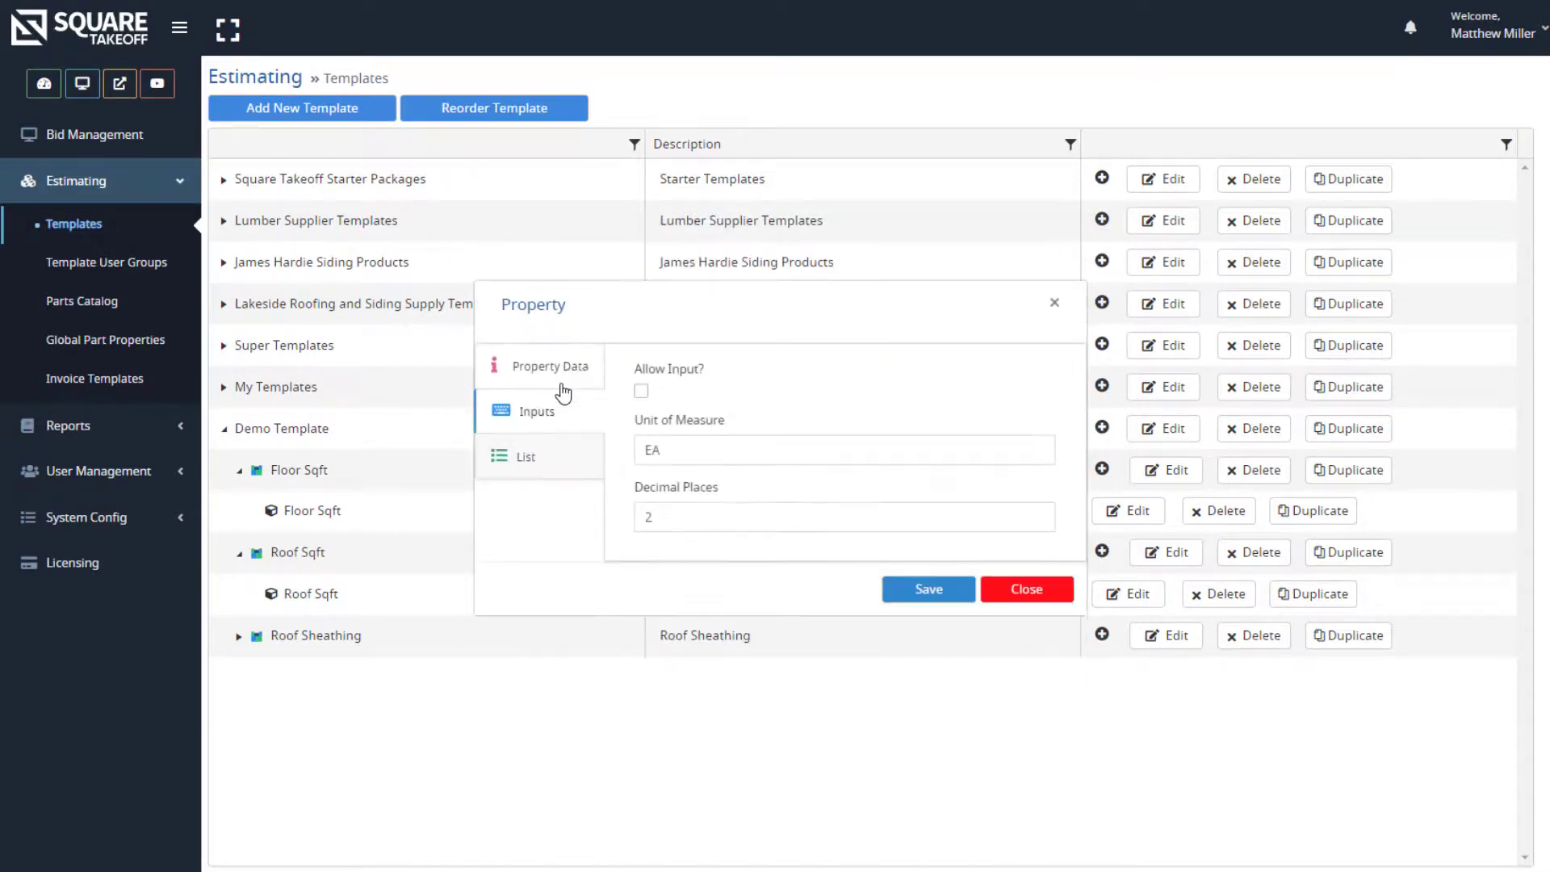
{"action": "double_click", "coordinate": [653, 449]}
{"action": "type", "text": "SHEET"}
{"action": "key", "text": "BackSpace"}
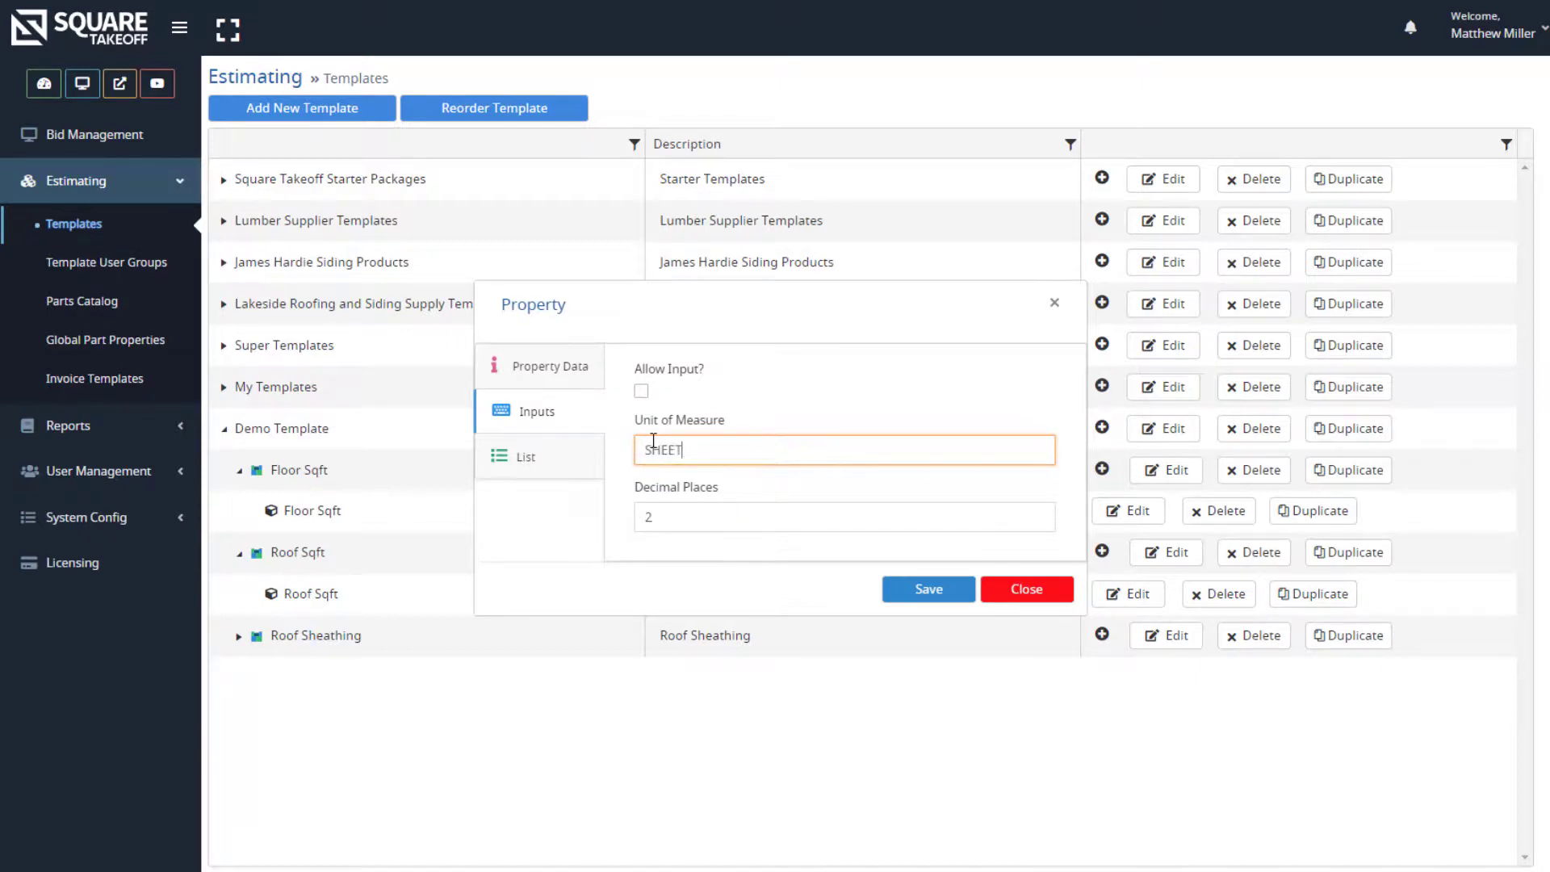
{"action": "left_click", "coordinate": [527, 374]}
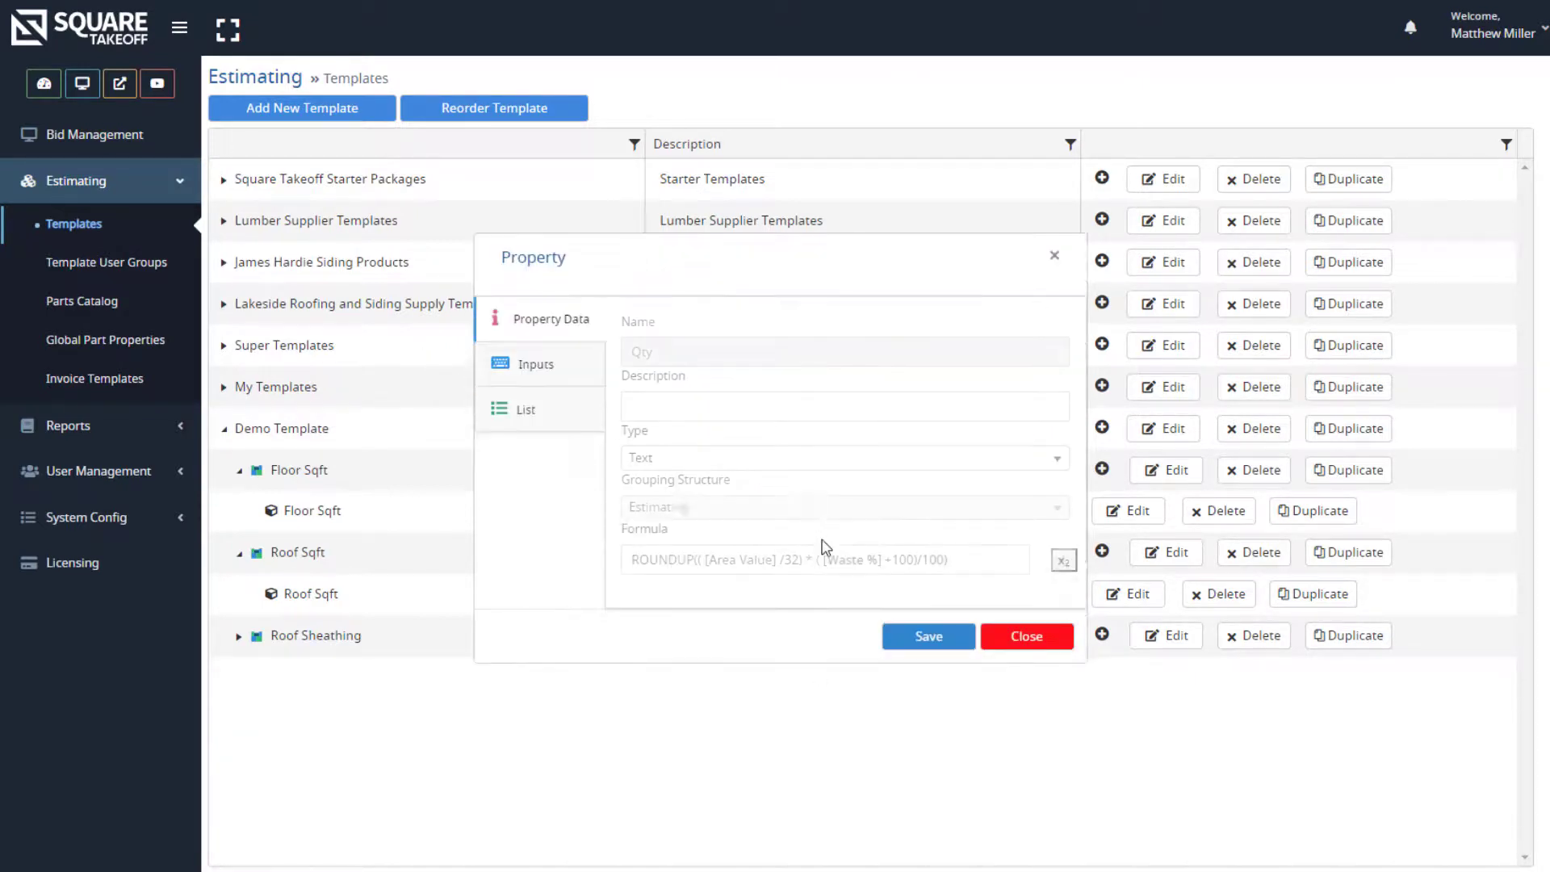
{"action": "left_click", "coordinate": [928, 646]}
Set the Waste % property's formula to 10, save it, close the part and expand the Roof Sheathing assembly
{"action": "scroll", "coordinate": [763, 585], "scroll_direction": "down", "scroll_amount": 5}
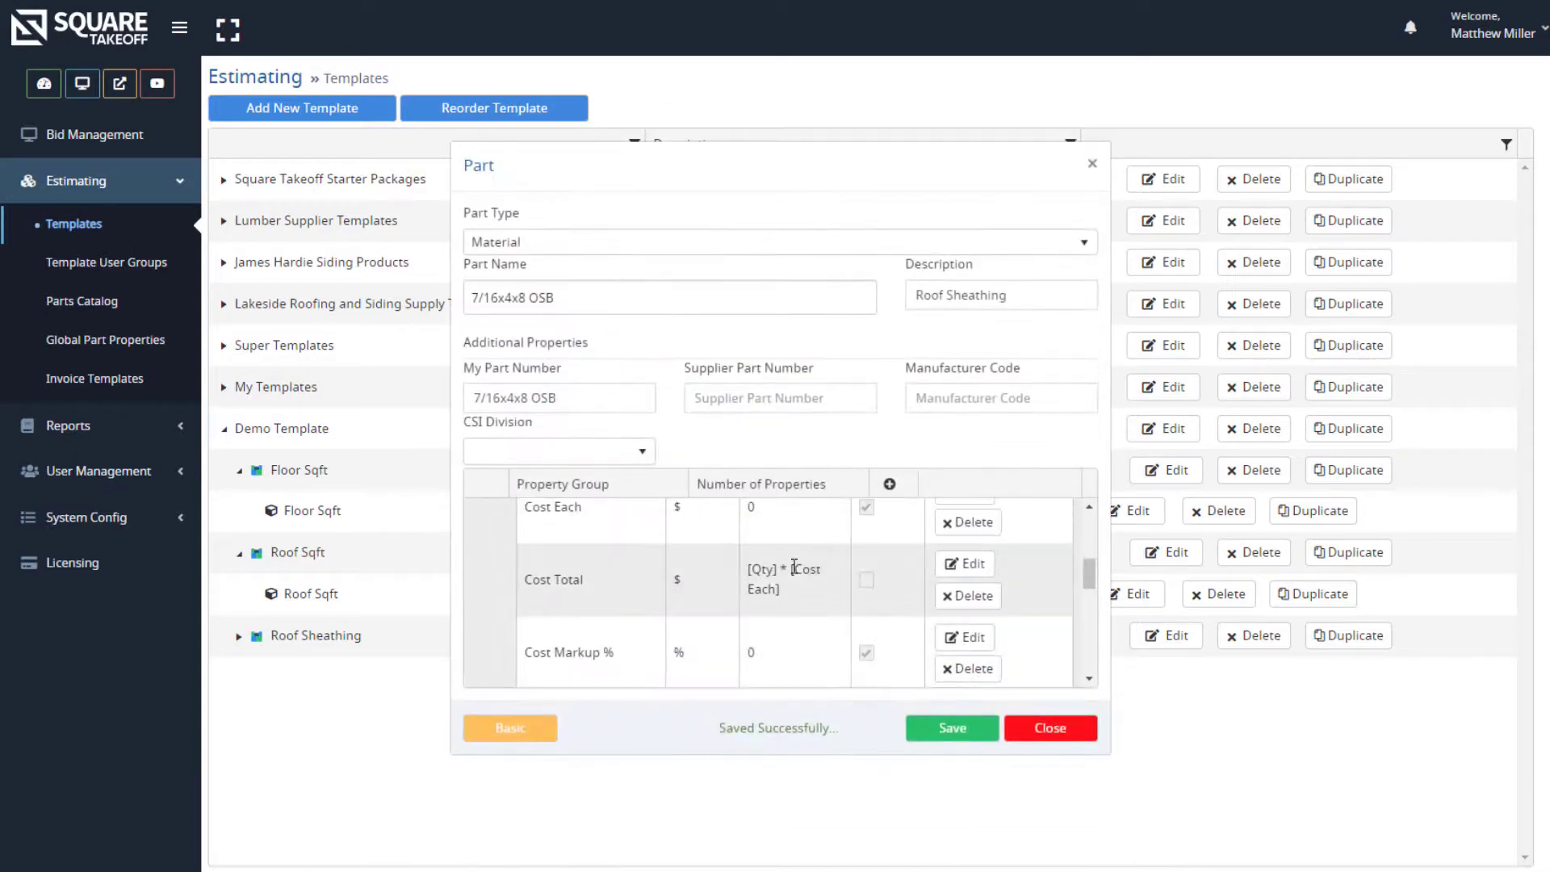
{"action": "scroll", "coordinate": [789, 648], "scroll_direction": "down", "scroll_amount": 5}
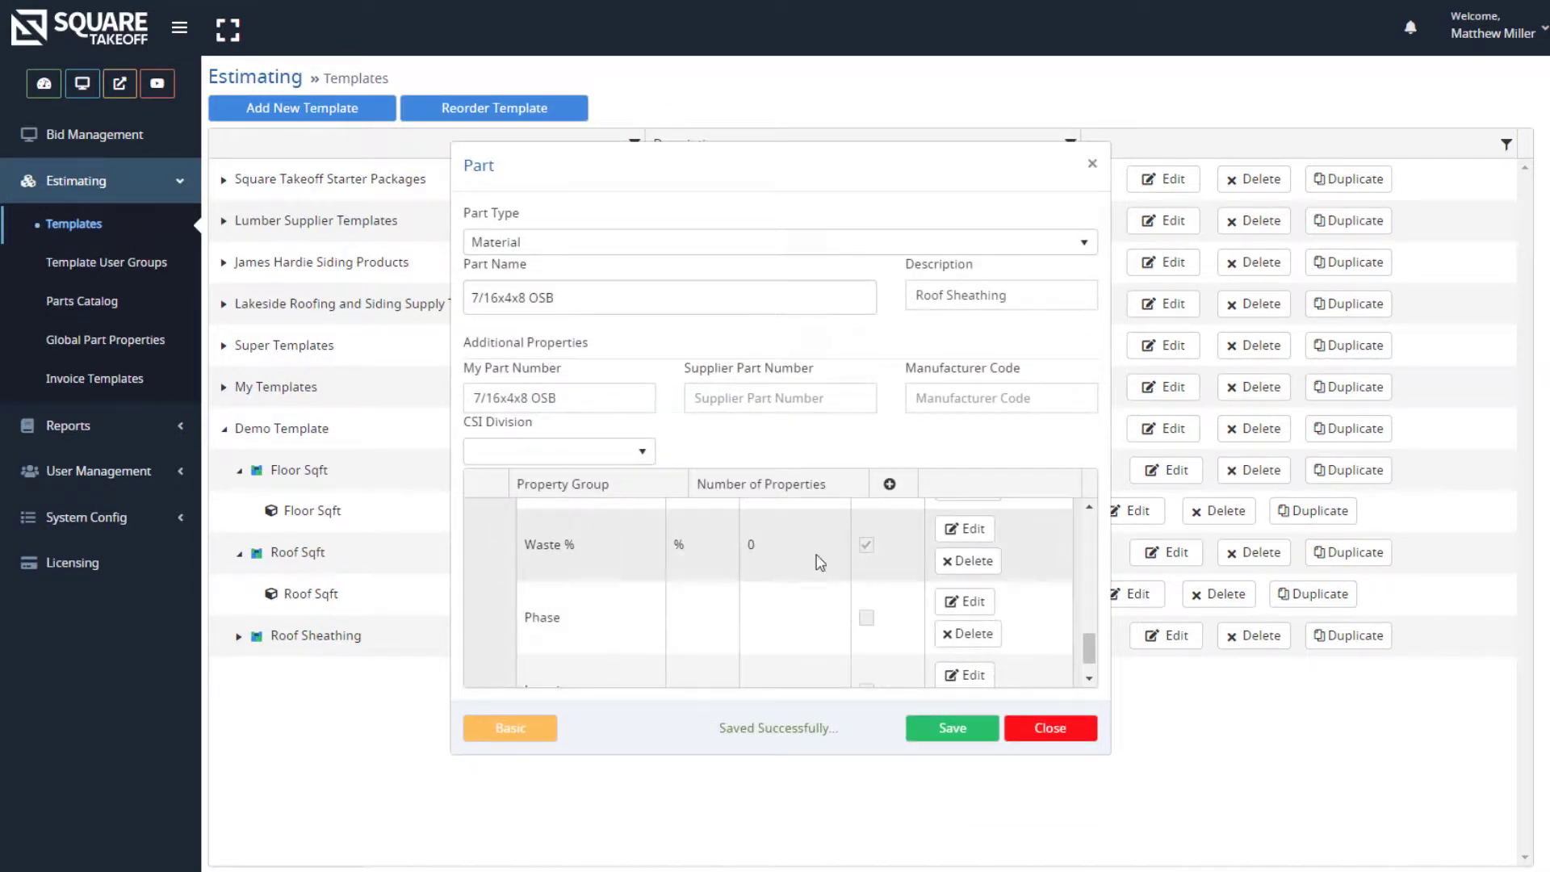
{"action": "left_click", "coordinate": [965, 529]}
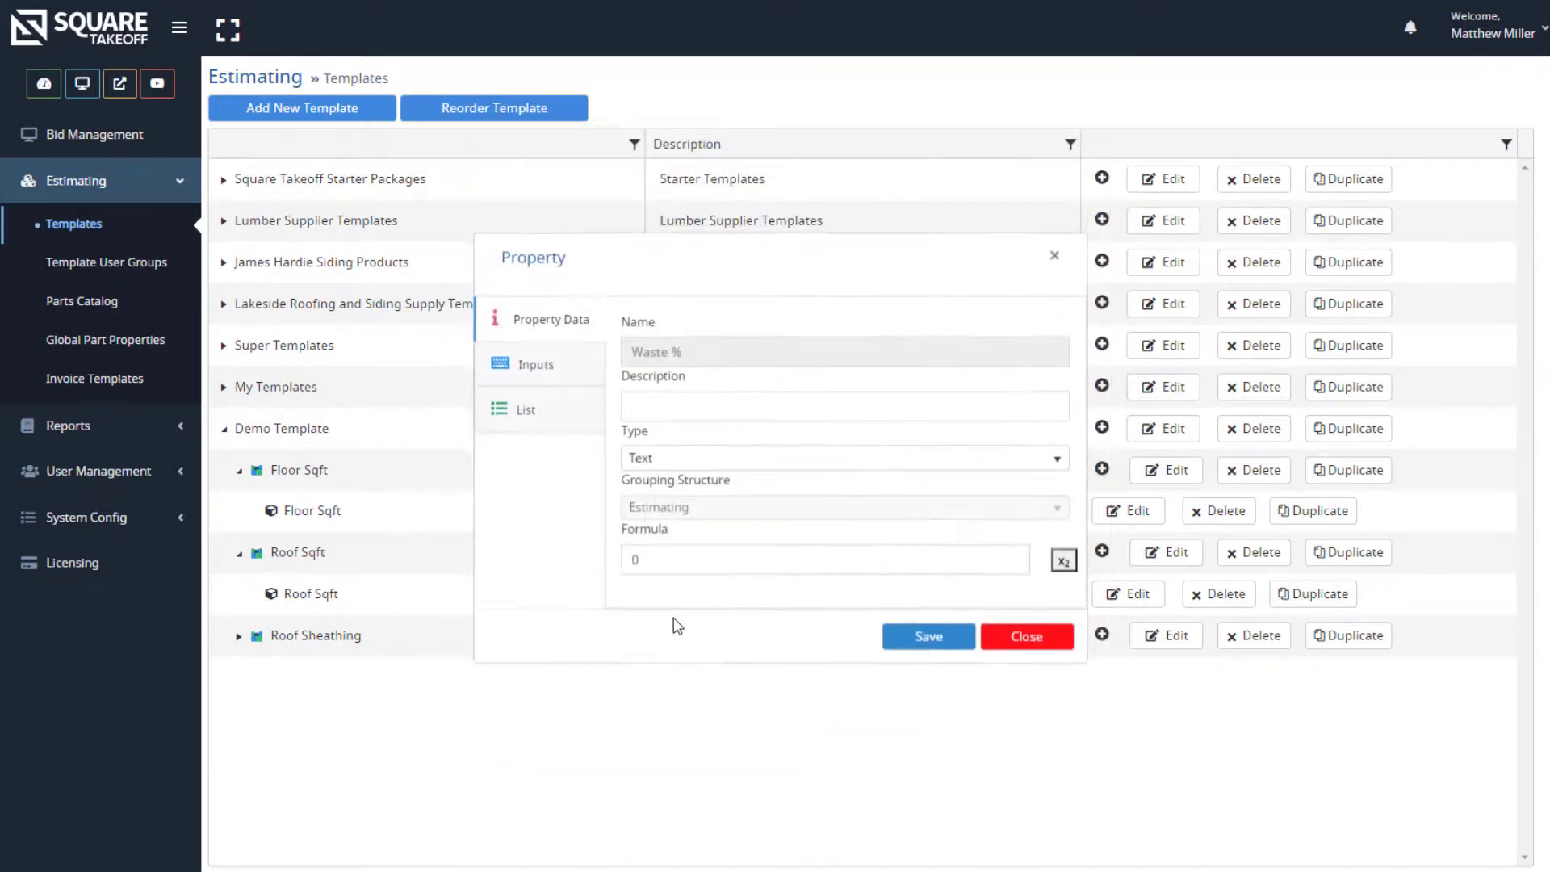
{"action": "left_click", "coordinate": [657, 560]}
{"action": "type", "text": "10"}
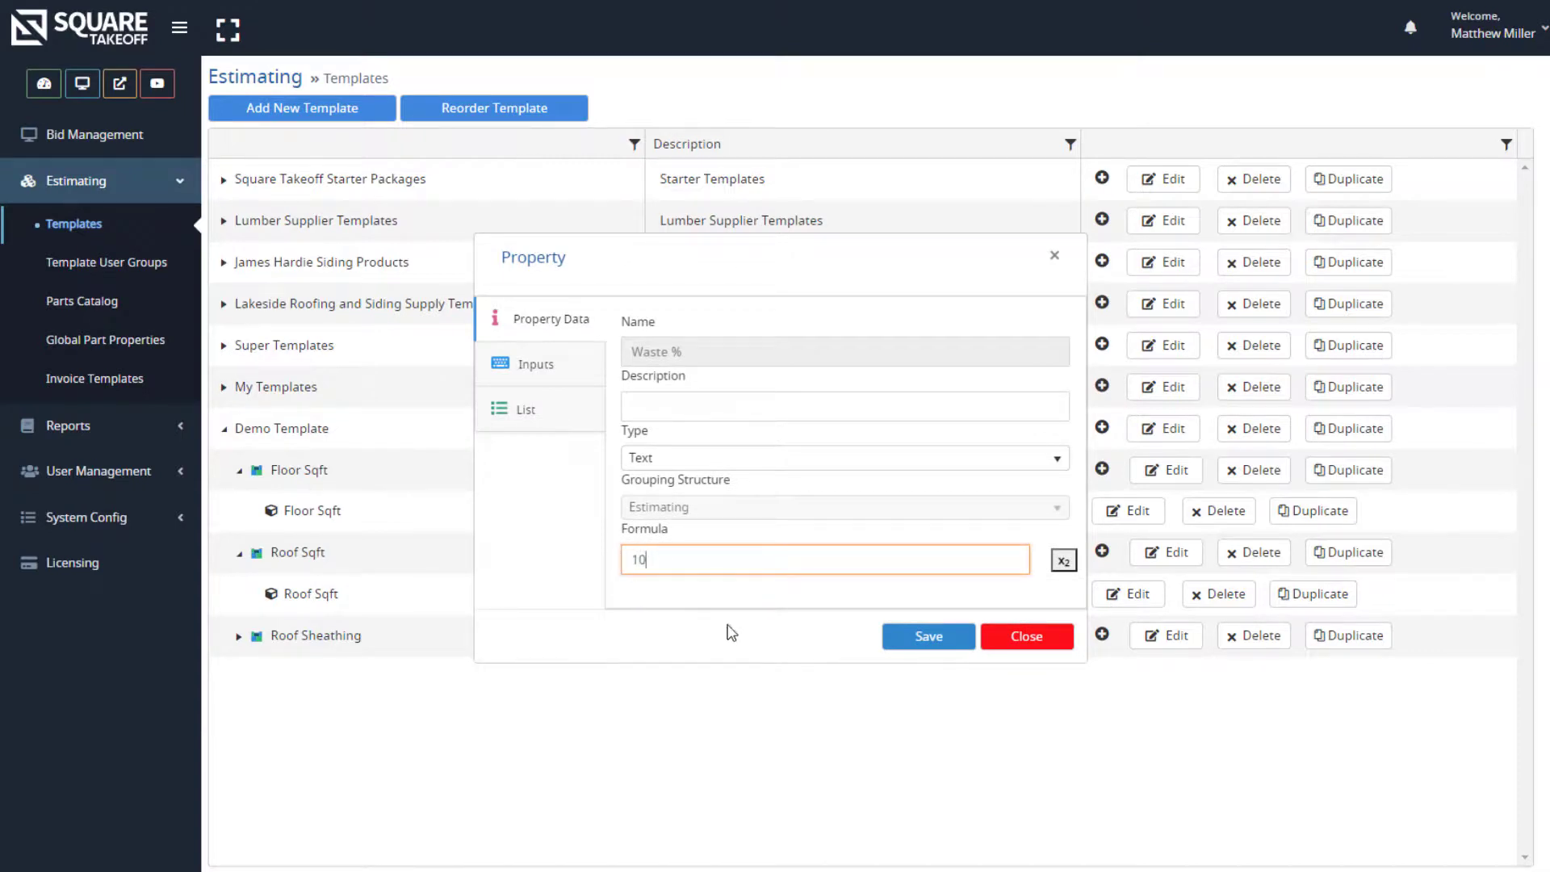
{"action": "left_click", "coordinate": [927, 639]}
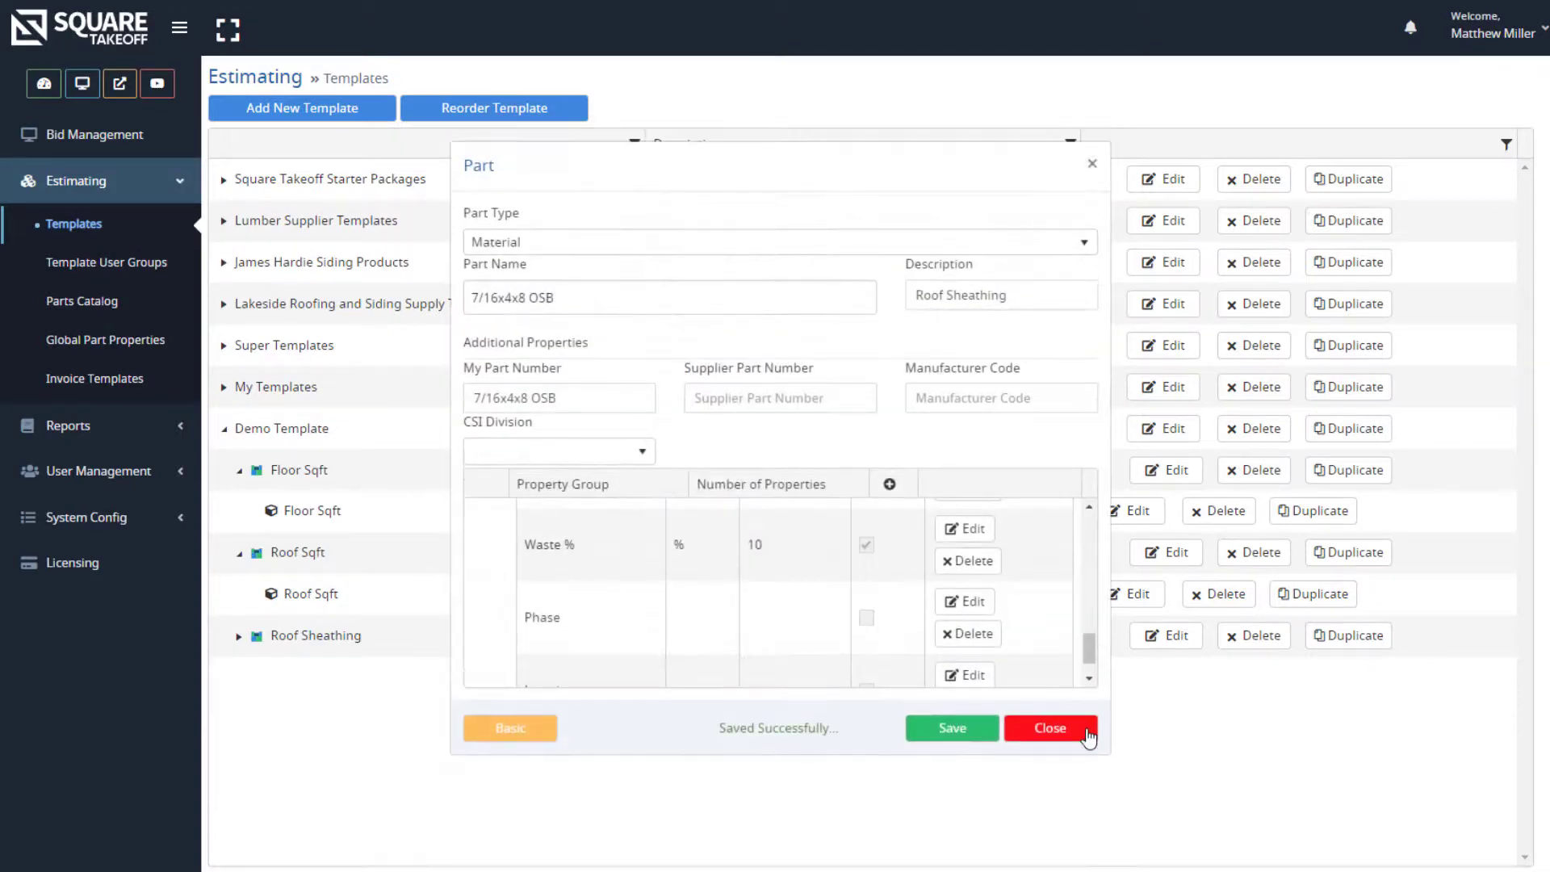
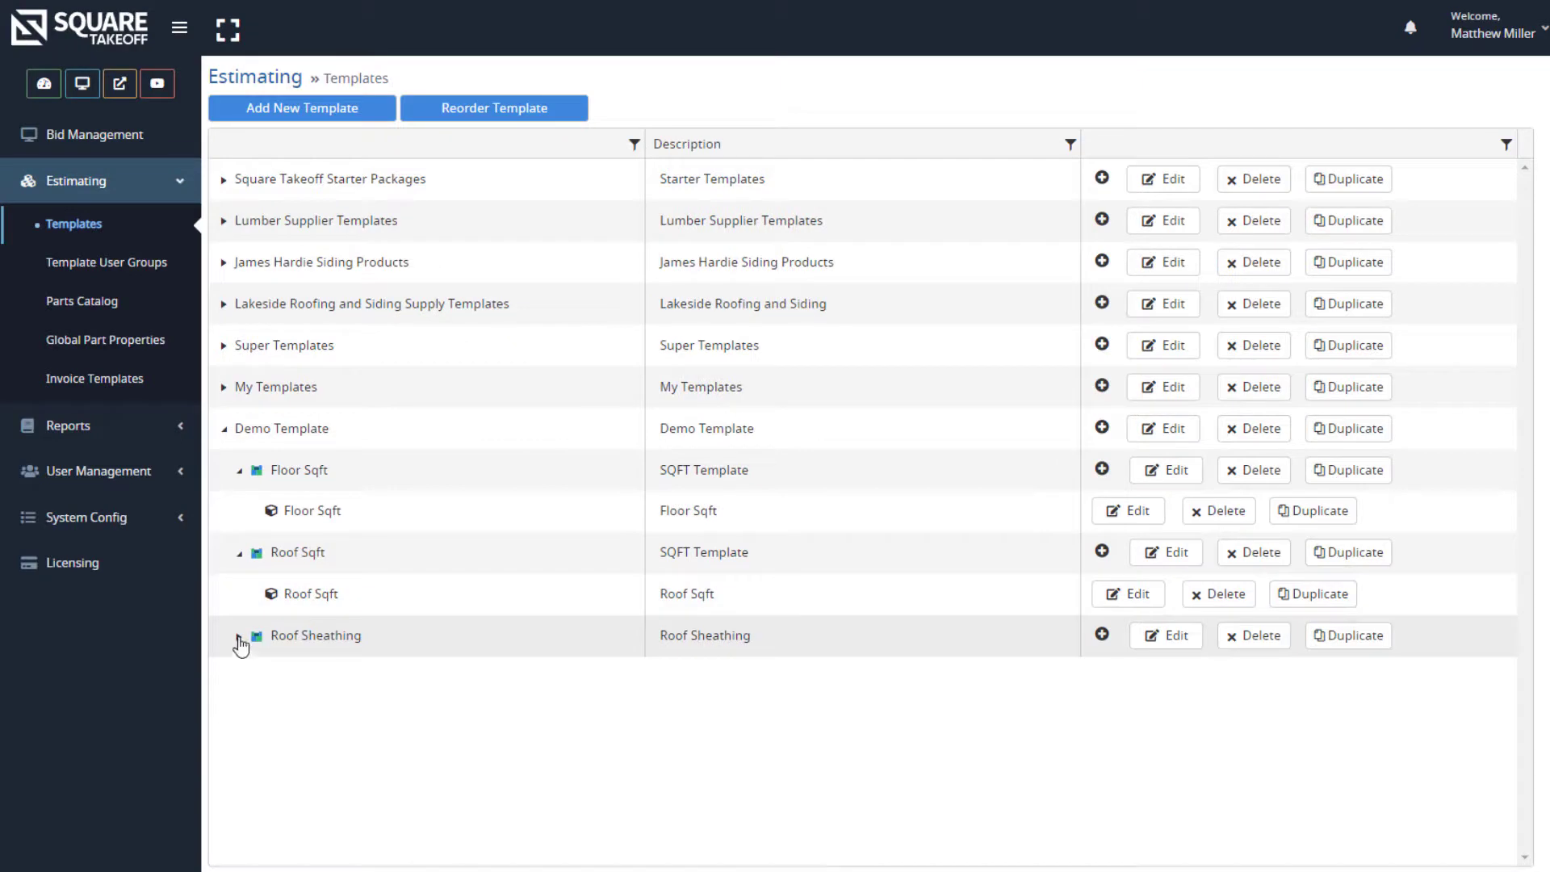
{"action": "left_click", "coordinate": [239, 636]}
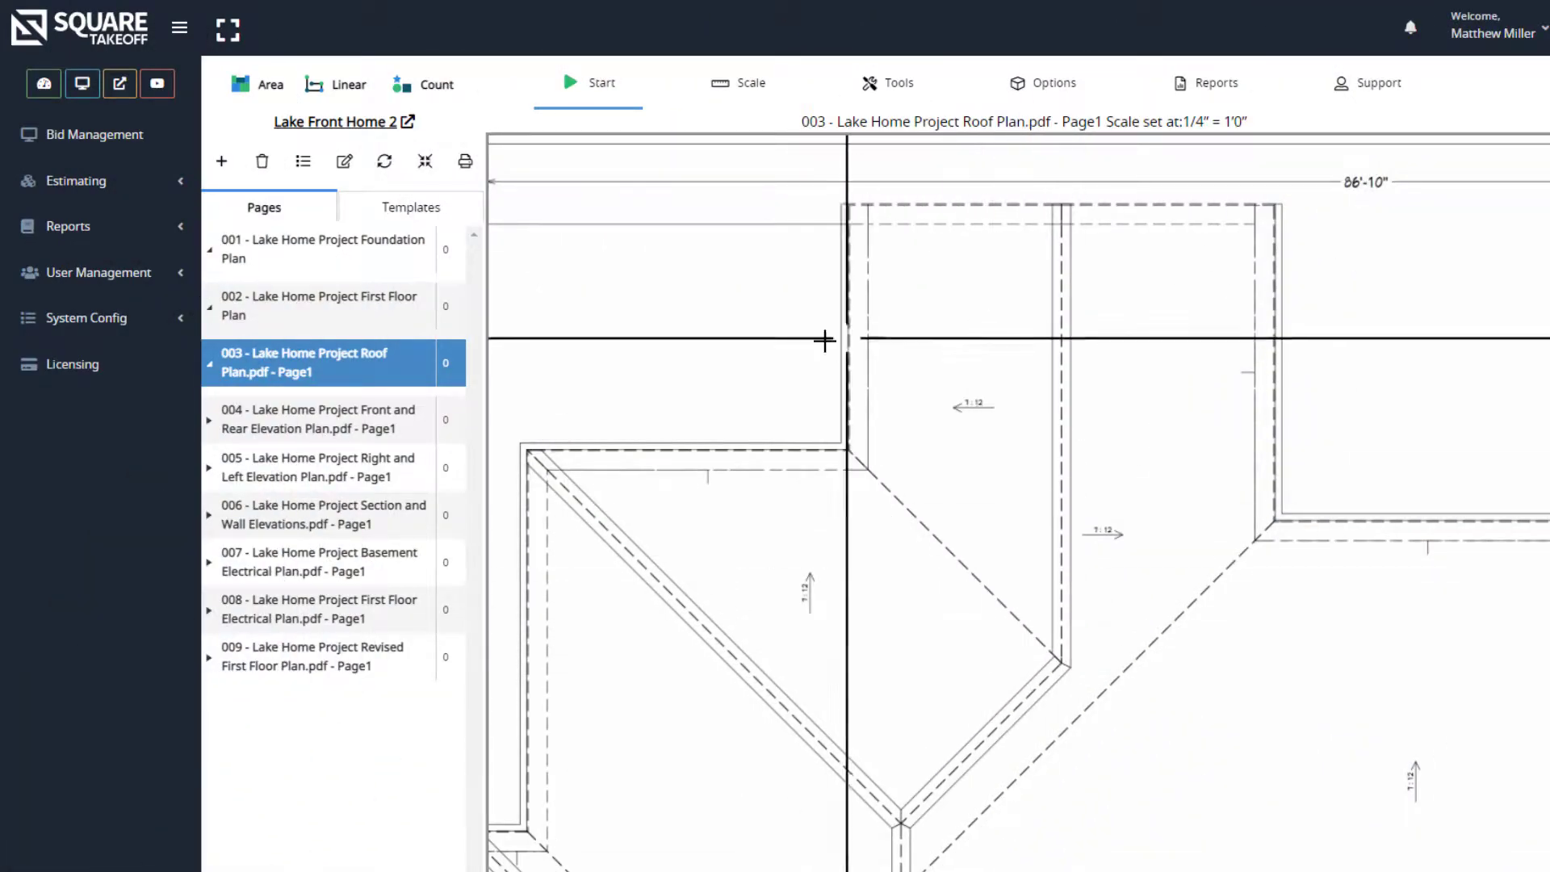
Show the templates for the roof plan takeoff and switch the template group to Default Group
{"action": "left_click", "coordinate": [408, 212]}
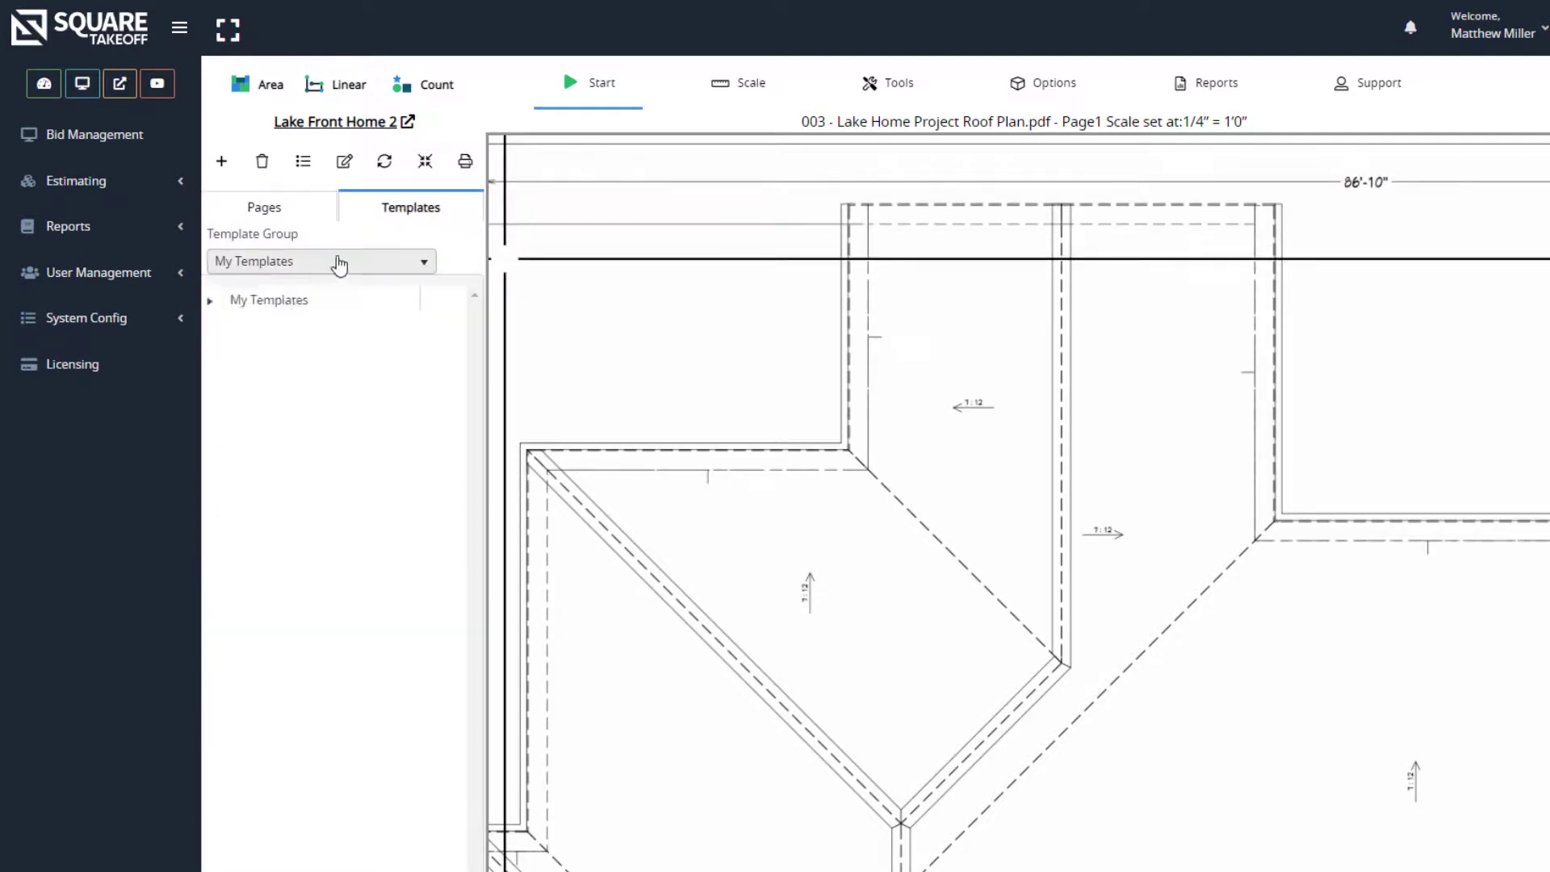
{"action": "left_click", "coordinate": [335, 260]}
{"action": "left_click", "coordinate": [262, 380]}
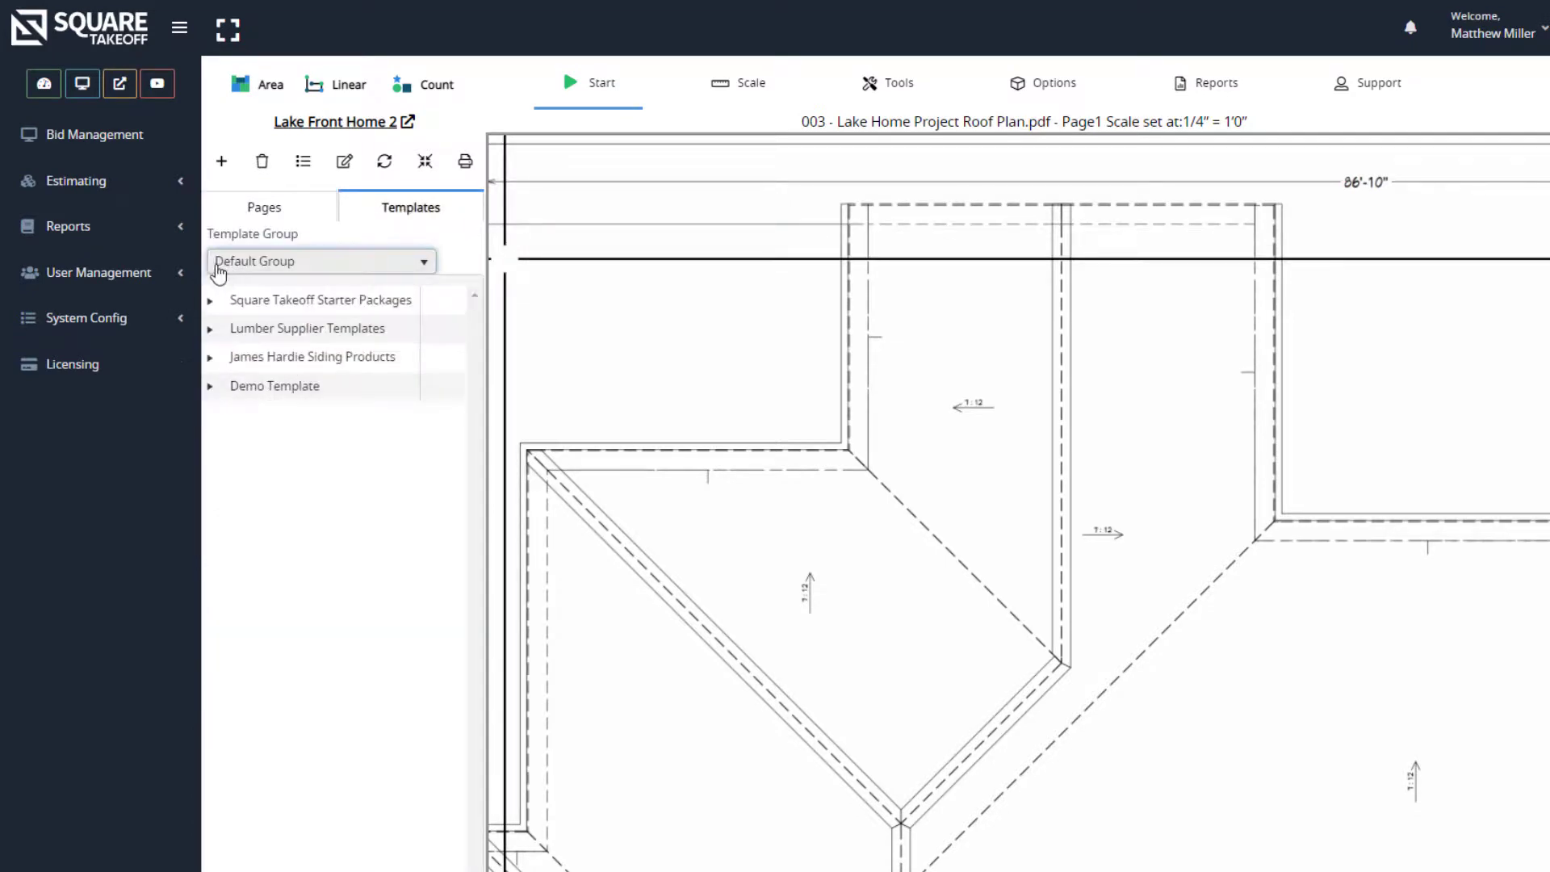
Start a Roof Sqft area takeoff from the Demo Template with a 7/12 pitch and save its takeoff properties
{"action": "left_click", "coordinate": [210, 387]}
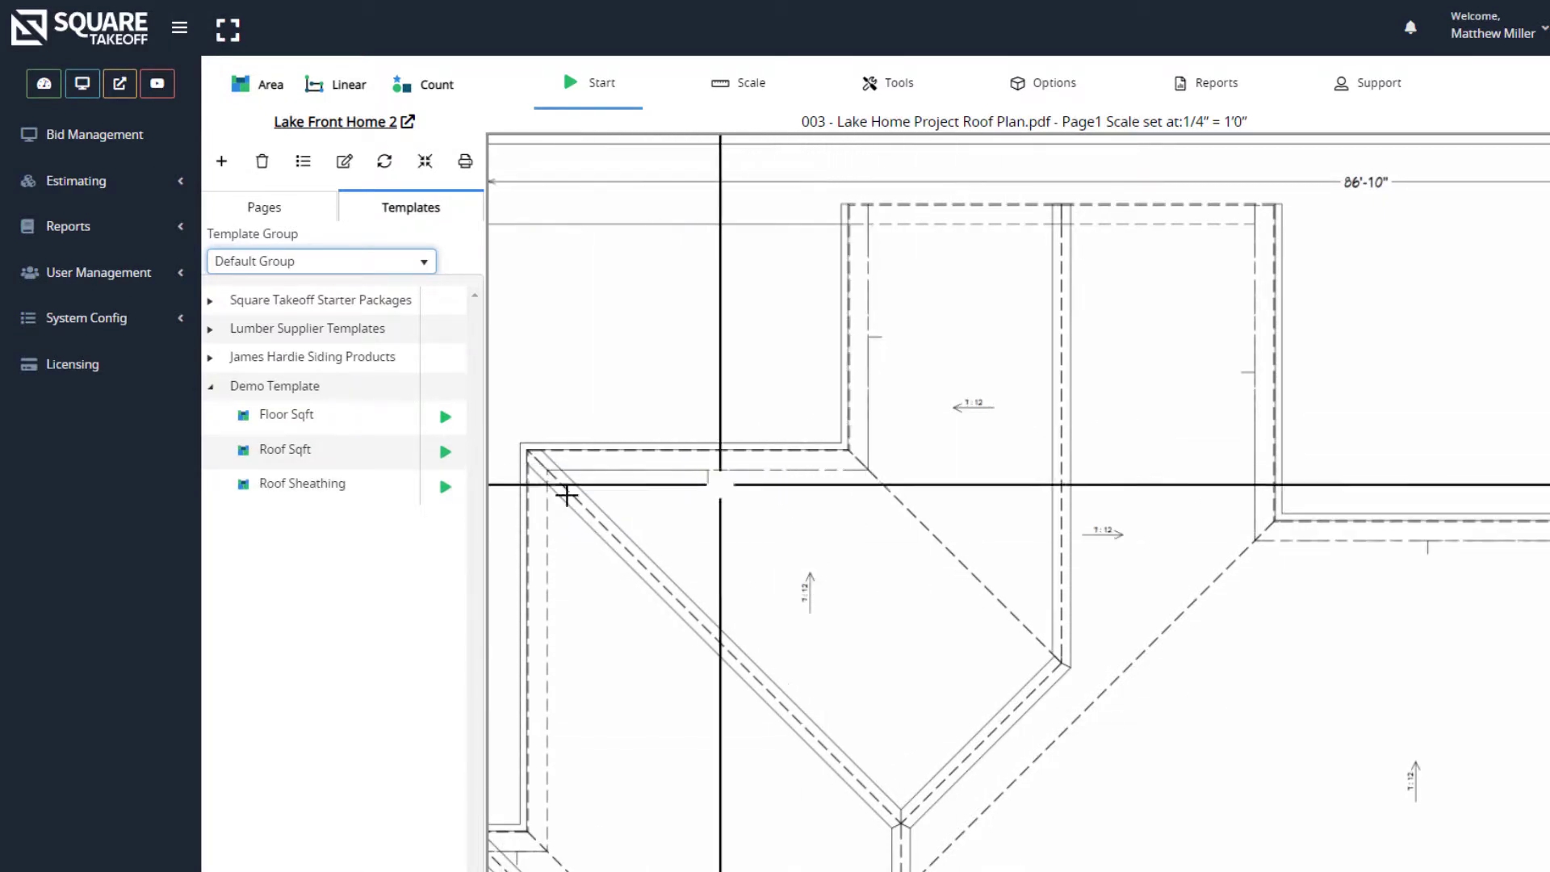
{"action": "left_click", "coordinate": [443, 451]}
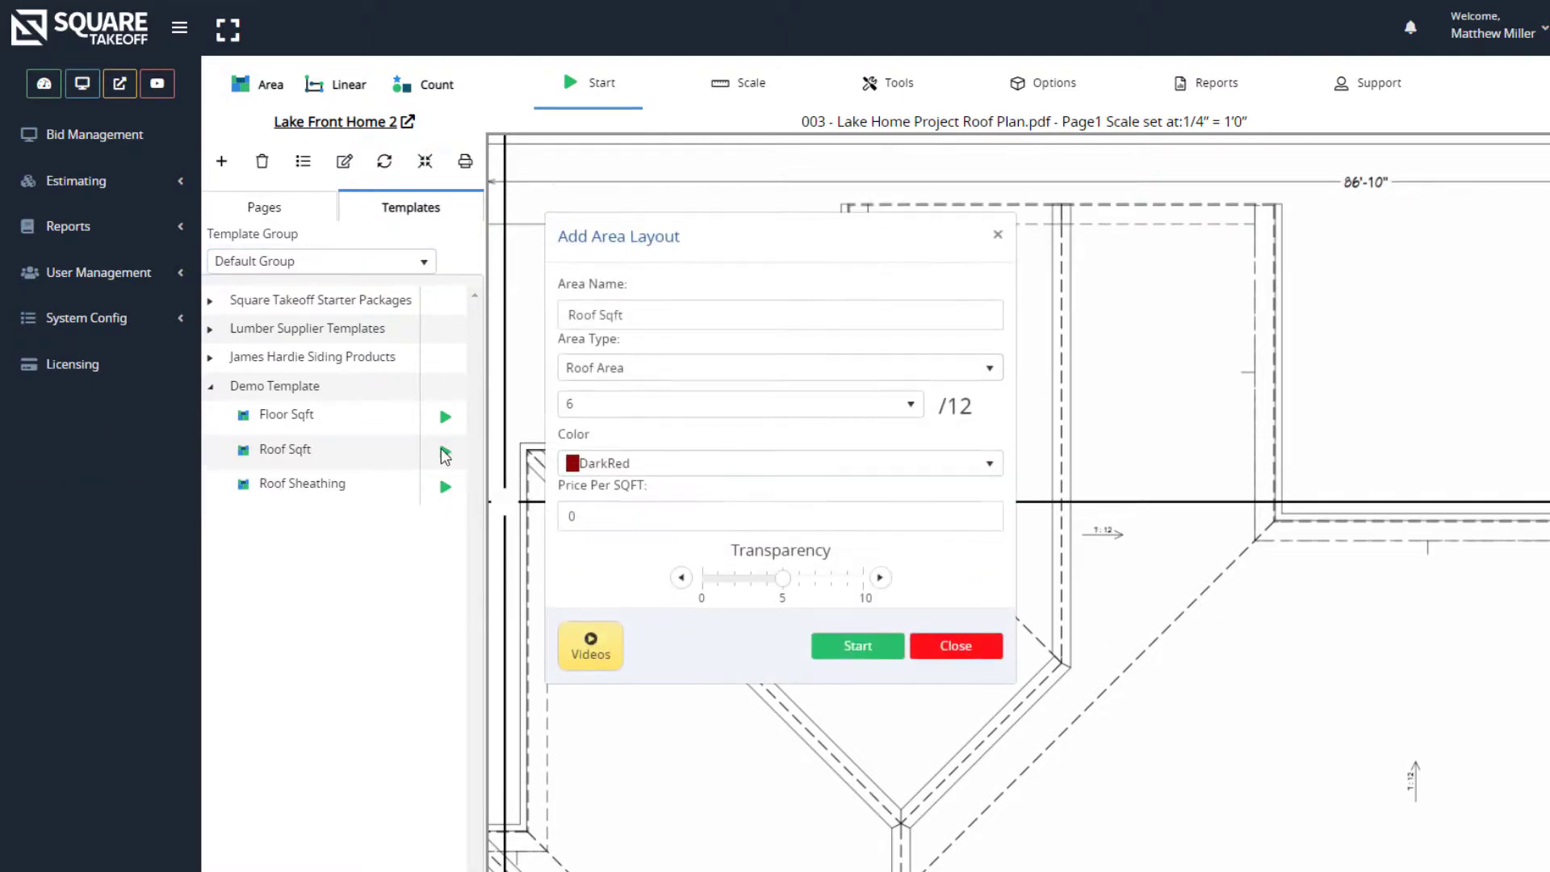
{"action": "left_click", "coordinate": [755, 407]}
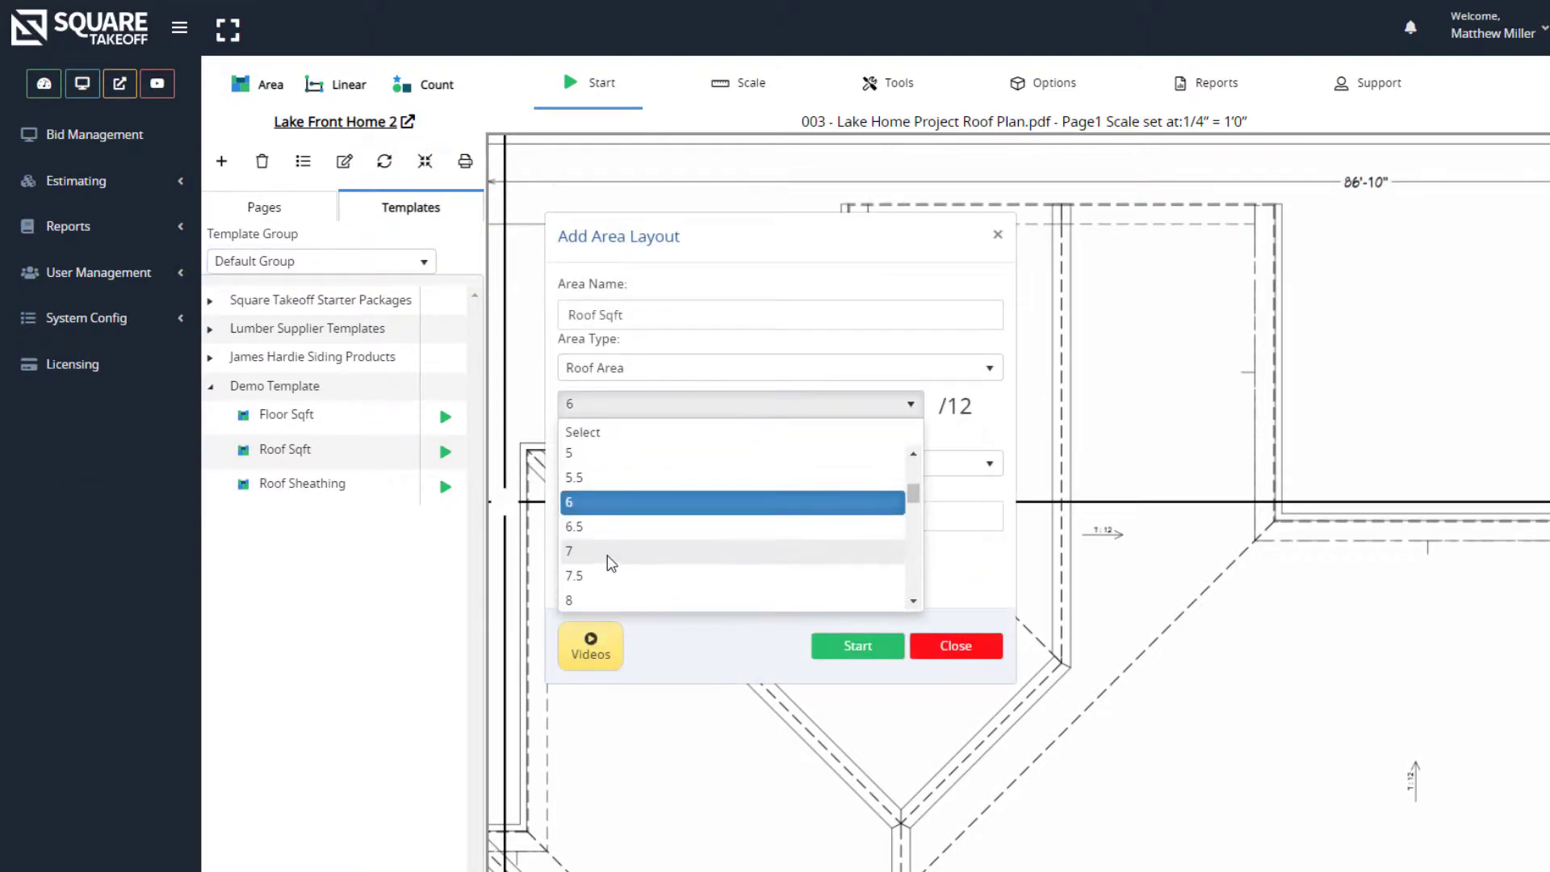
{"action": "left_click", "coordinate": [674, 551]}
{"action": "left_click", "coordinate": [861, 648]}
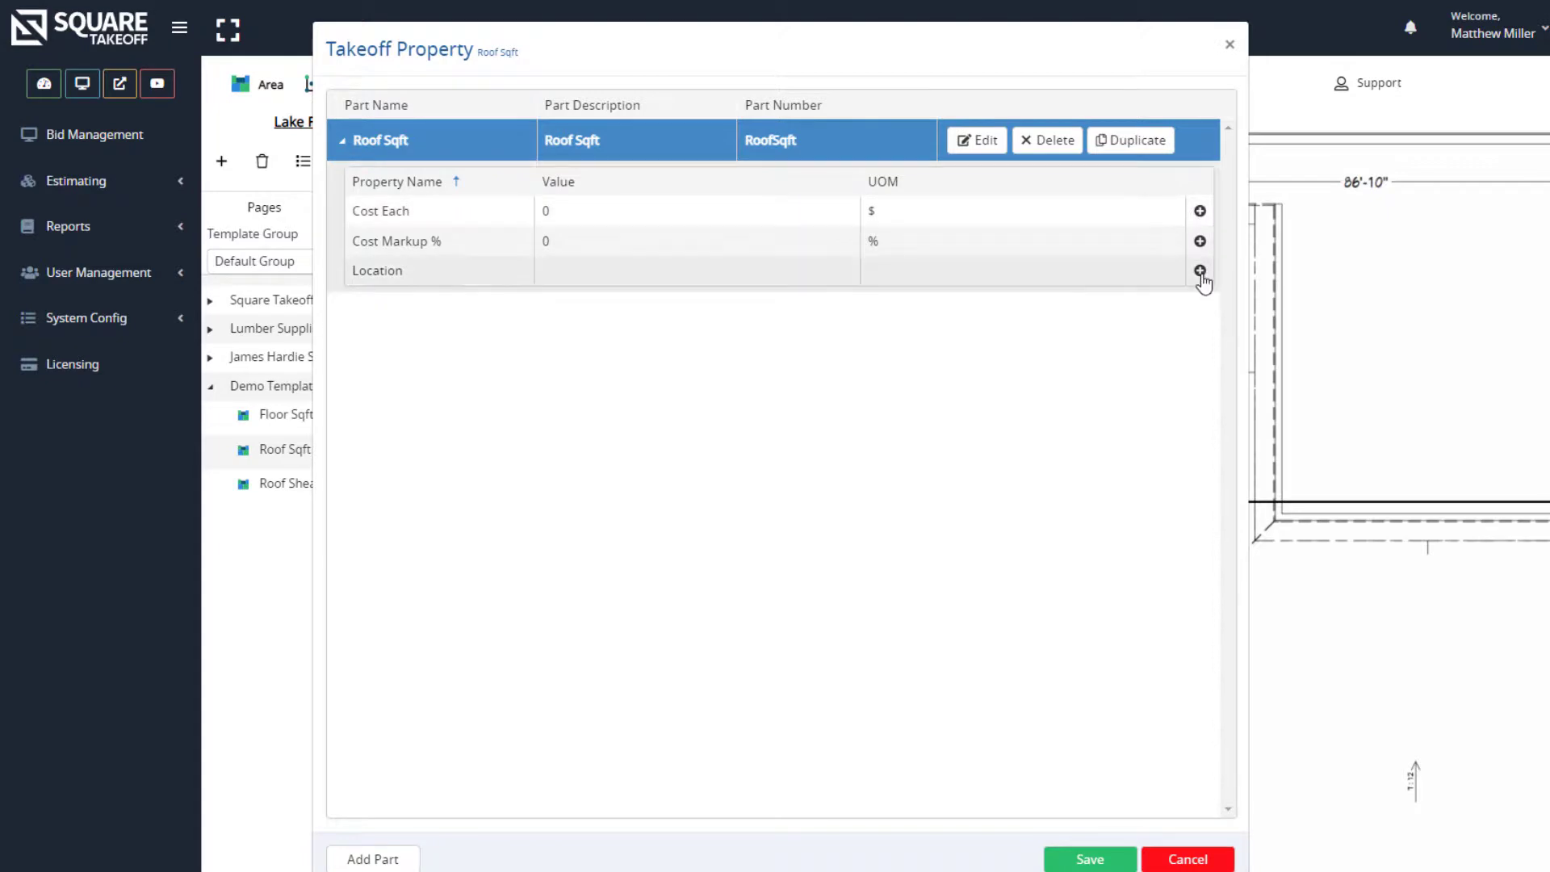
{"action": "scroll", "coordinate": [1086, 785], "scroll_direction": "down", "scroll_amount": 1}
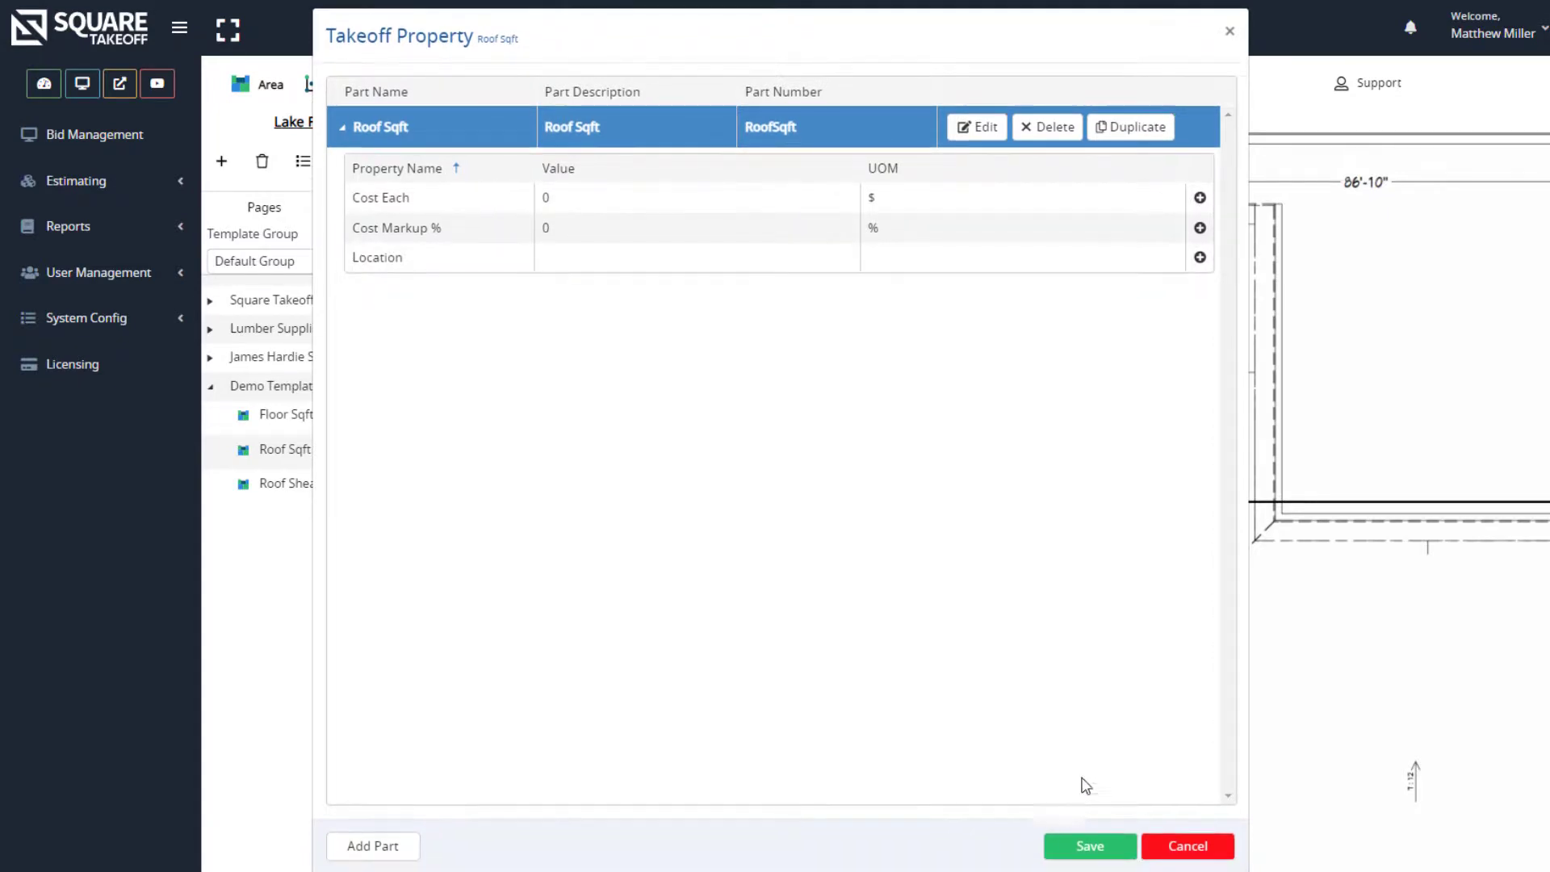
{"action": "left_click", "coordinate": [1102, 855]}
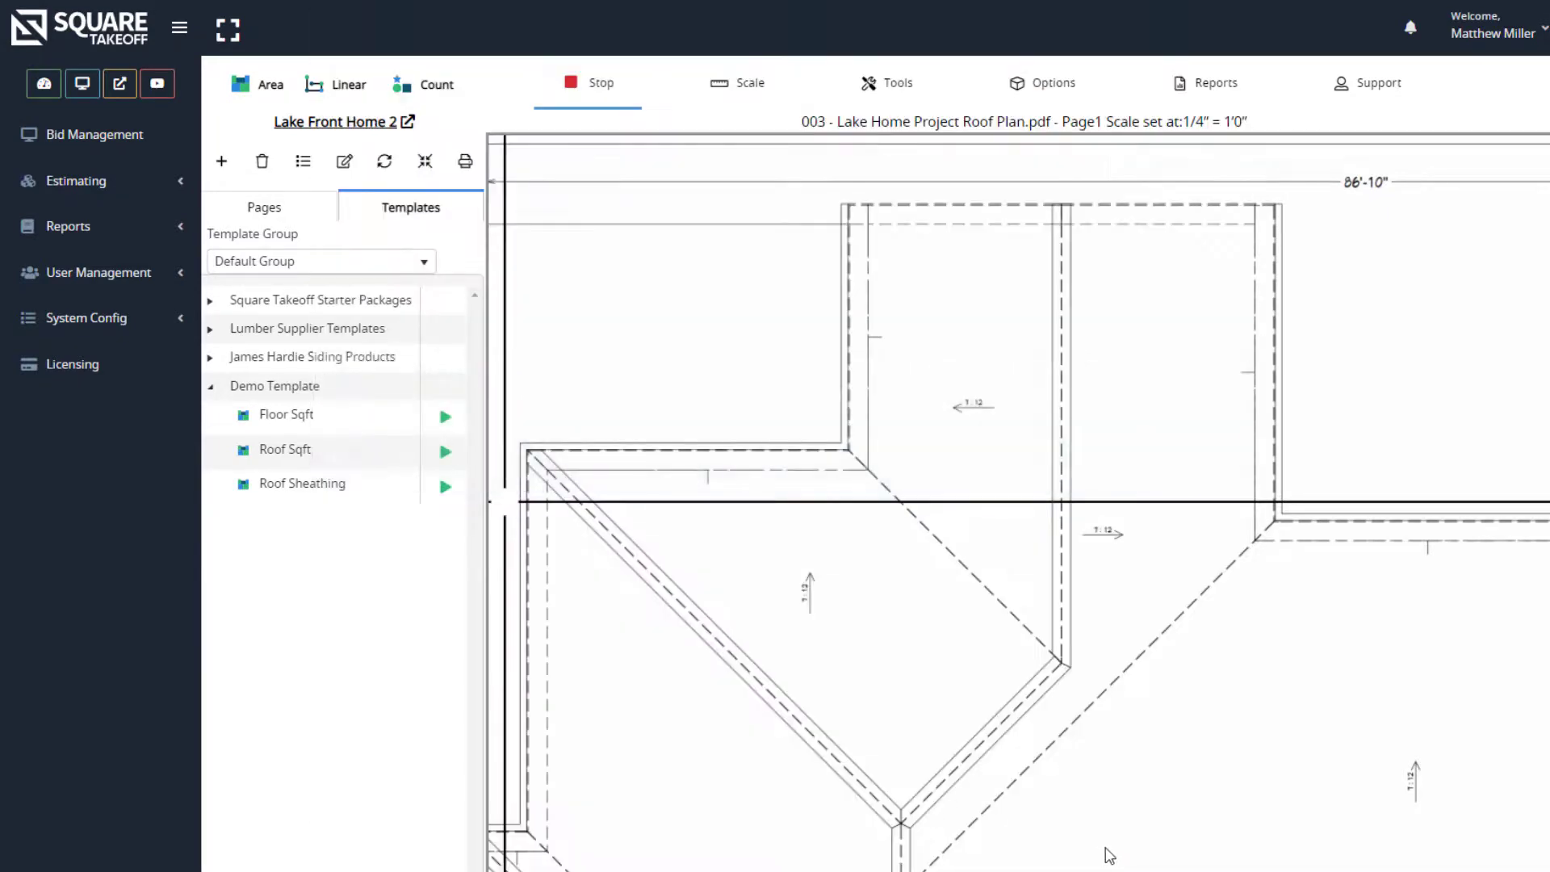
Trace the Roof Sqft area, about 491 SQFT, around the two adjoining roof planes left of the upper ridge and end the takeoff
{"action": "left_click", "coordinate": [519, 442]}
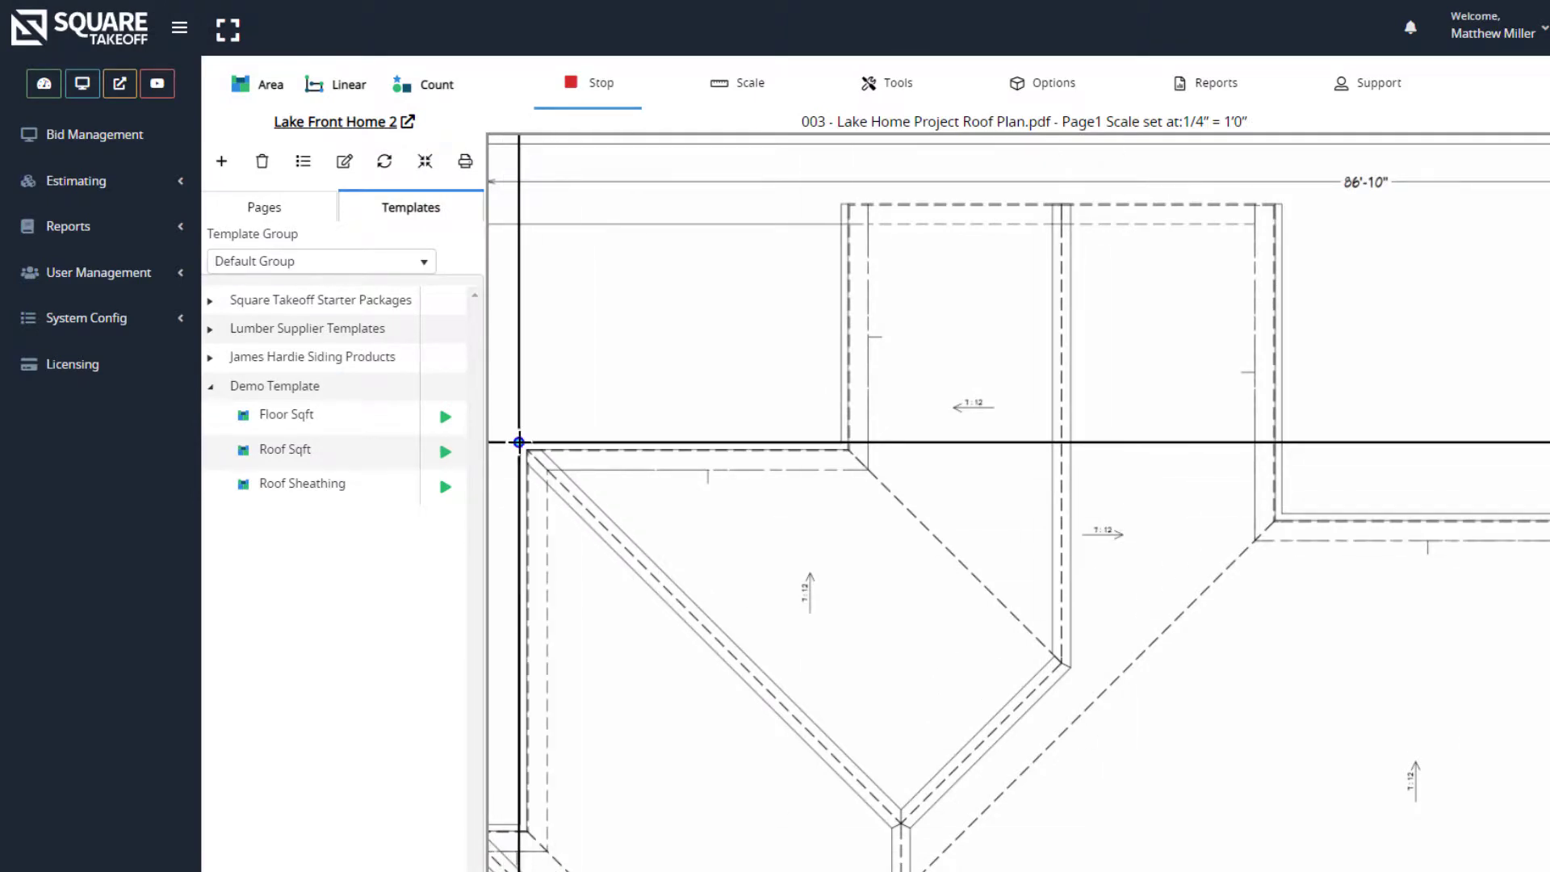
{"action": "left_click", "coordinate": [900, 823]}
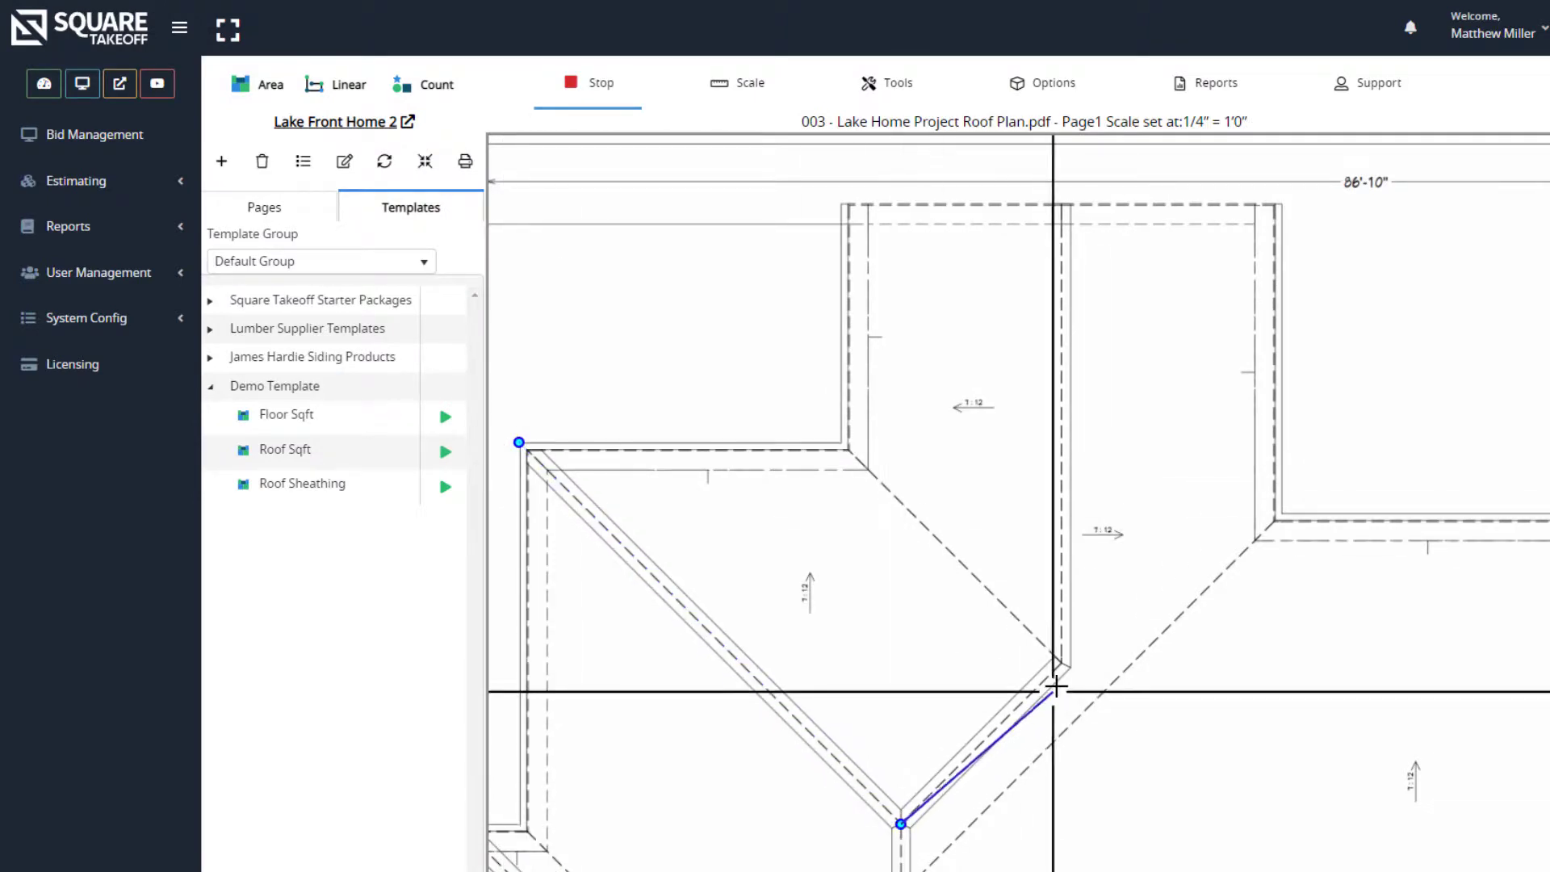
{"action": "left_click", "coordinate": [1063, 664]}
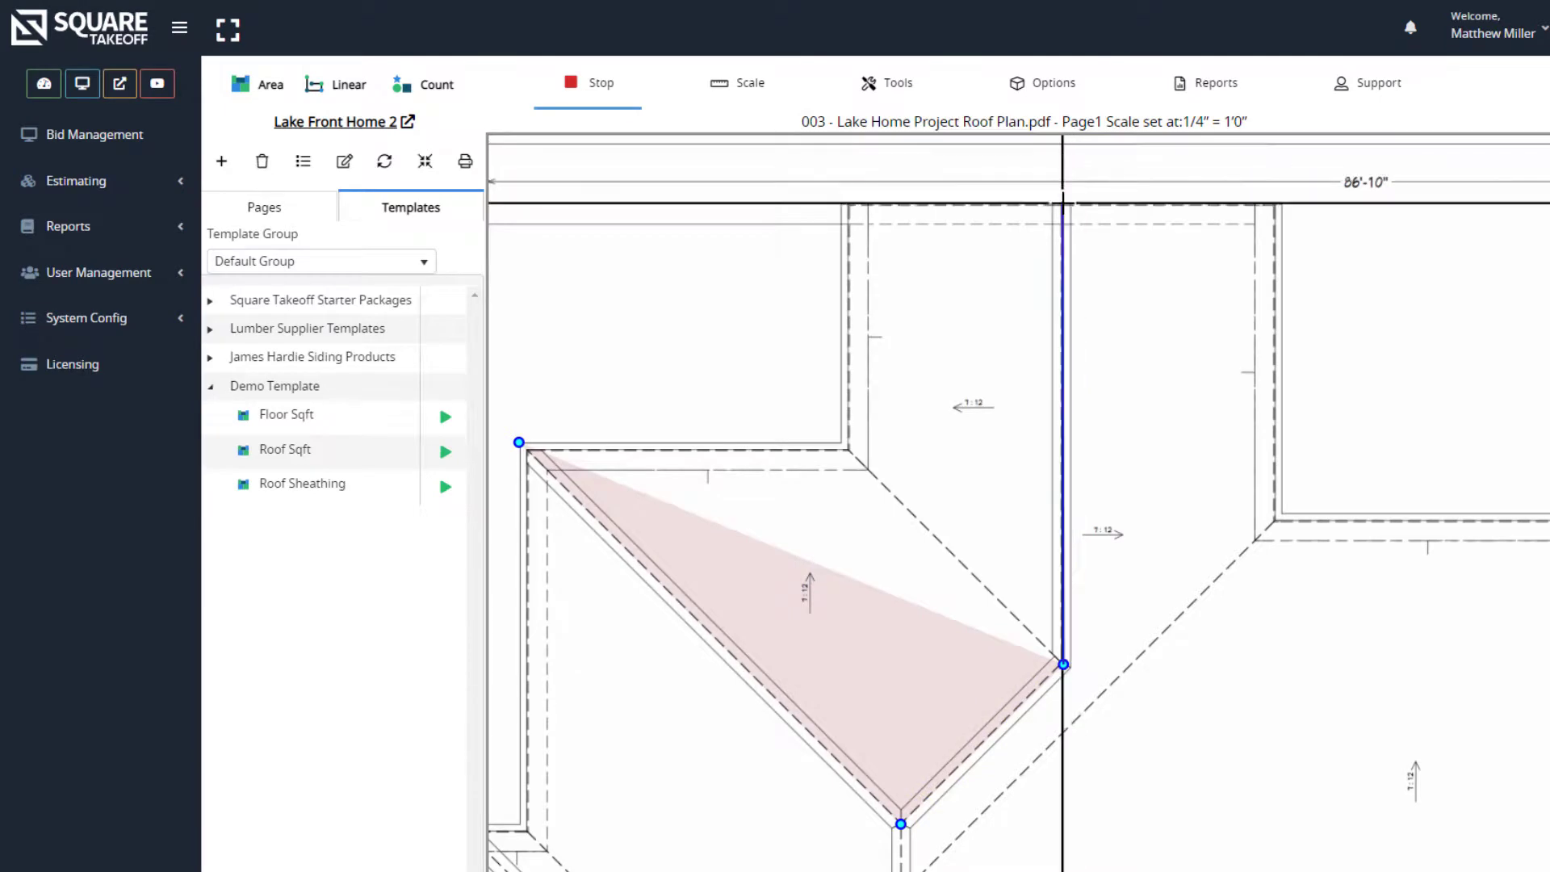
{"action": "left_click", "coordinate": [1062, 206]}
{"action": "left_click", "coordinate": [841, 205]}
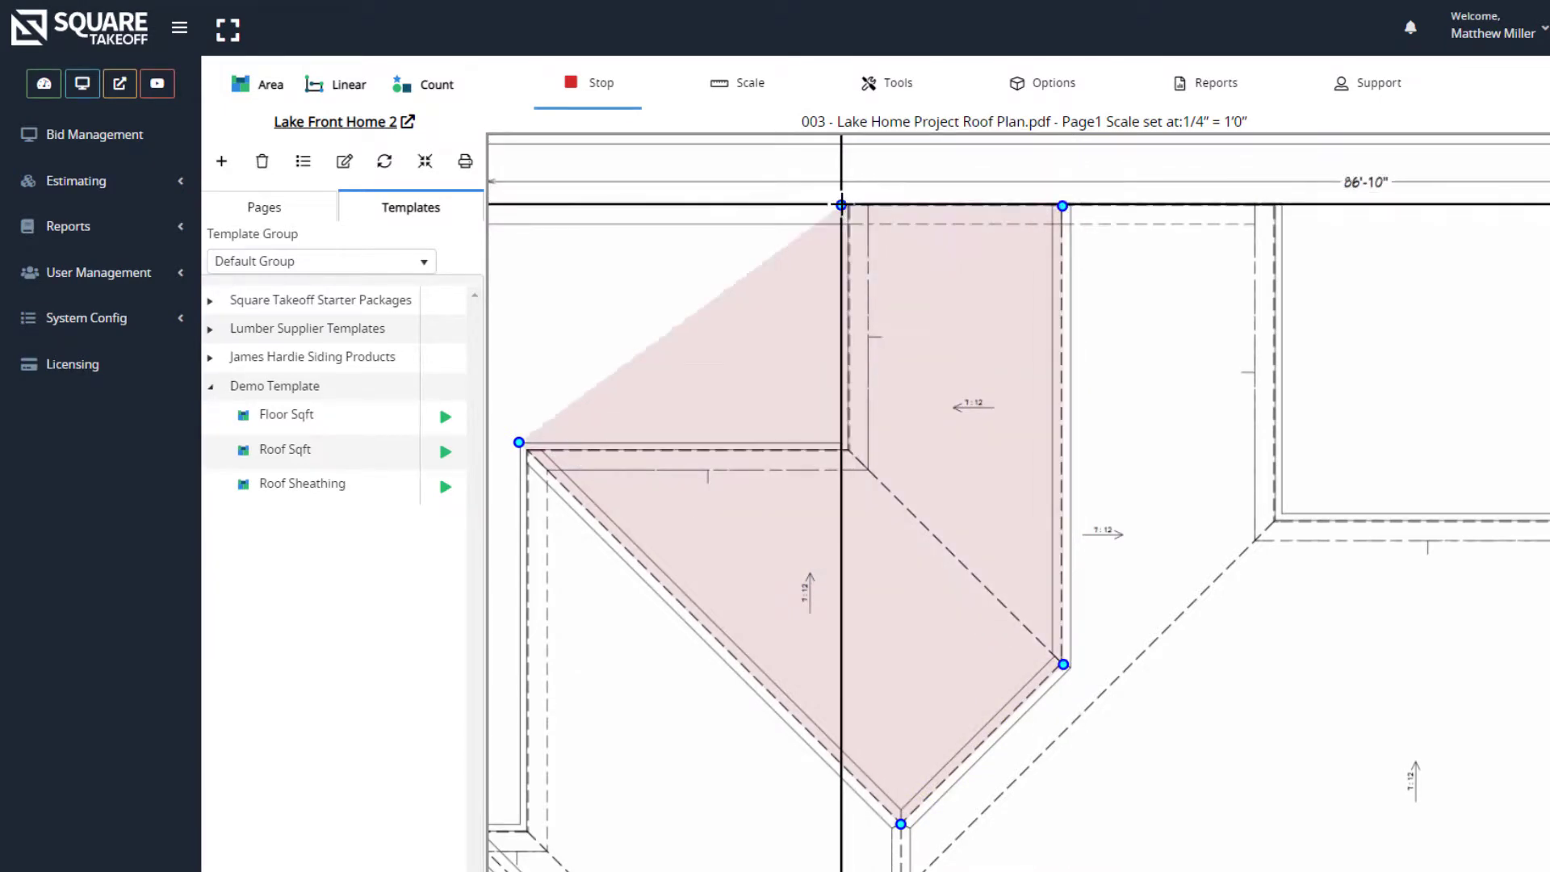
{"action": "left_click", "coordinate": [840, 444]}
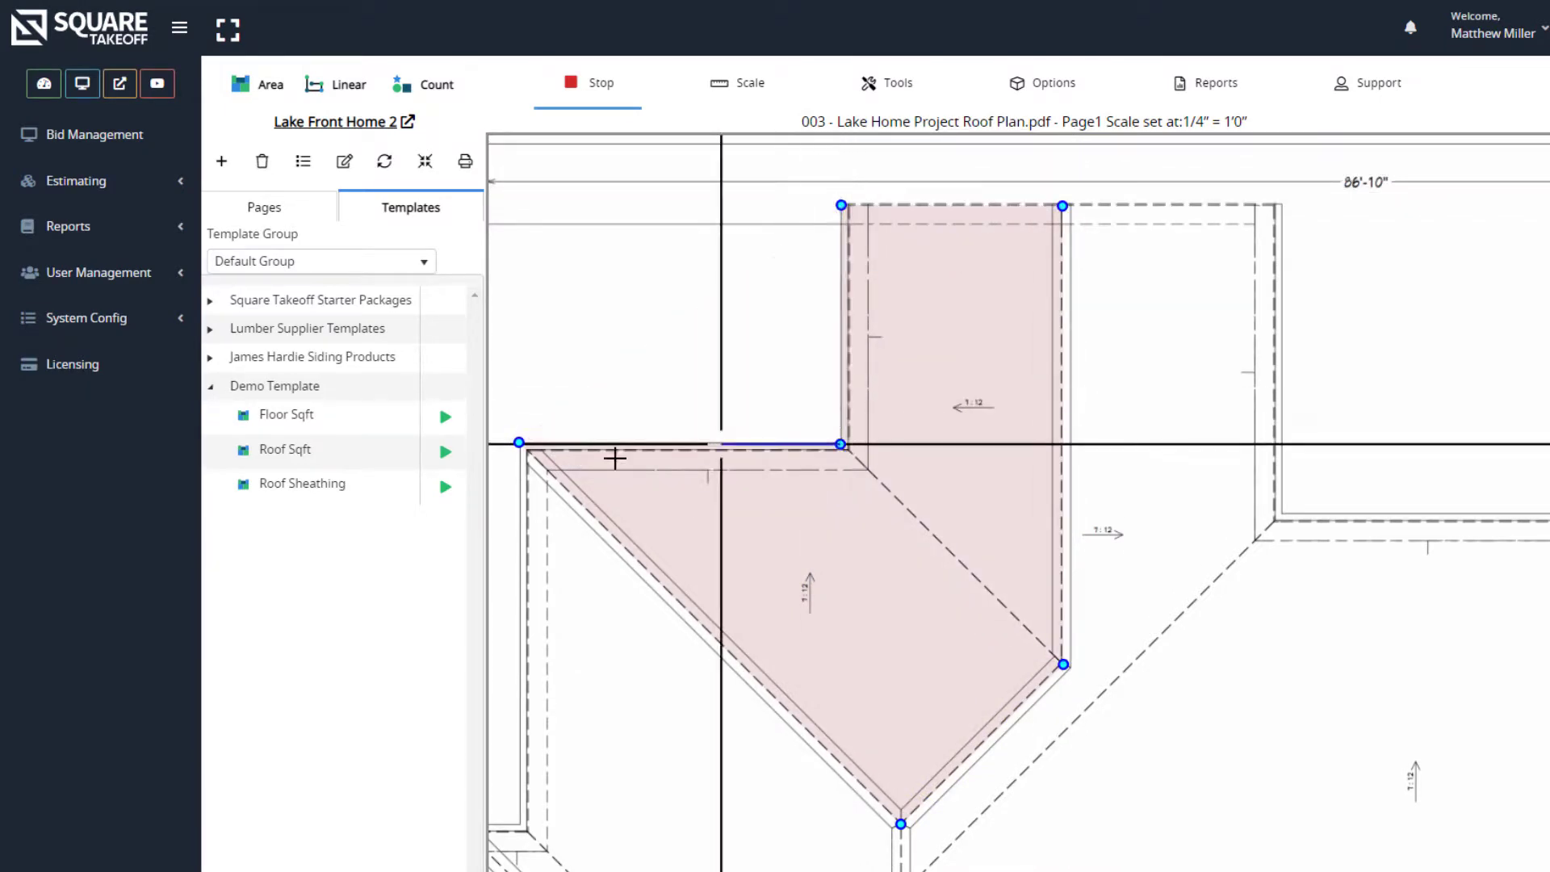
{"action": "left_click", "coordinate": [519, 442]}
{"action": "left_click", "coordinate": [593, 82]}
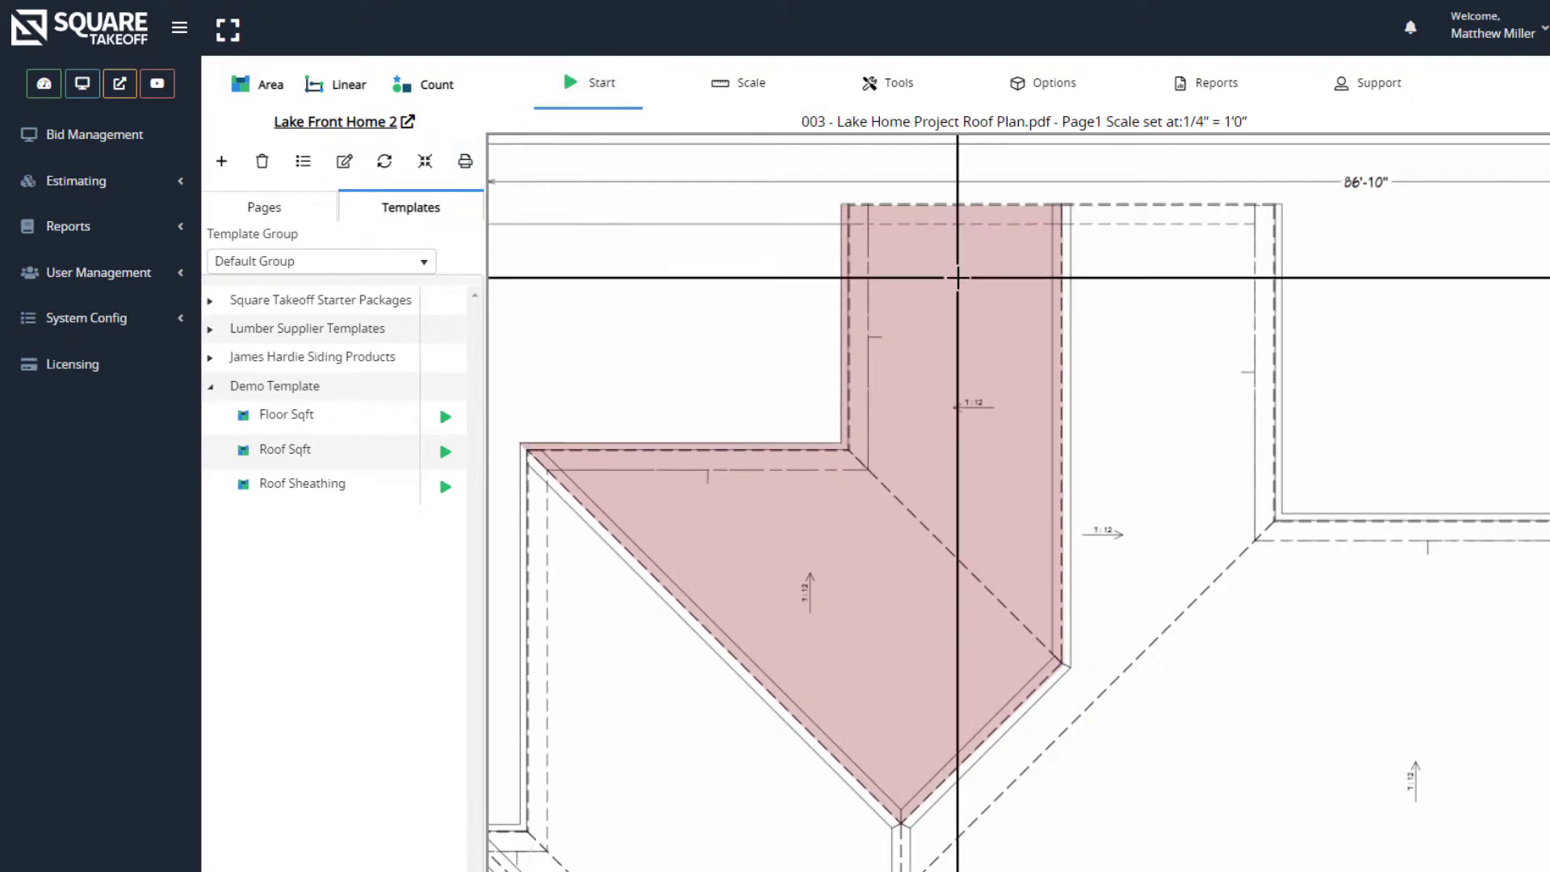
Review the Roof Sqft part details in the estimate report for the roof plan page, and close the report
{"action": "left_click", "coordinate": [292, 210]}
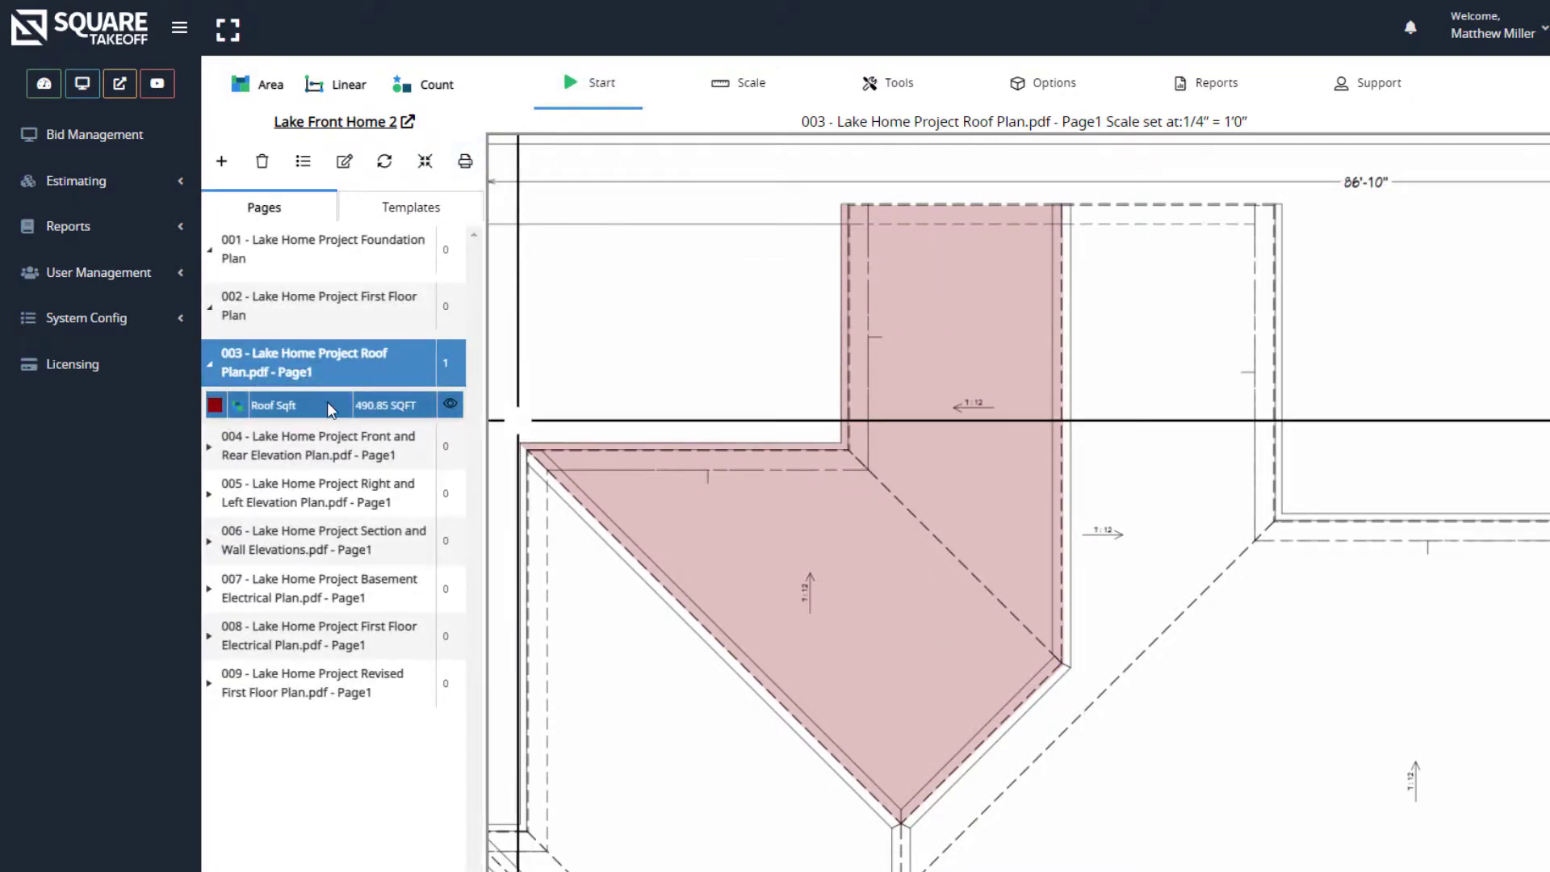
{"action": "mouse_move", "coordinate": [1211, 89]}
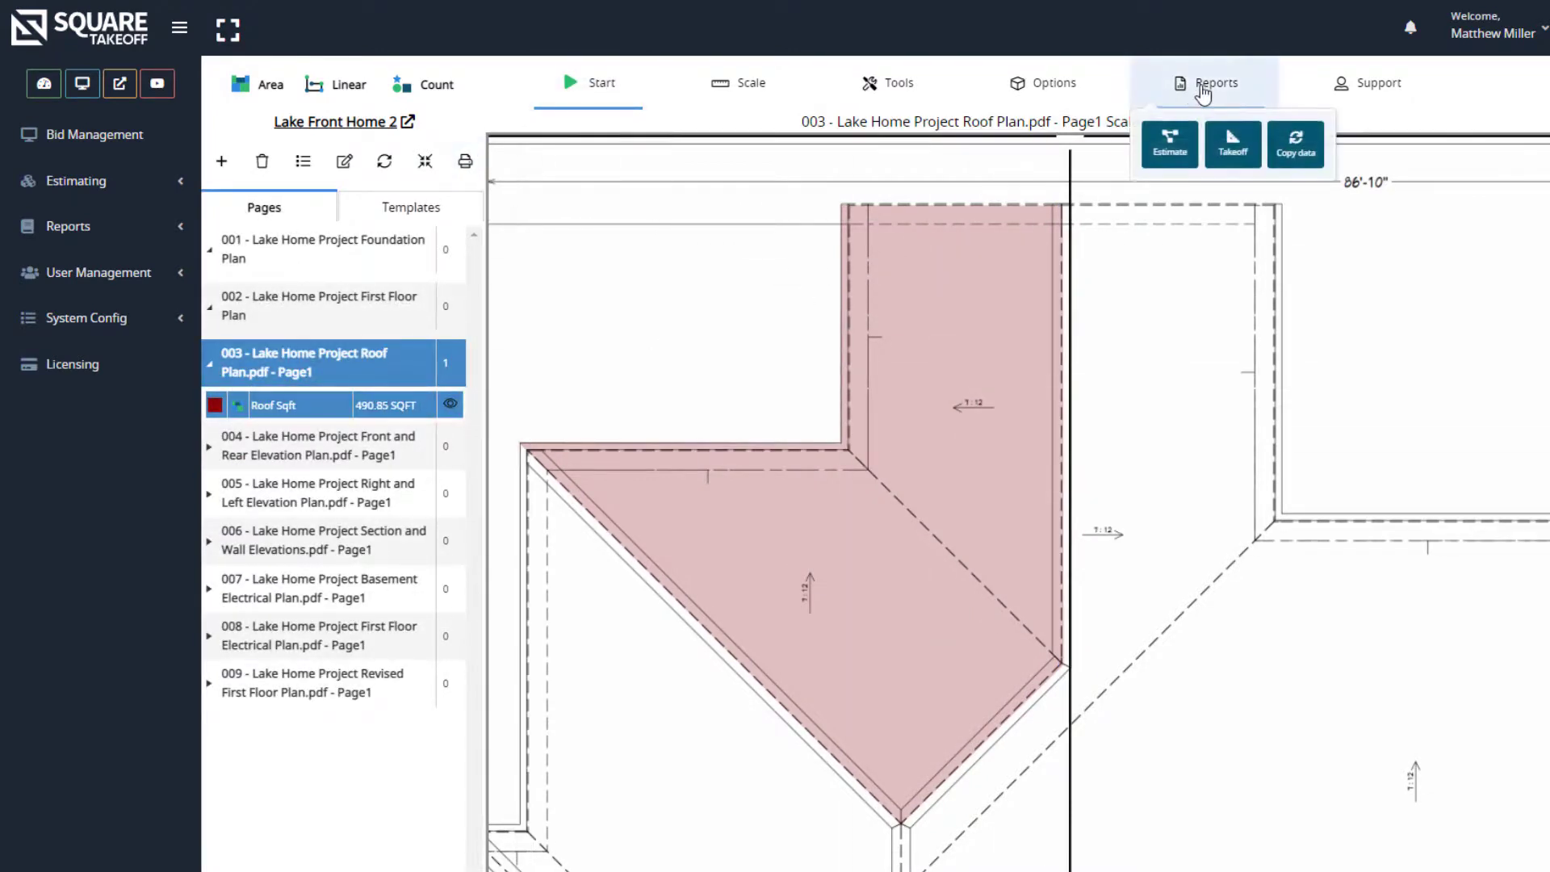
{"action": "left_click", "coordinate": [1181, 159]}
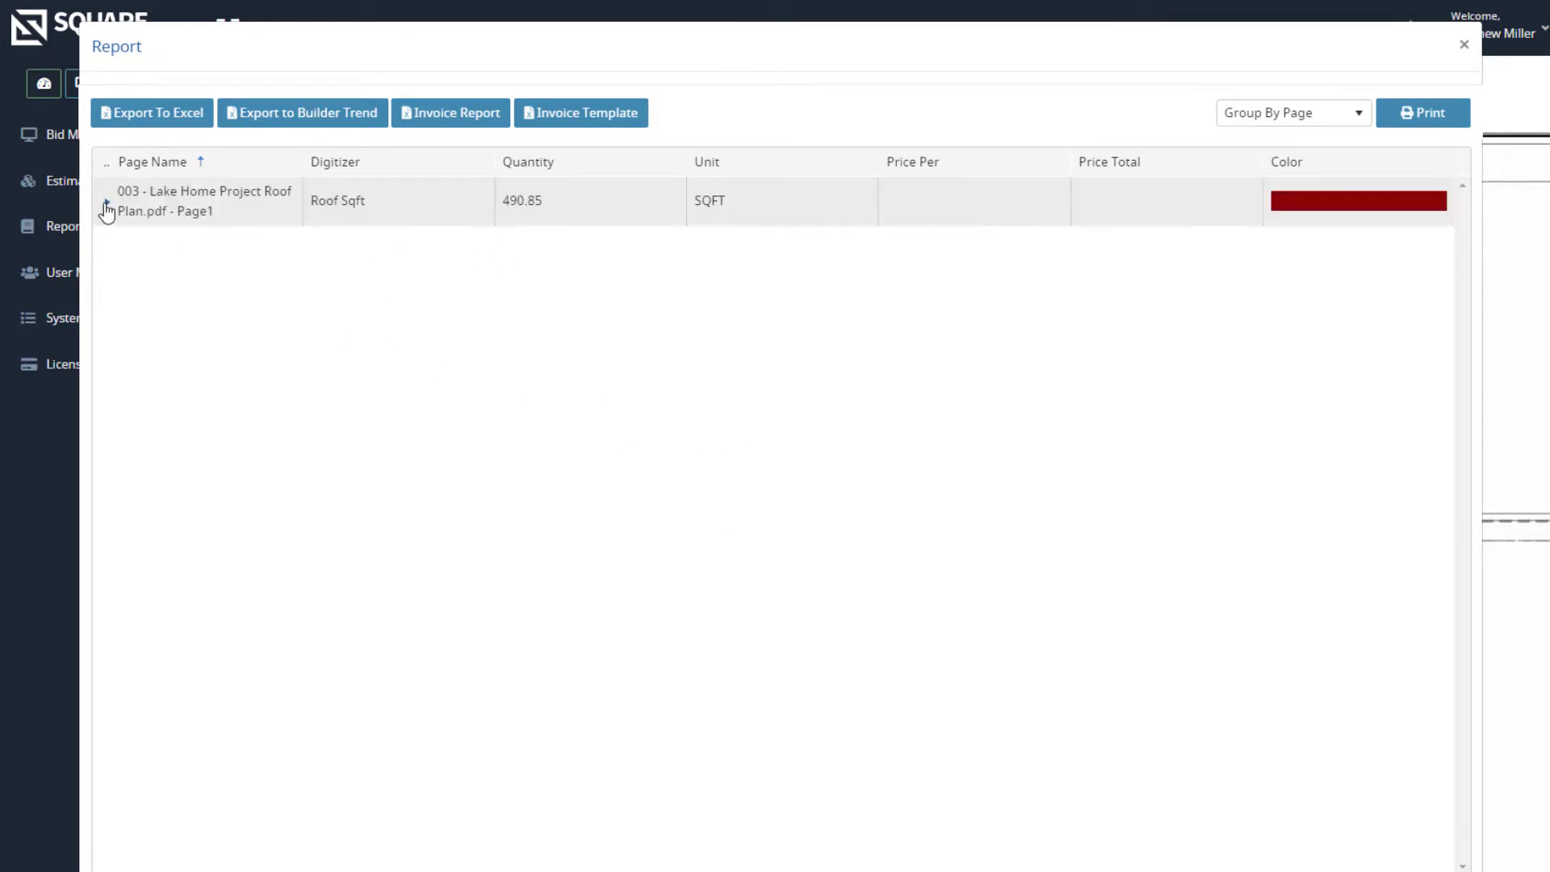
{"action": "left_click", "coordinate": [106, 206]}
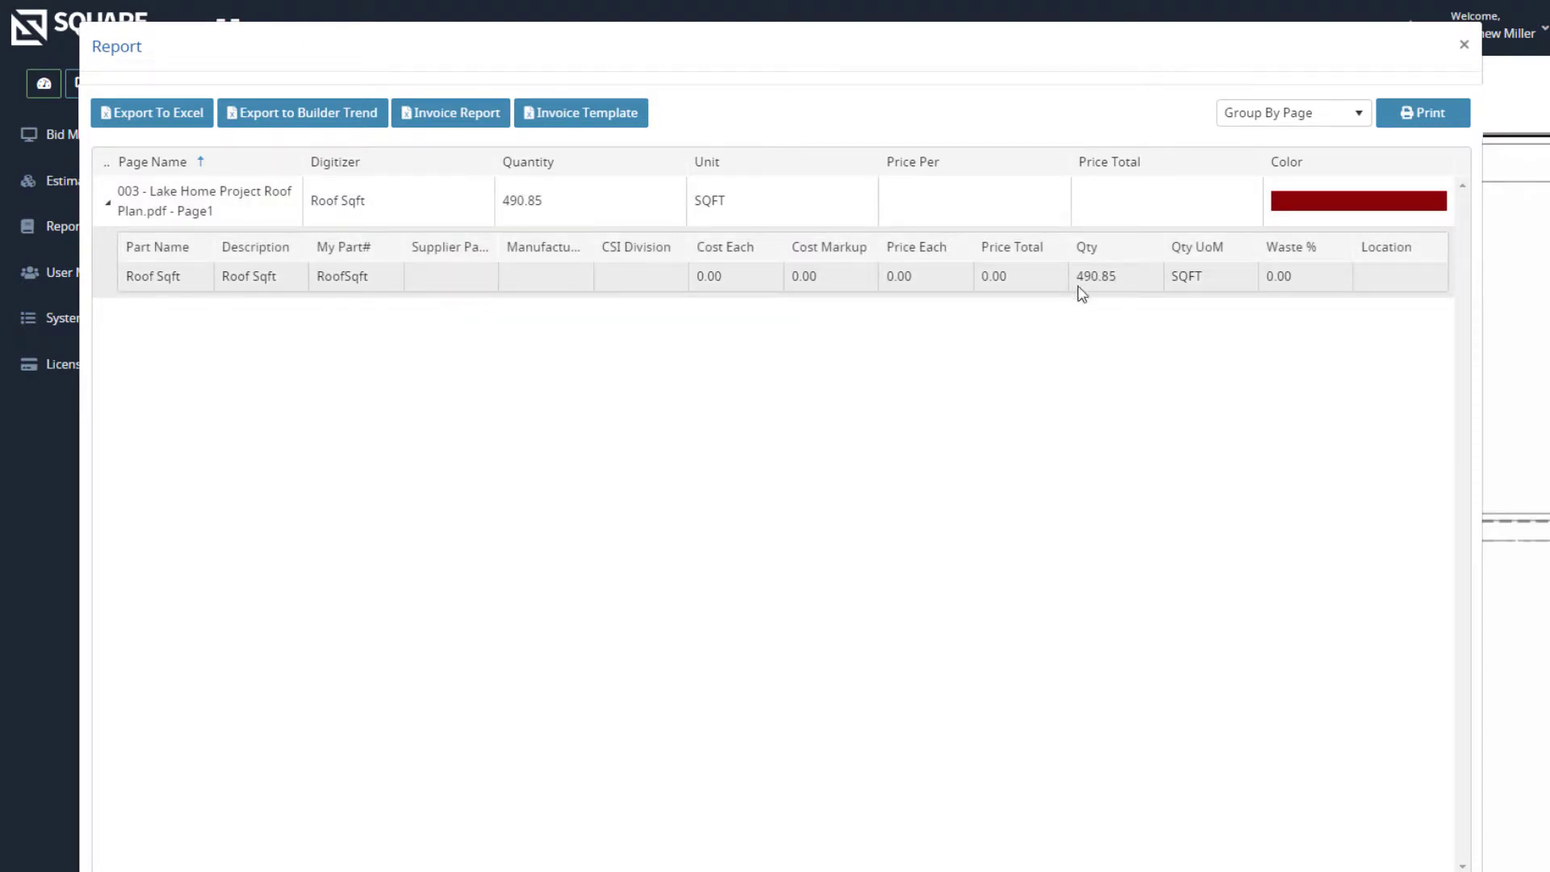
{"action": "left_click", "coordinate": [1464, 45]}
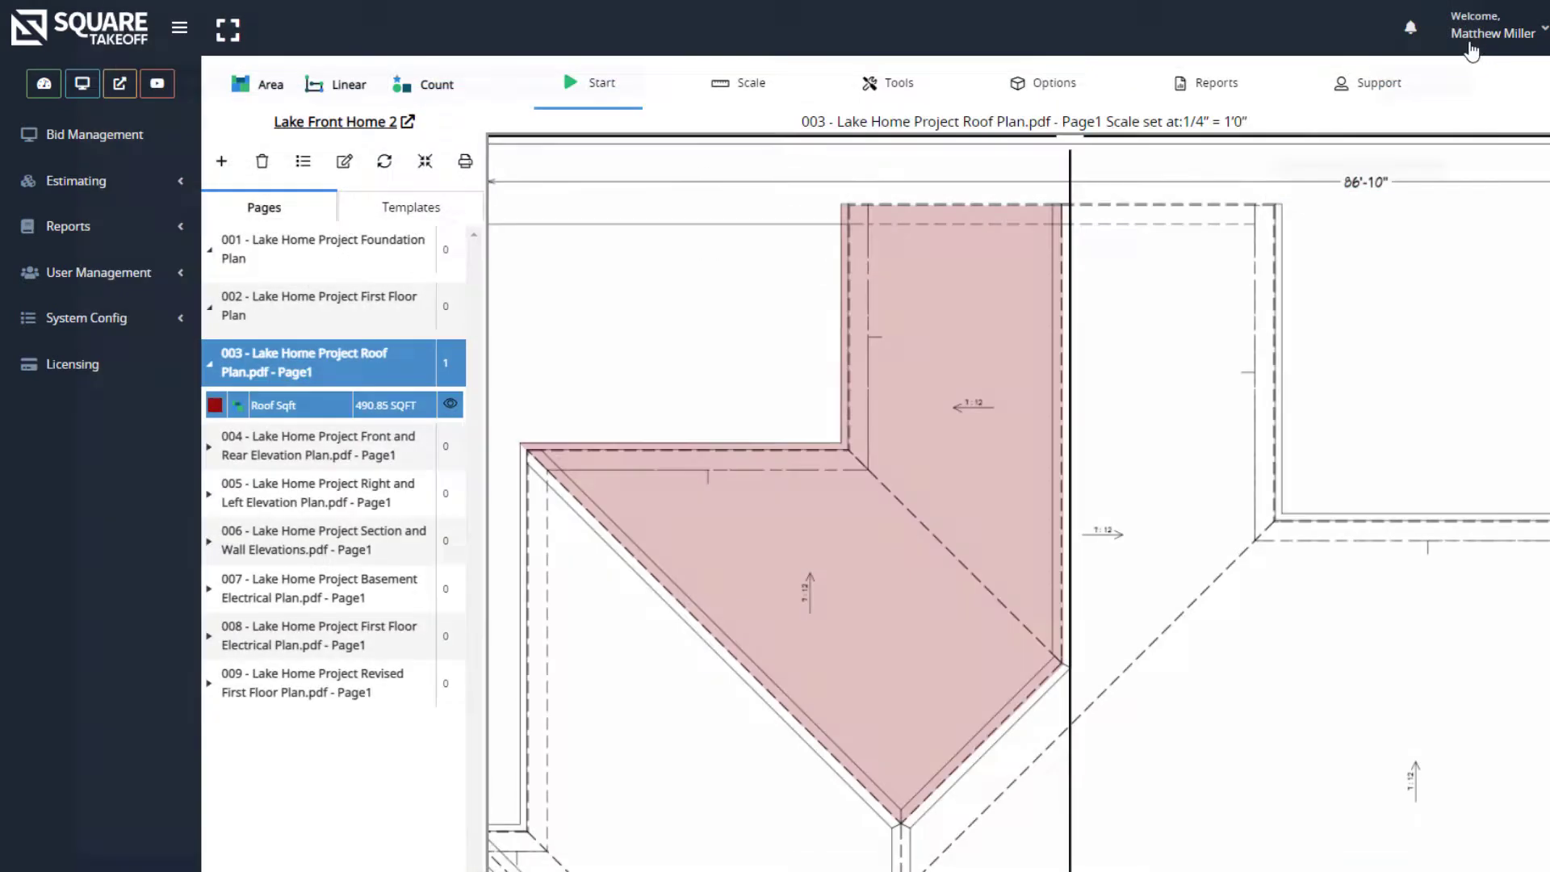
Hide the Roof Sqft area and start a Roof Sheathing takeoff with a 7/12 pitch, saving its takeoff properties
{"action": "left_click", "coordinate": [456, 408]}
{"action": "left_click", "coordinate": [444, 214]}
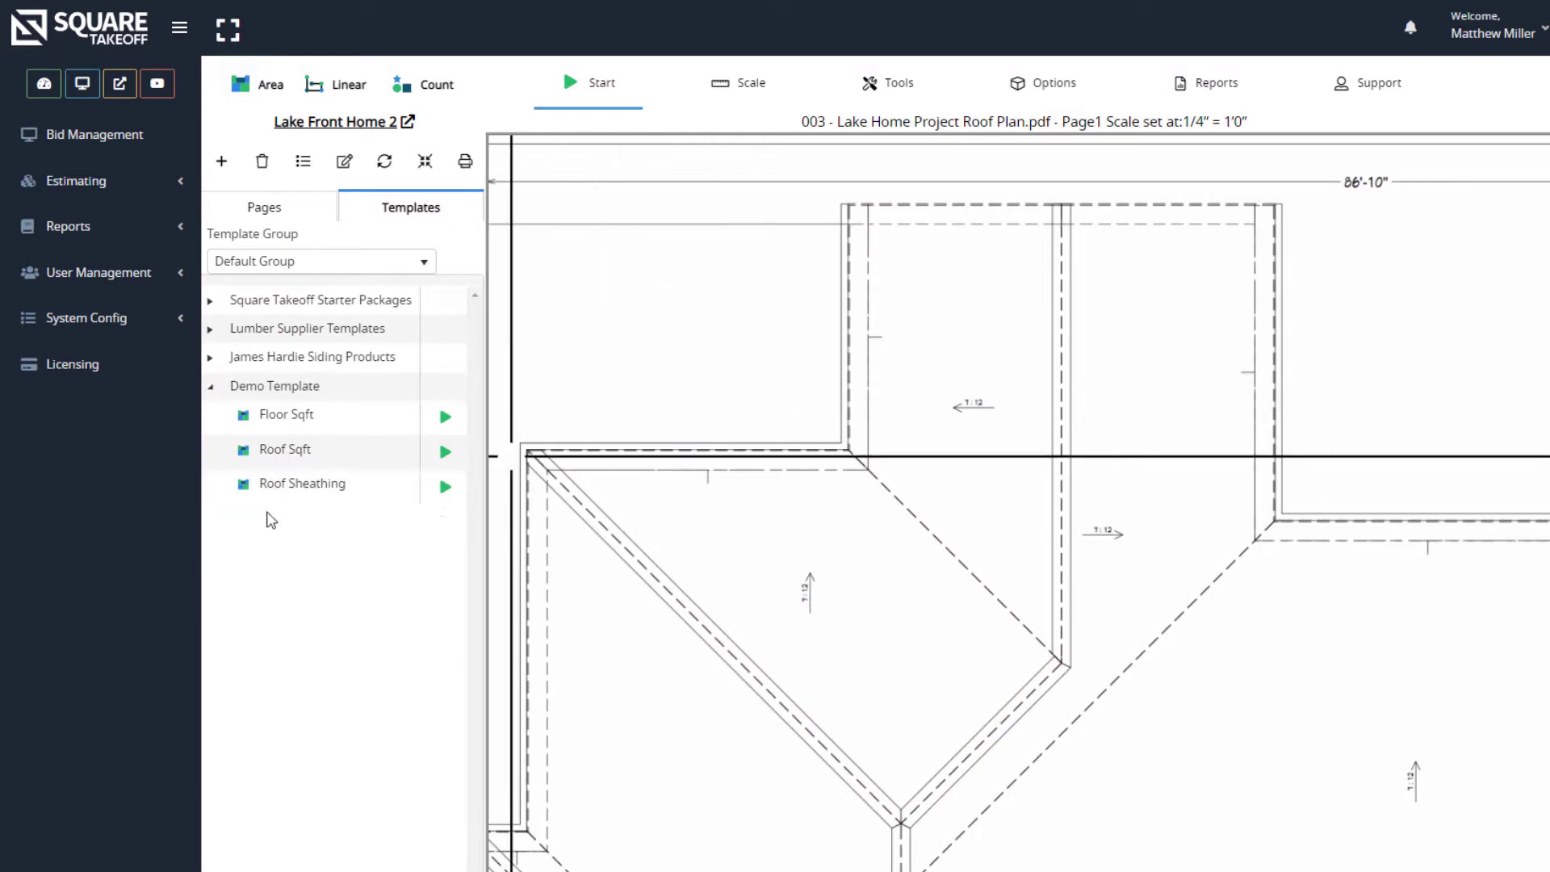
{"action": "left_click", "coordinate": [444, 487]}
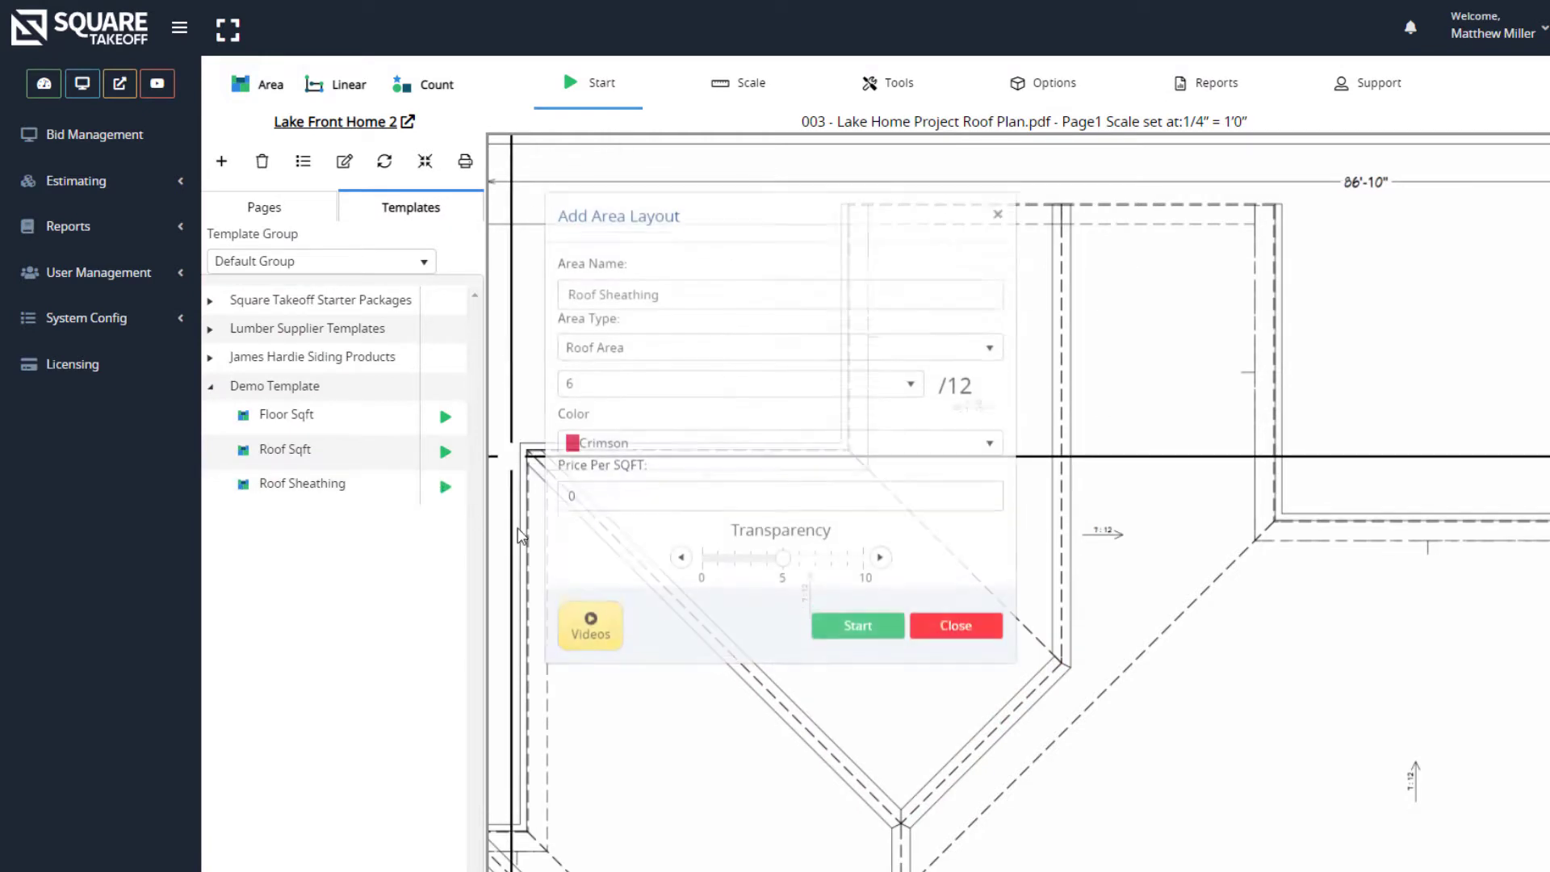
{"action": "left_click", "coordinate": [840, 408]}
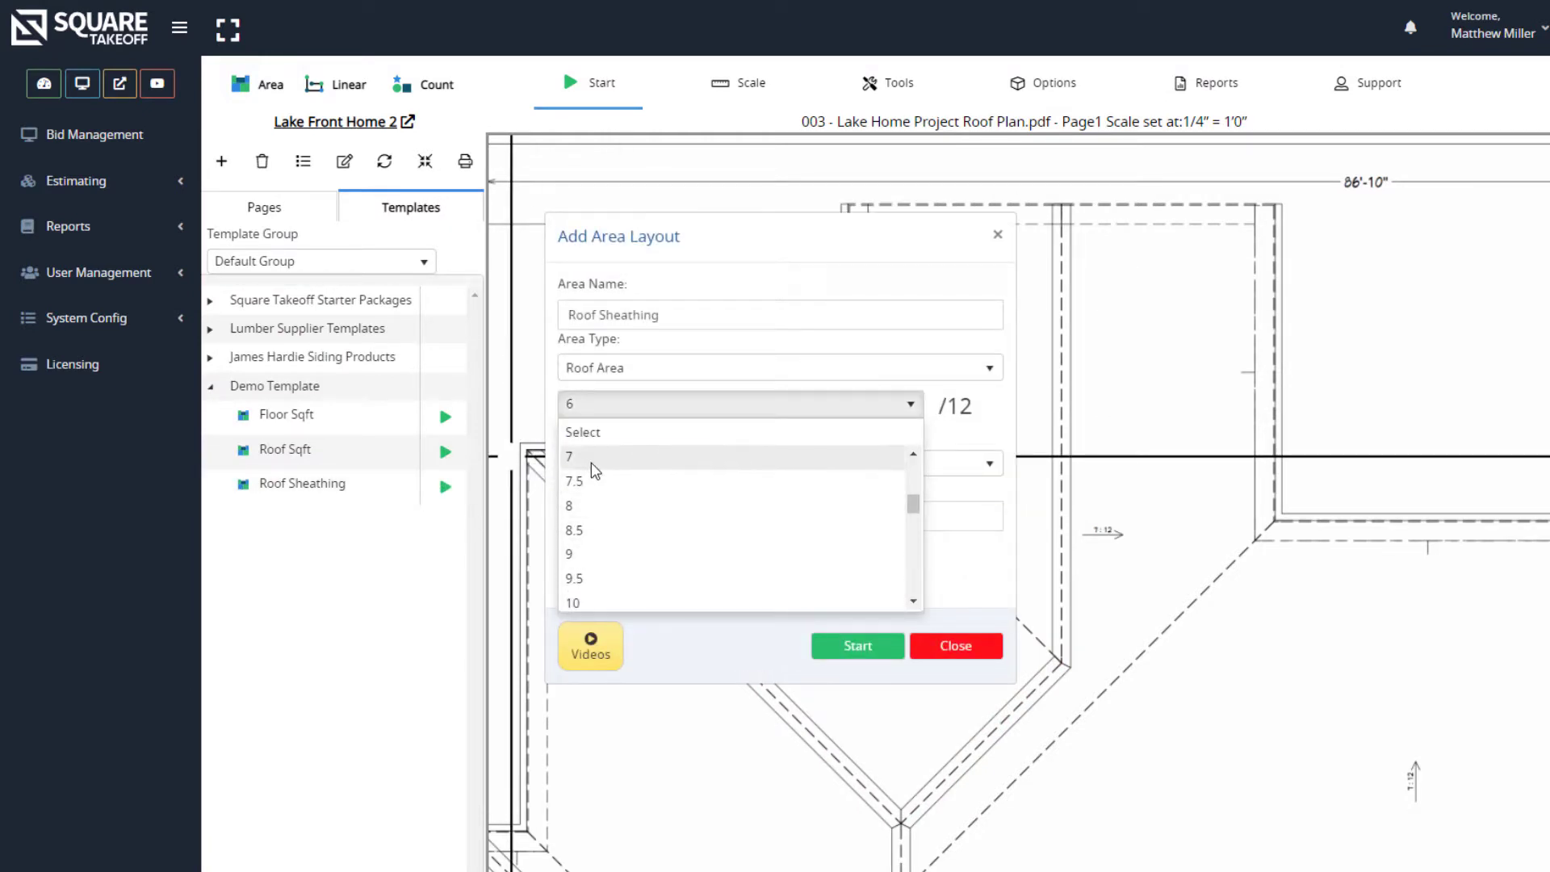
{"action": "left_click", "coordinate": [630, 456]}
{"action": "left_click", "coordinate": [855, 645]}
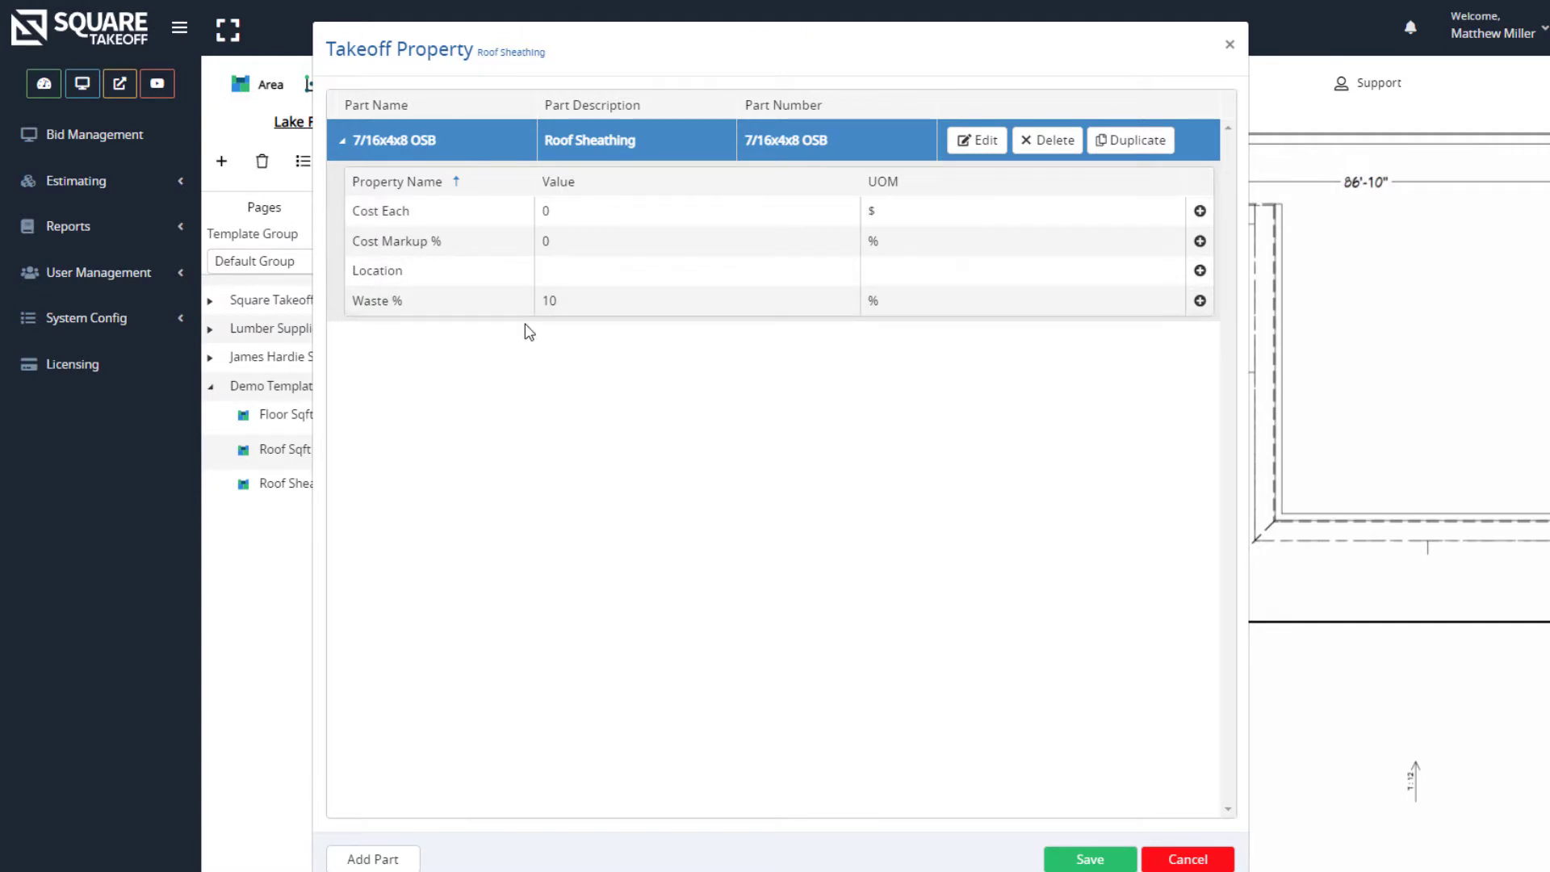
{"action": "left_click", "coordinate": [1090, 859]}
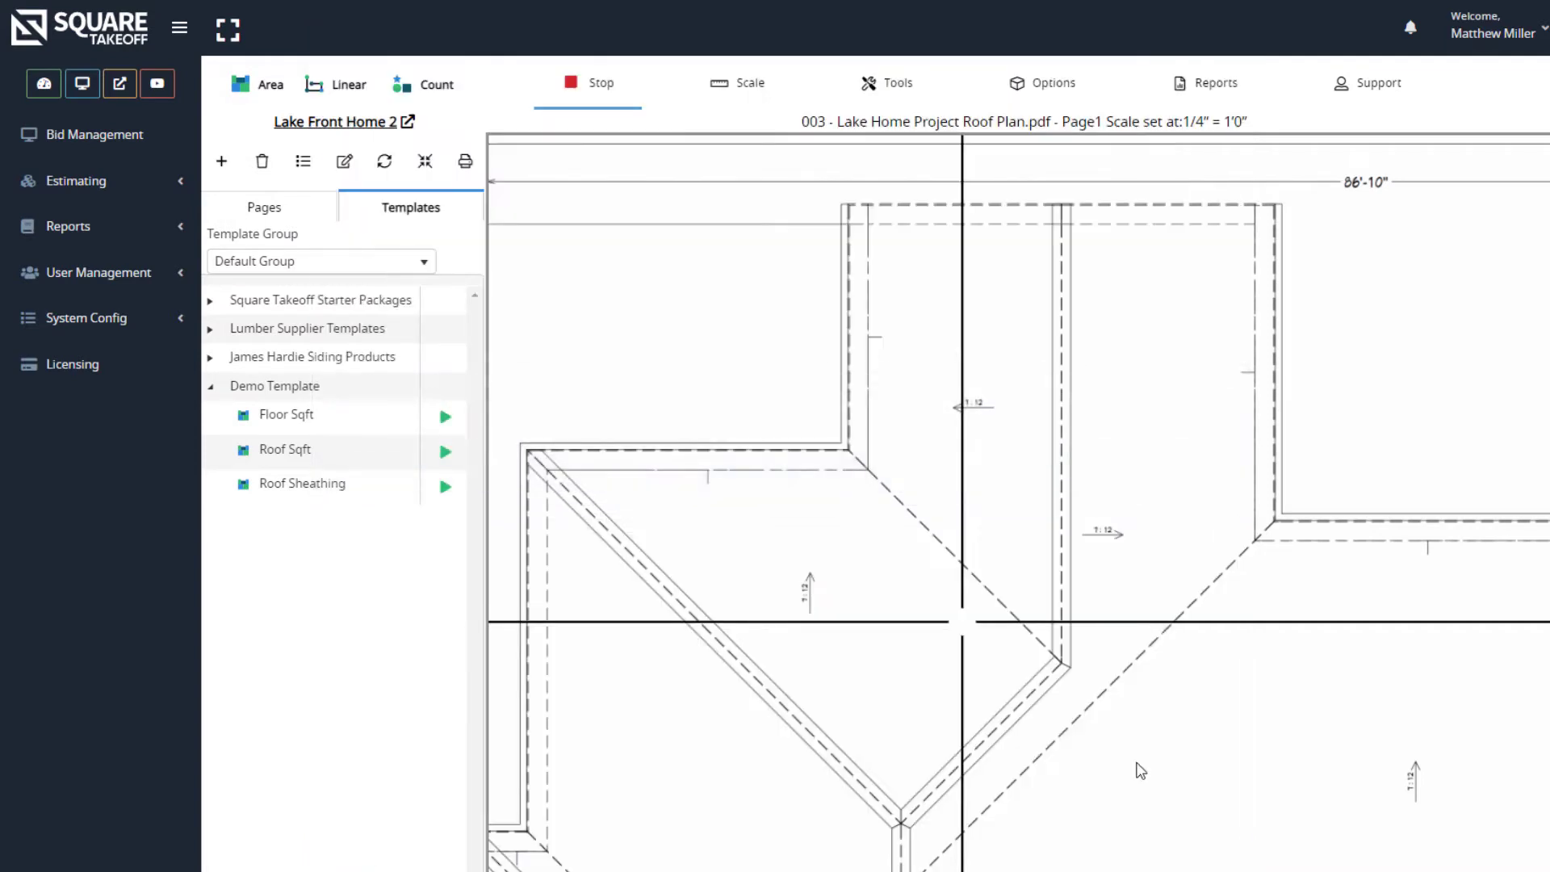
Trace the Roof Sheathing area, about 490 SQFT, over the same two roof planes left of the upper ridge and end the takeoff
{"action": "left_click", "coordinate": [519, 443]}
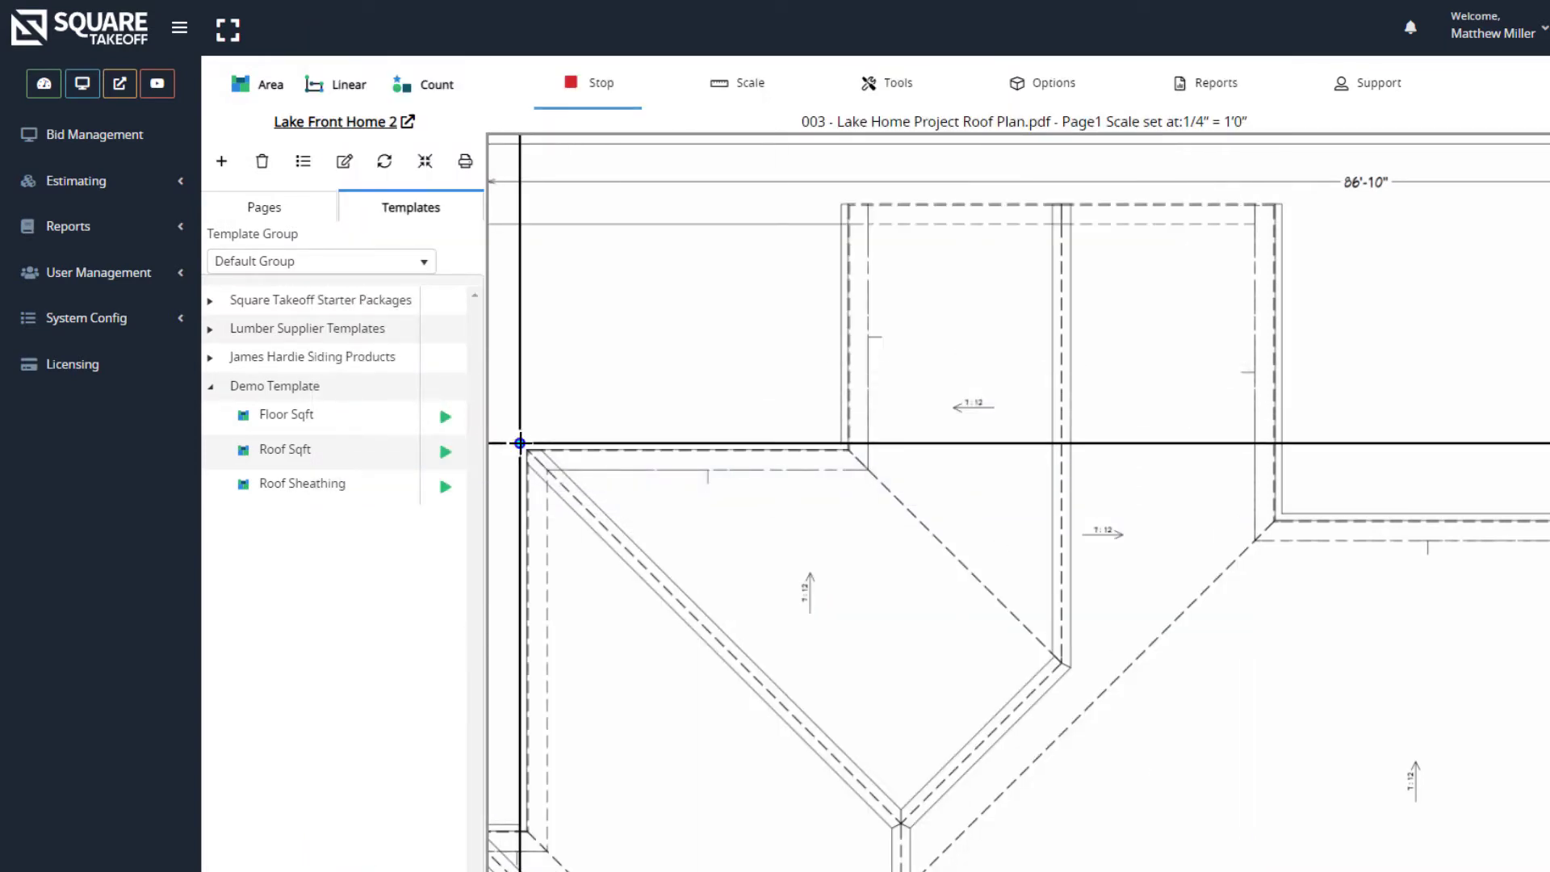
{"action": "left_click", "coordinate": [901, 821]}
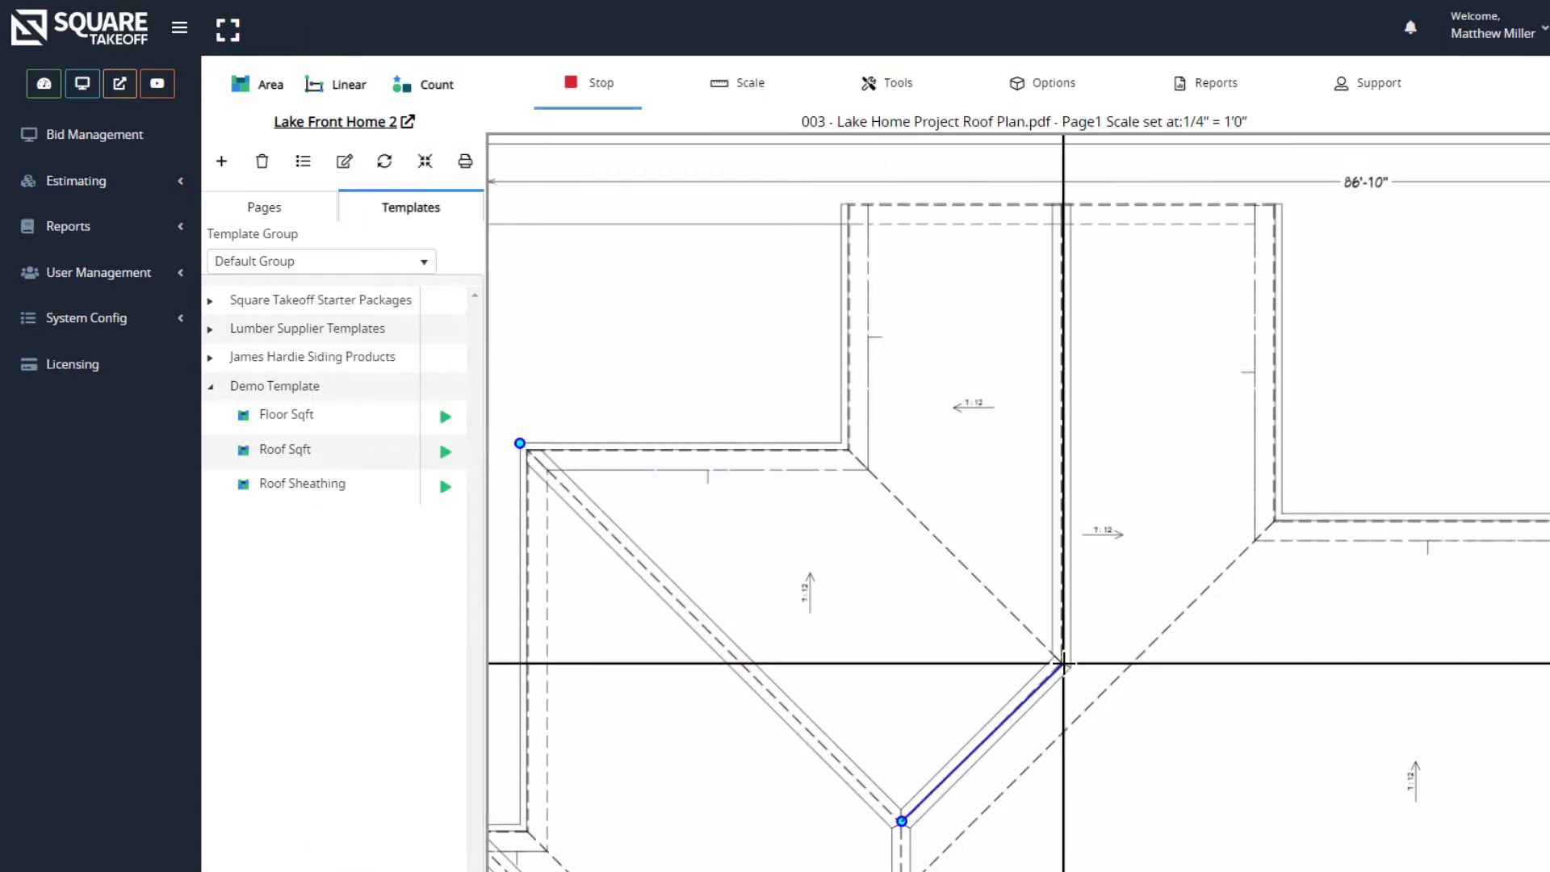
{"action": "left_click", "coordinate": [1063, 663]}
{"action": "left_click", "coordinate": [1061, 203]}
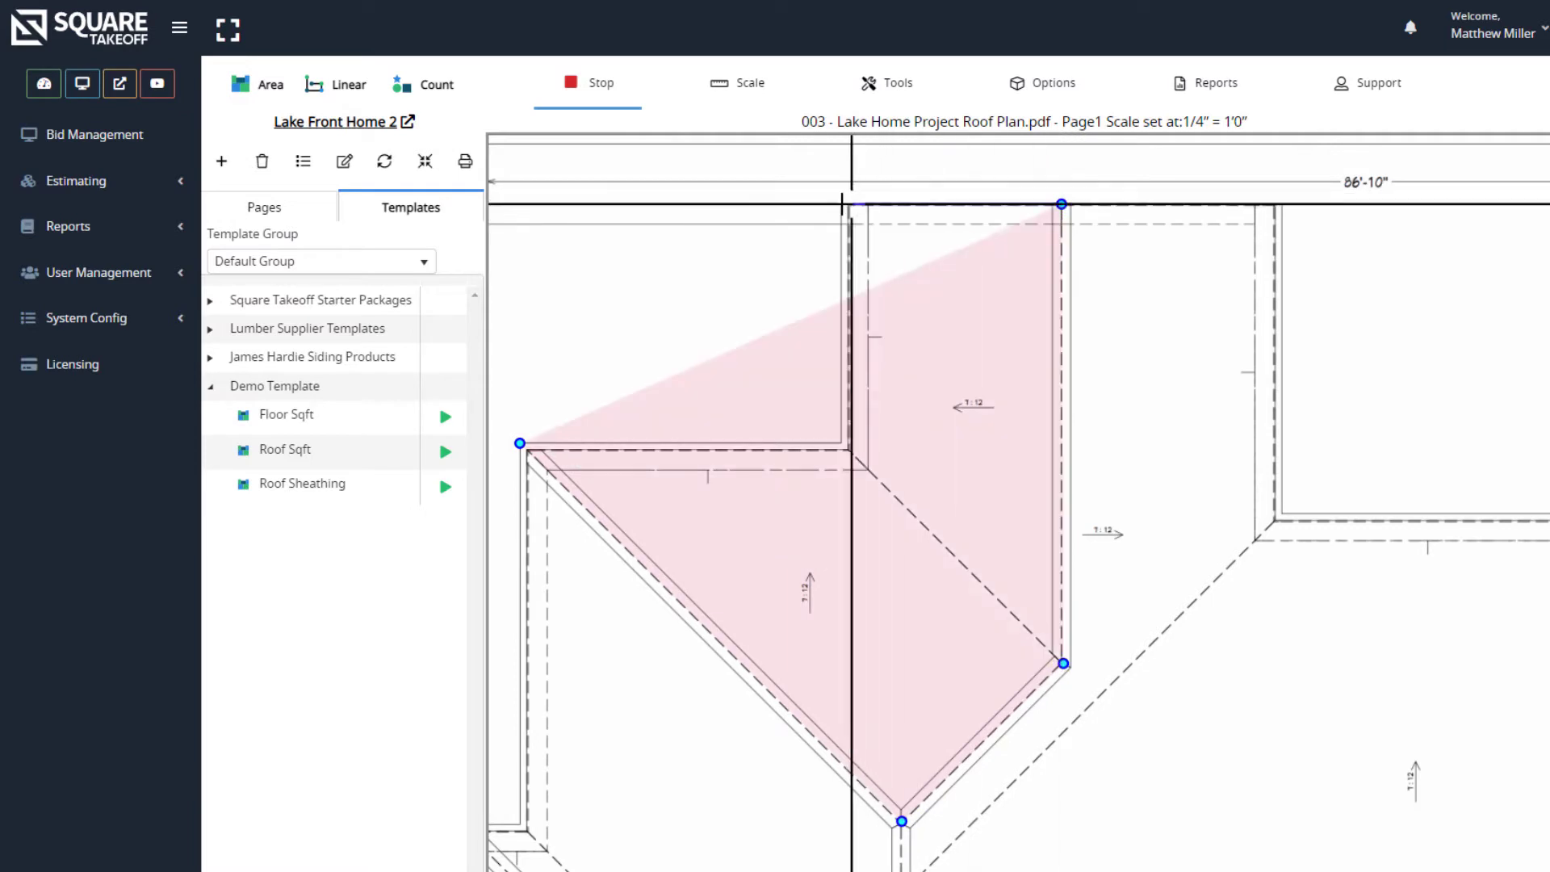
{"action": "left_click", "coordinate": [840, 204]}
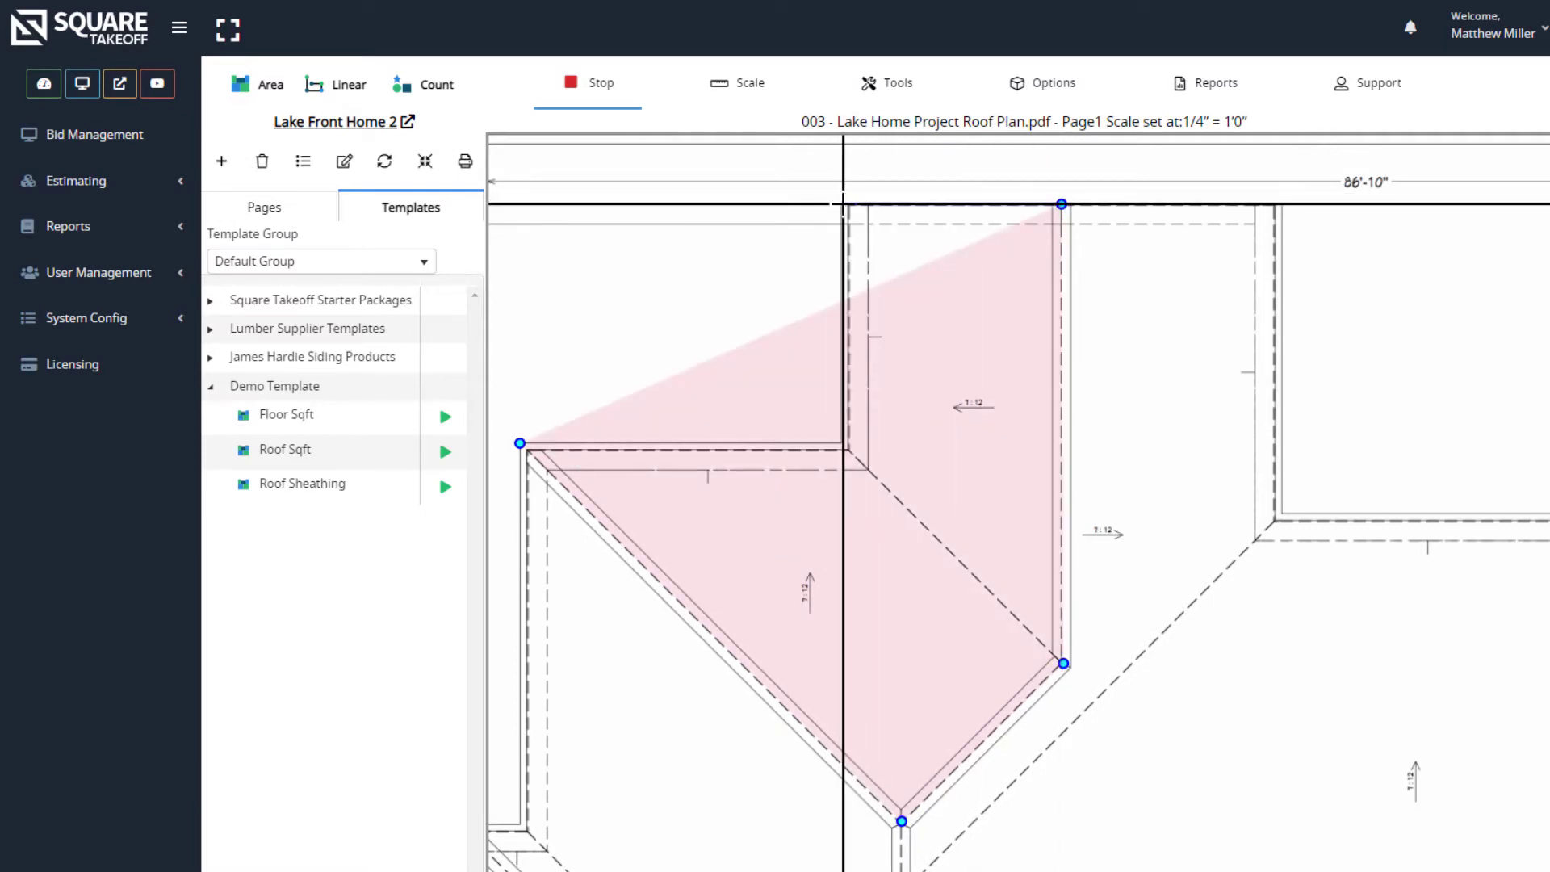
{"action": "left_click", "coordinate": [839, 442]}
{"action": "left_click", "coordinate": [520, 443]}
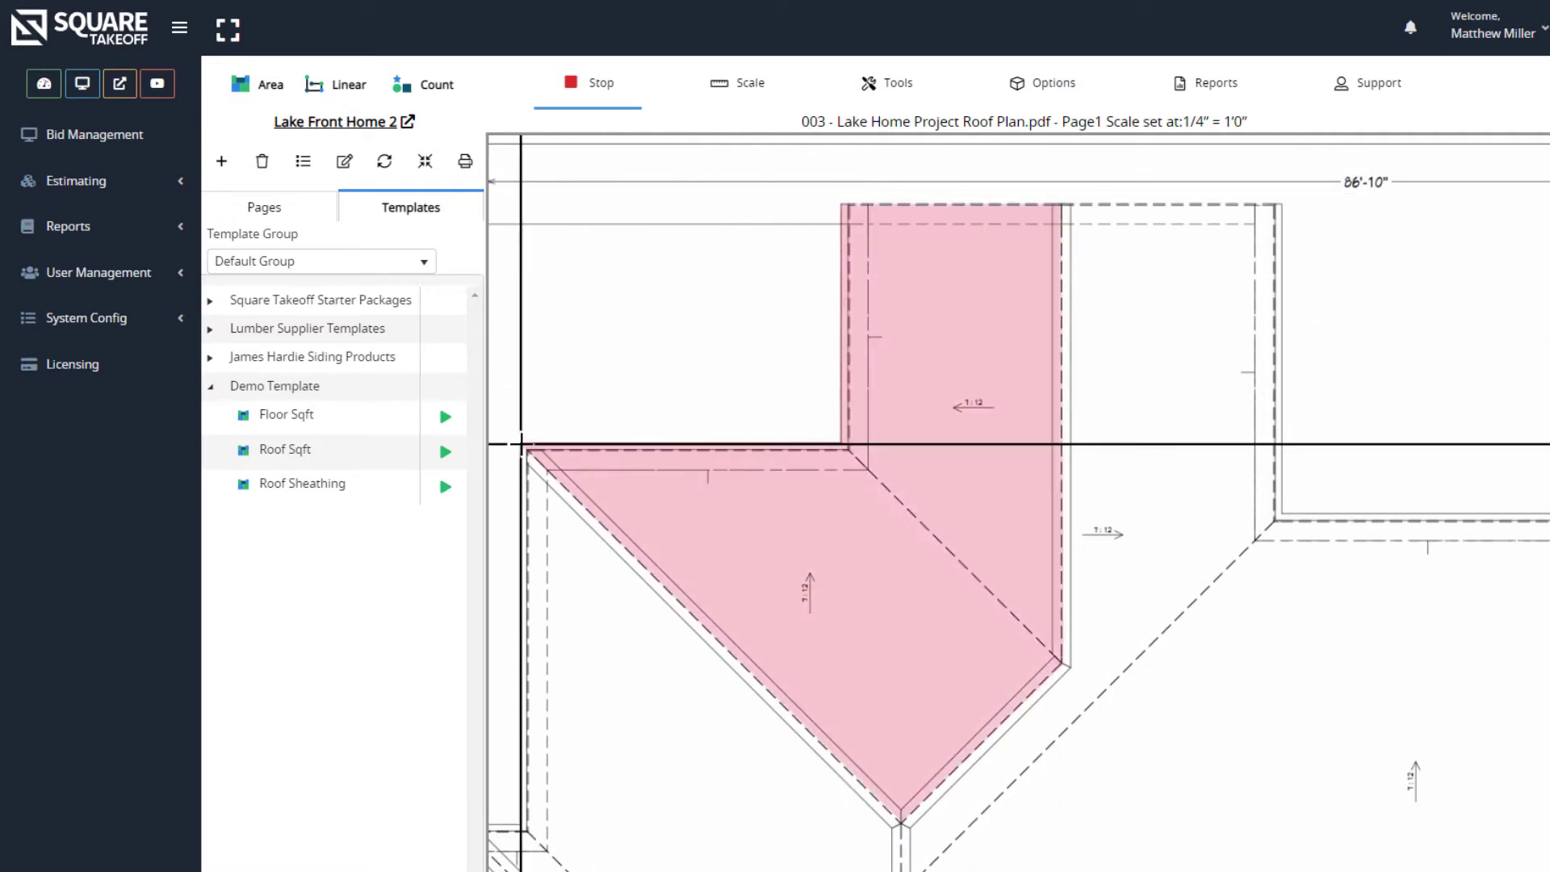
{"action": "left_click", "coordinate": [599, 82]}
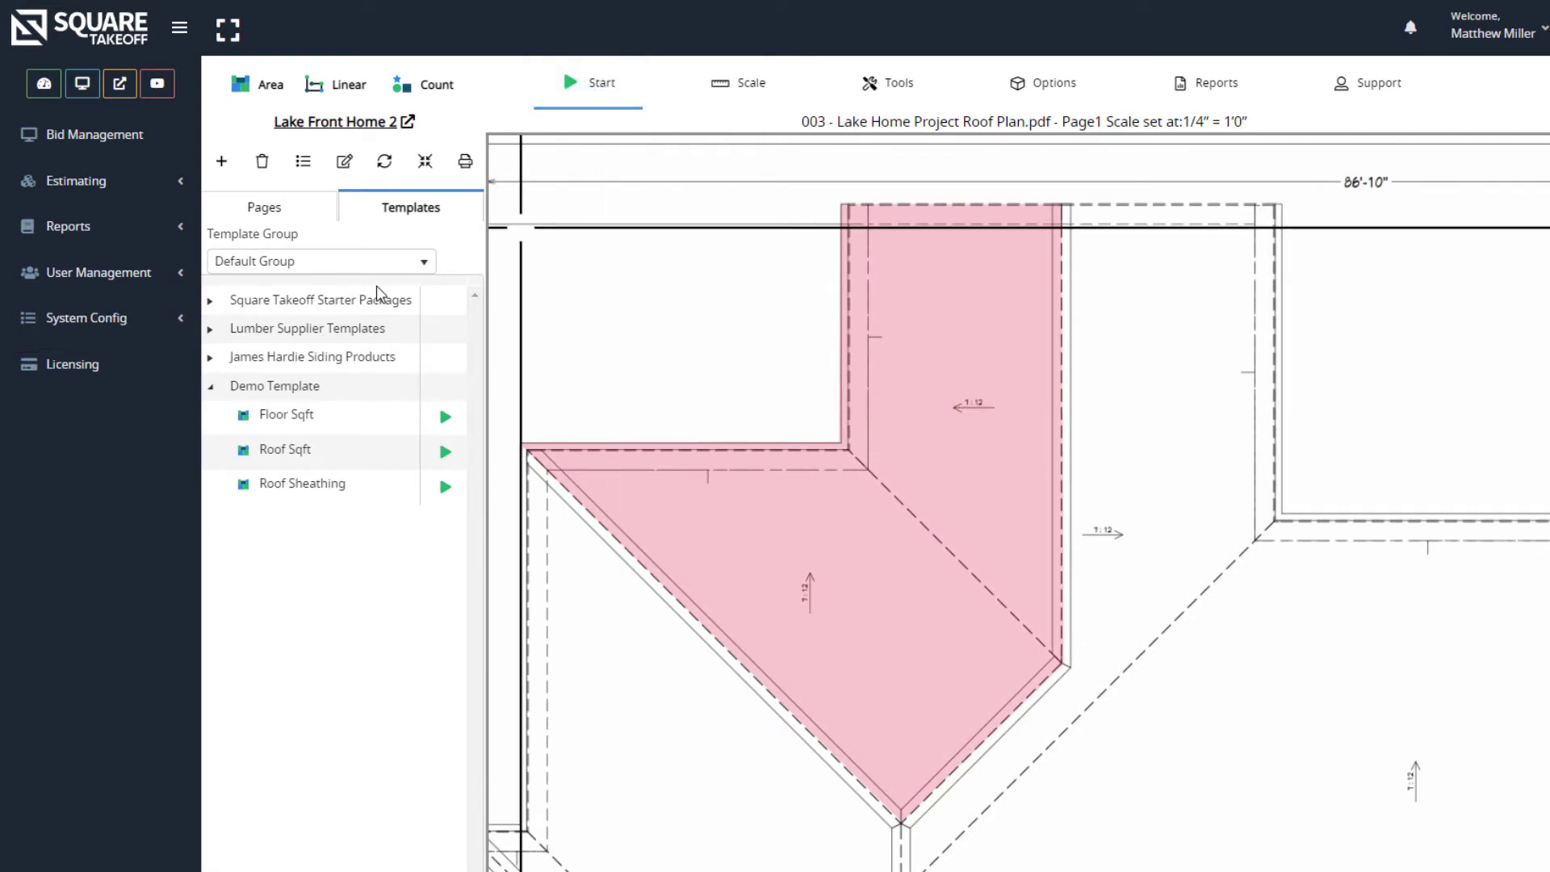
Open the estimate report for the roof plan and expand the Roof Sheathing entry to examine its part details
{"action": "left_click", "coordinate": [275, 212]}
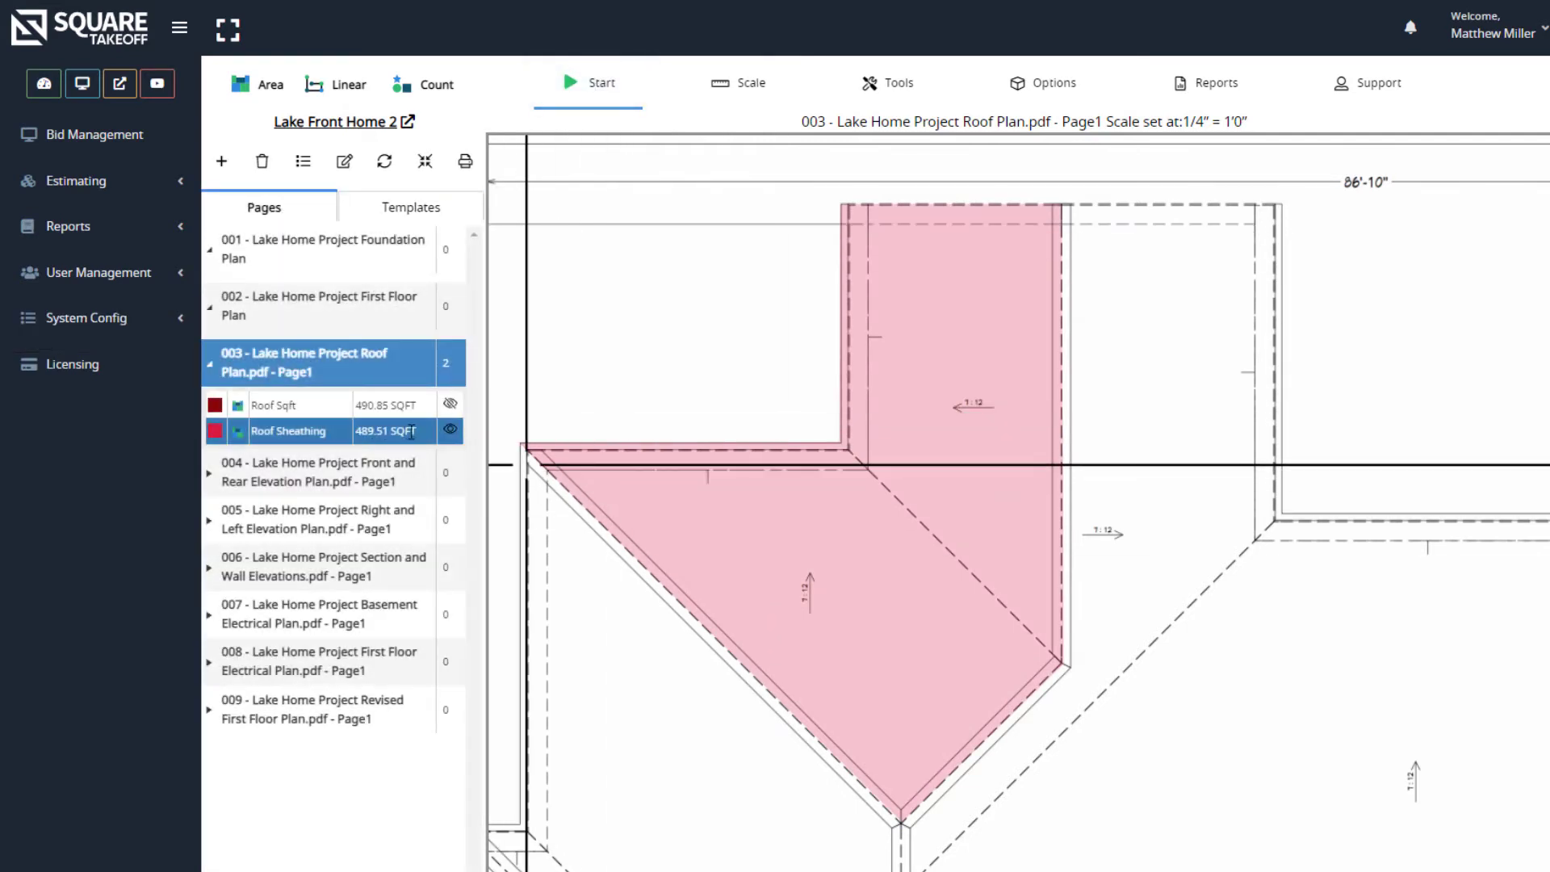
{"action": "left_click", "coordinate": [1211, 83]}
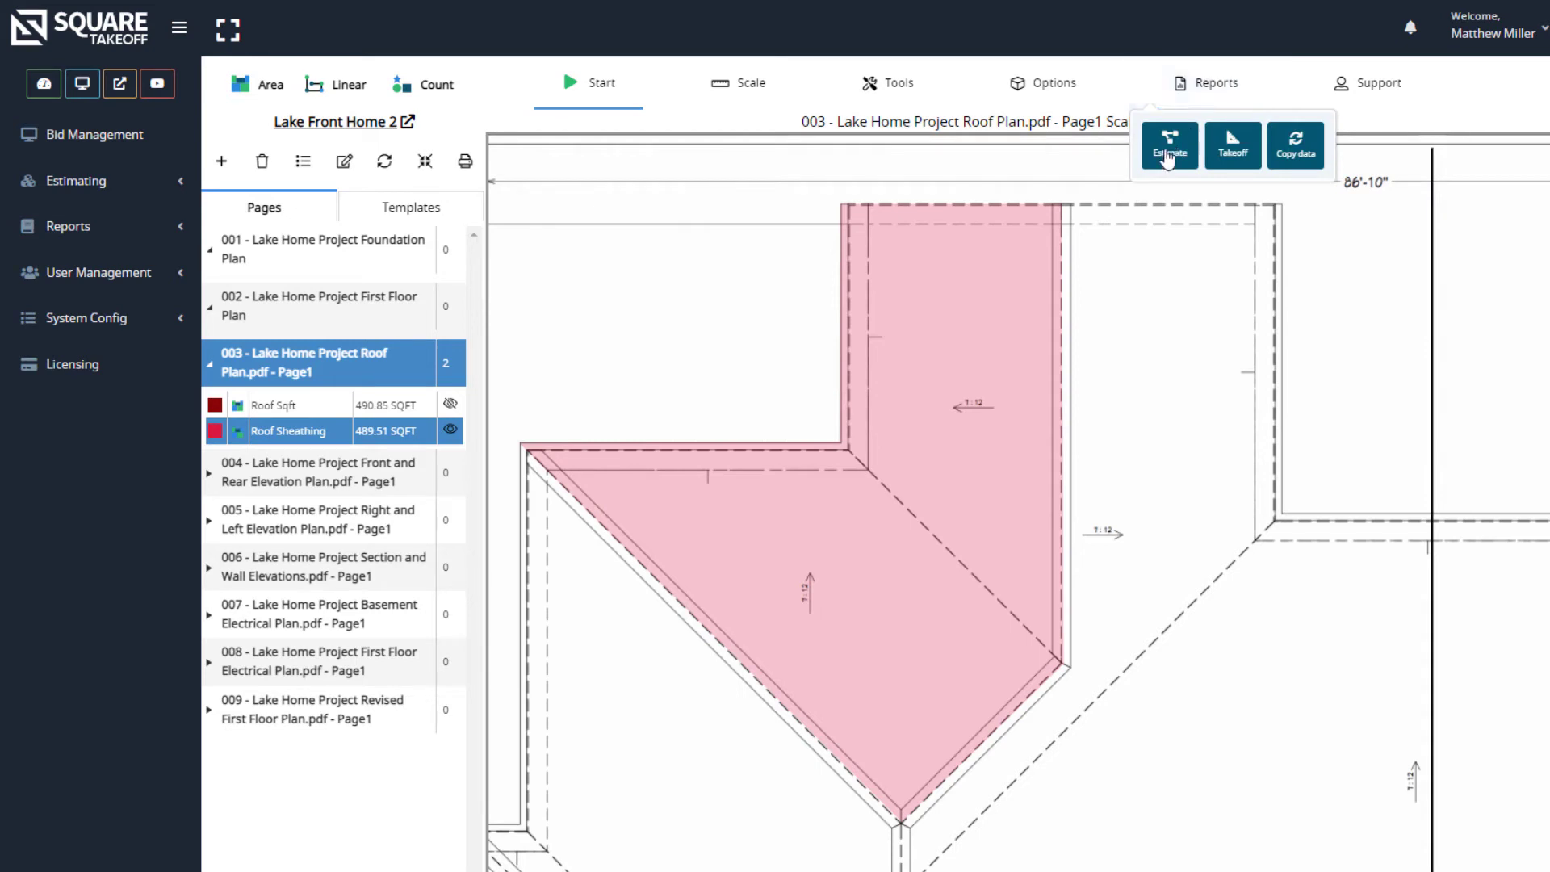
{"action": "left_click", "coordinate": [1168, 153]}
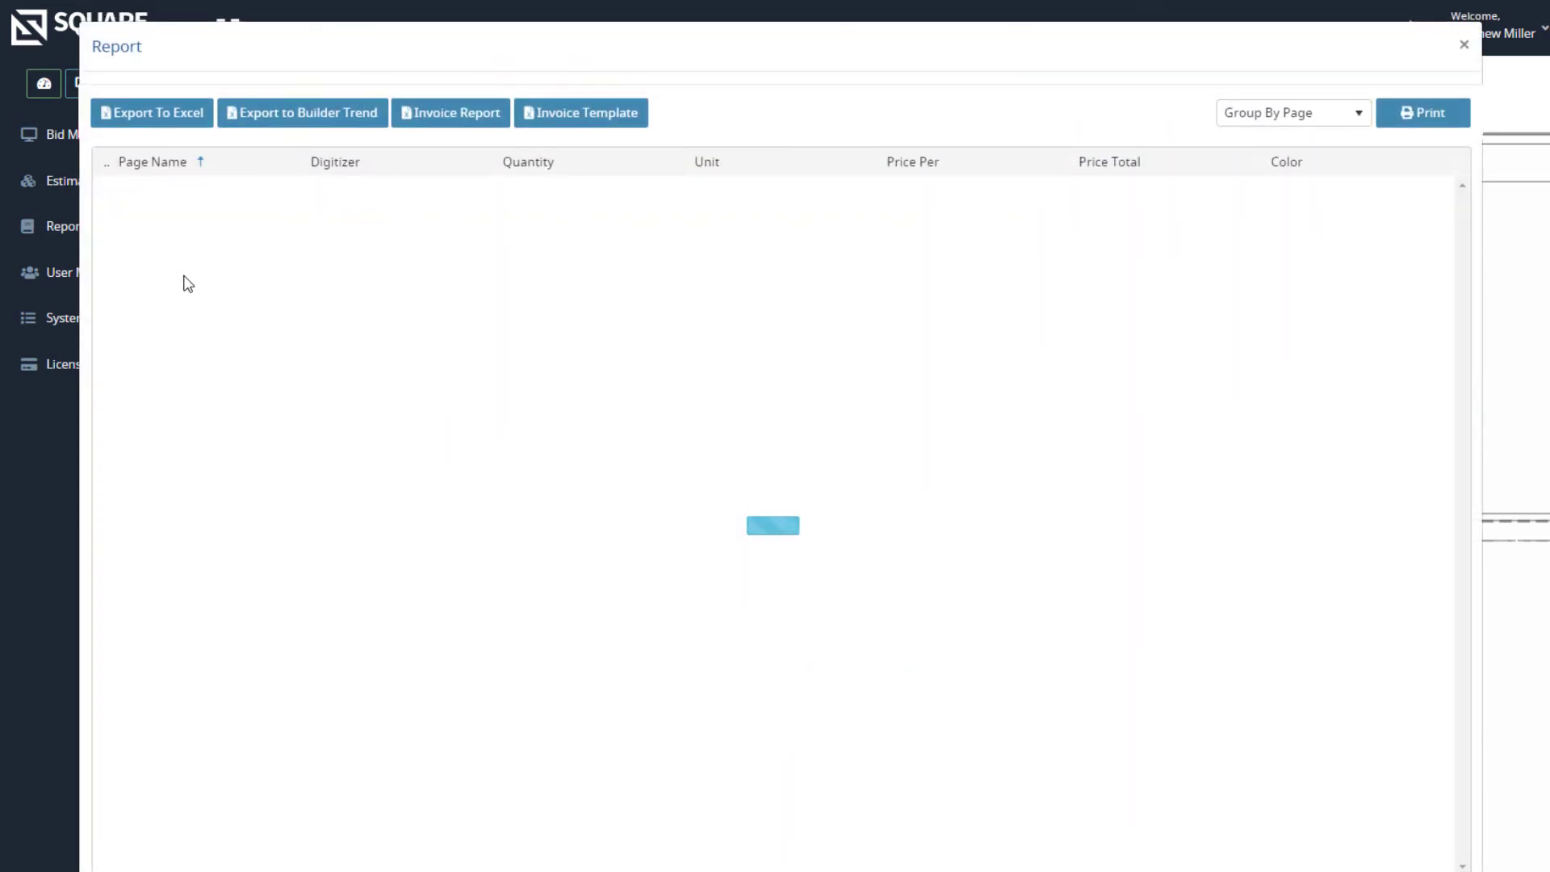
{"action": "left_click", "coordinate": [107, 255]}
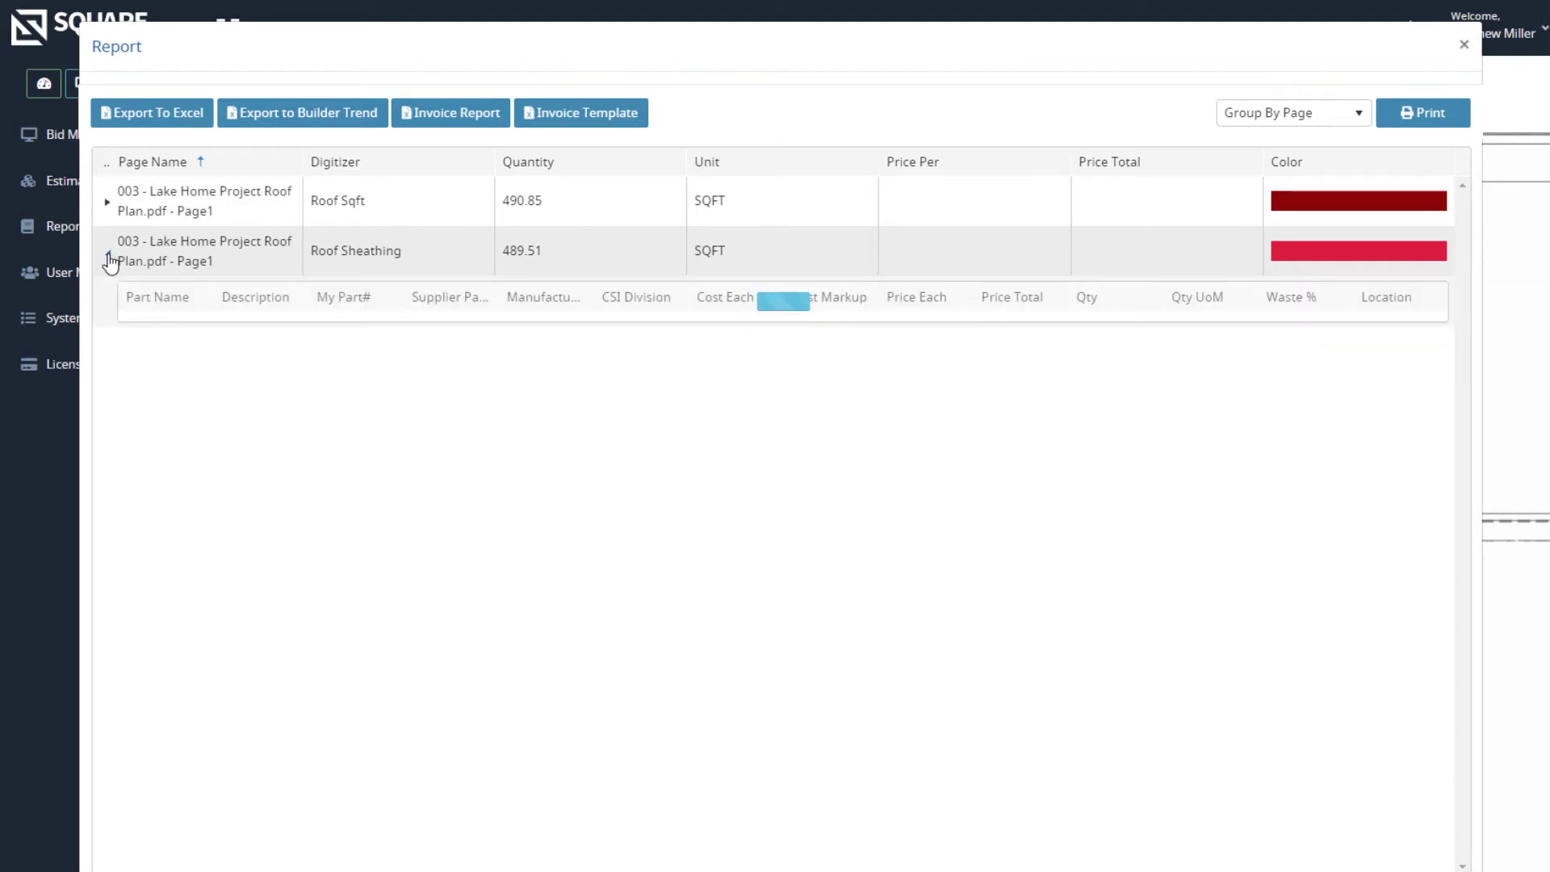